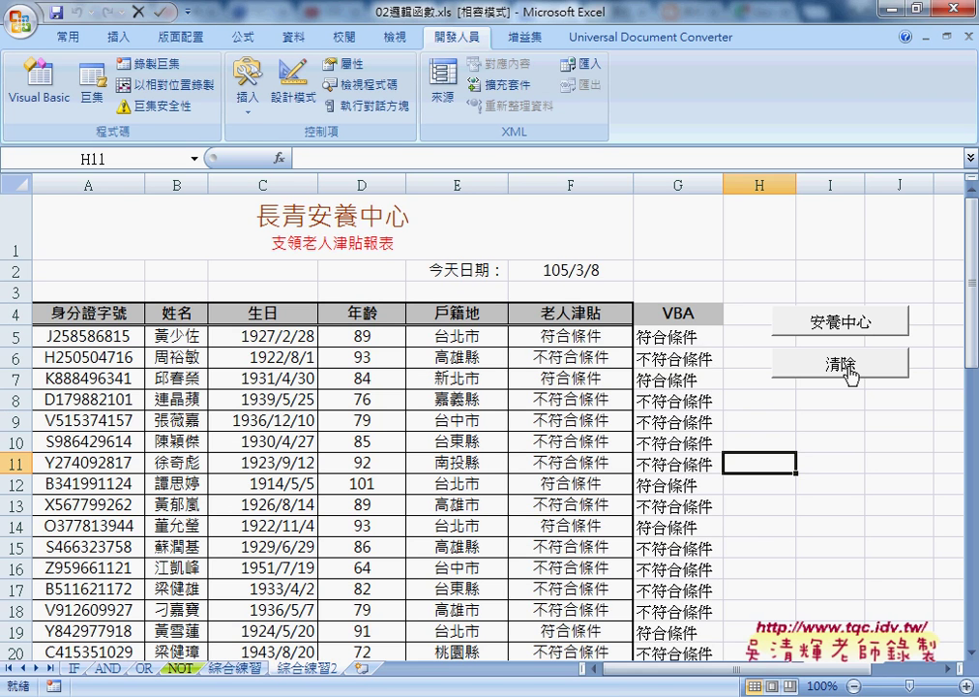
- Clear column G, run the 安養中心 eligibility macro to fill it, then clear it again
click(848, 369)
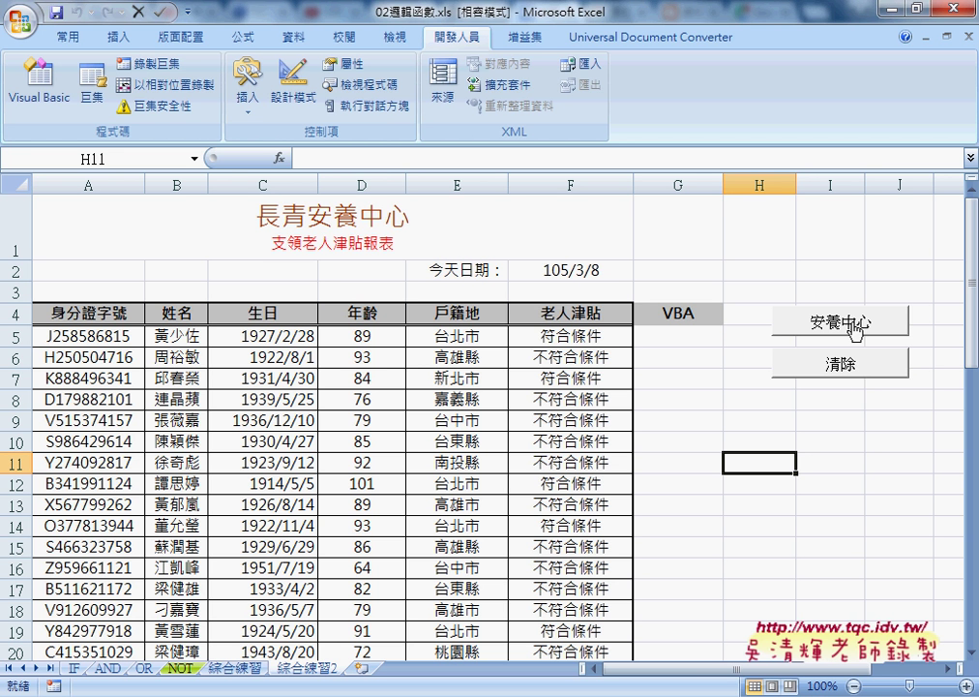
click(854, 330)
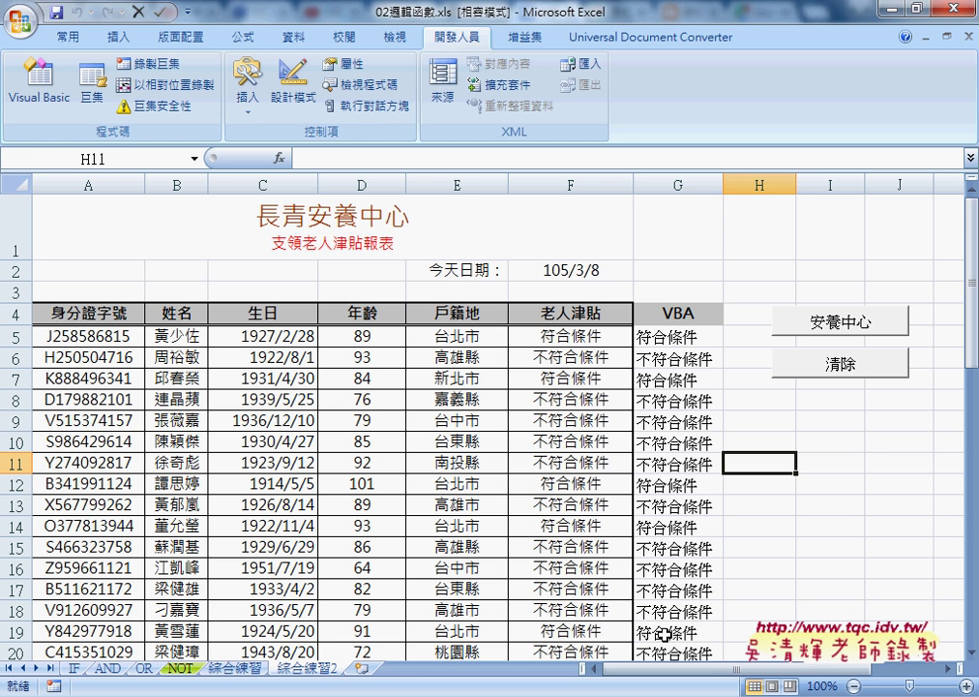
click(854, 369)
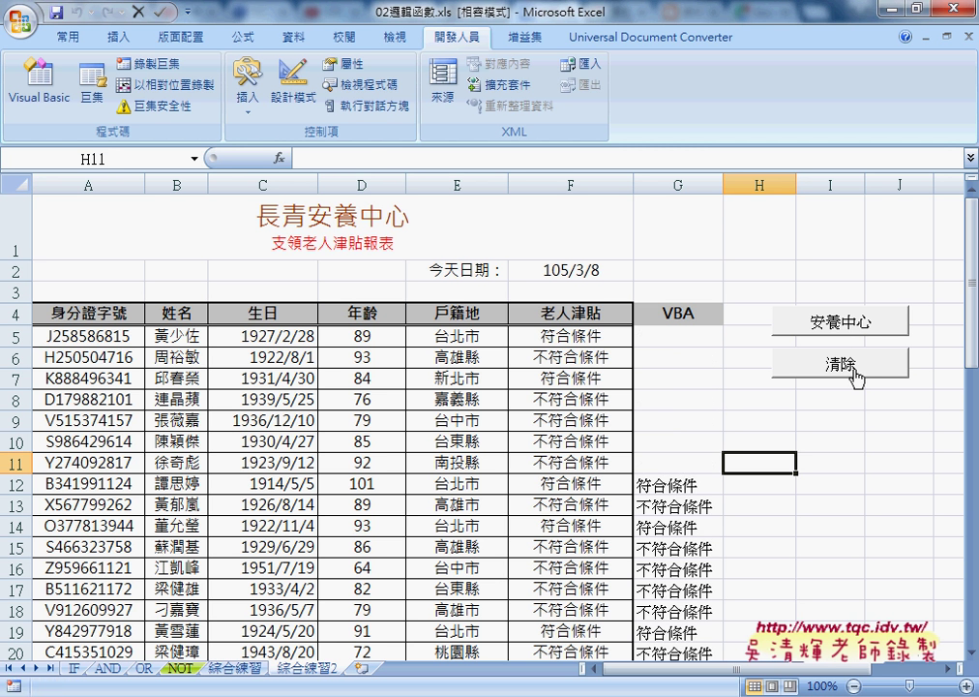
- Confirm cell G5 is empty next to the ID in A5, and select the 清除 button
click(92, 336)
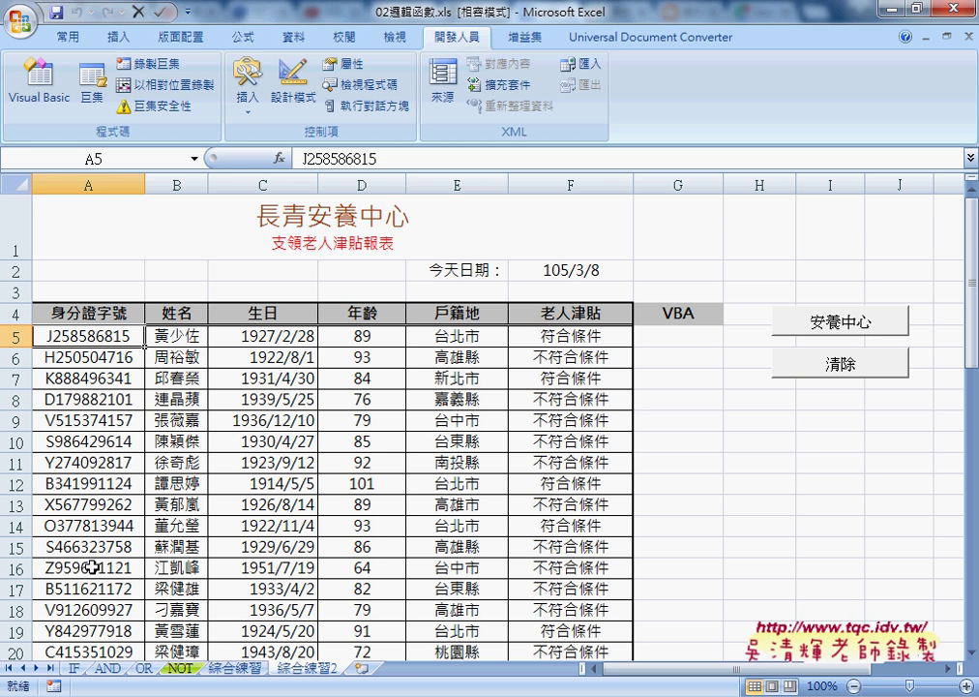
click(700, 339)
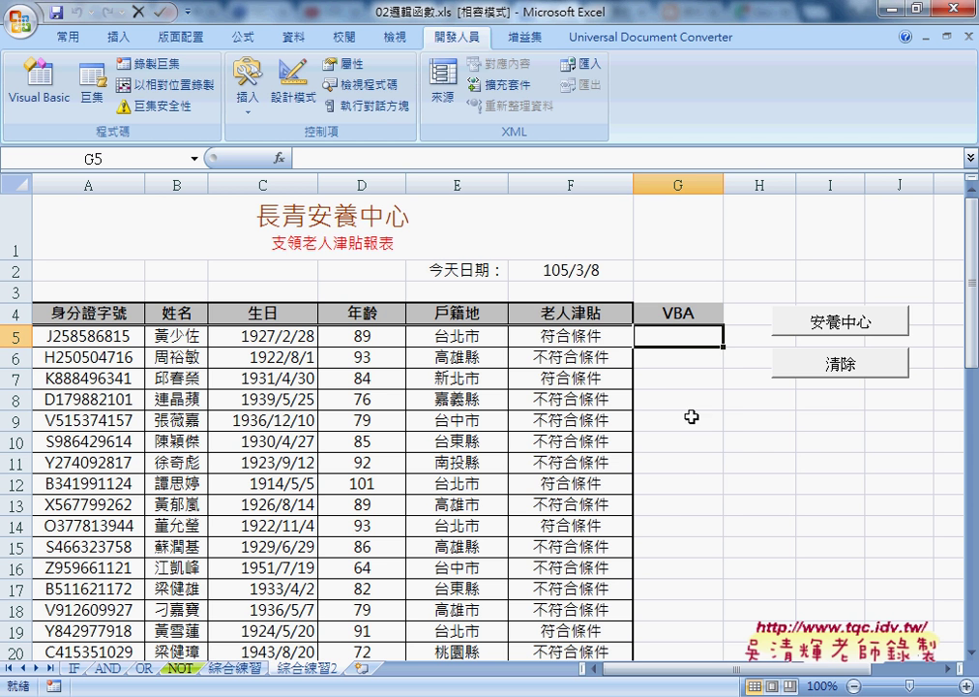
click(848, 370)
- Open the 清除 button's assigned macro in the VBA editor and highlight the 安養中心清除 procedure
right_click(848, 370)
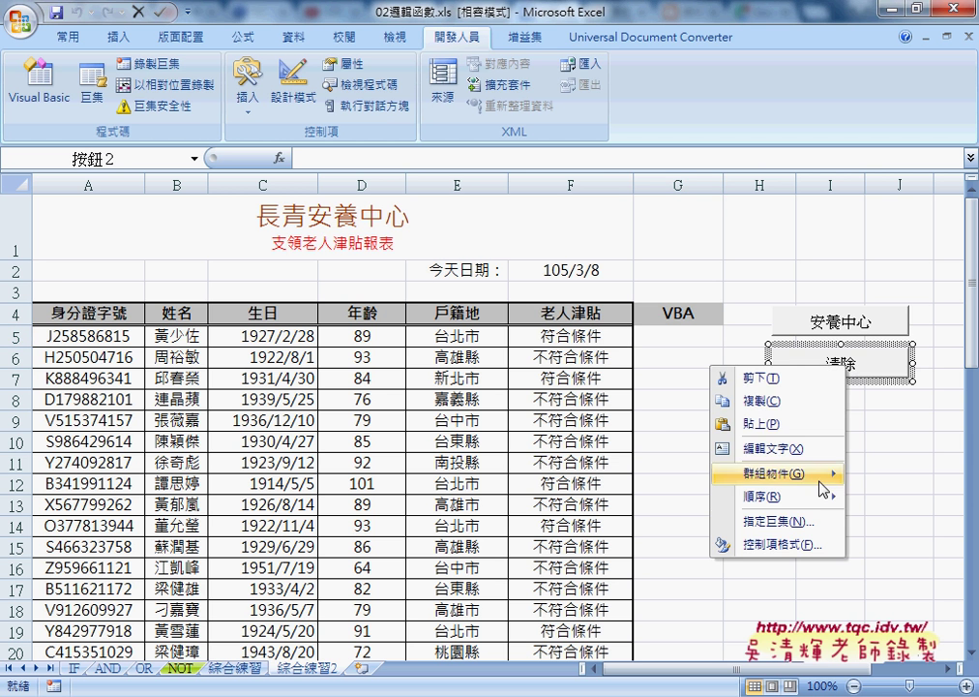
click(819, 531)
click(933, 402)
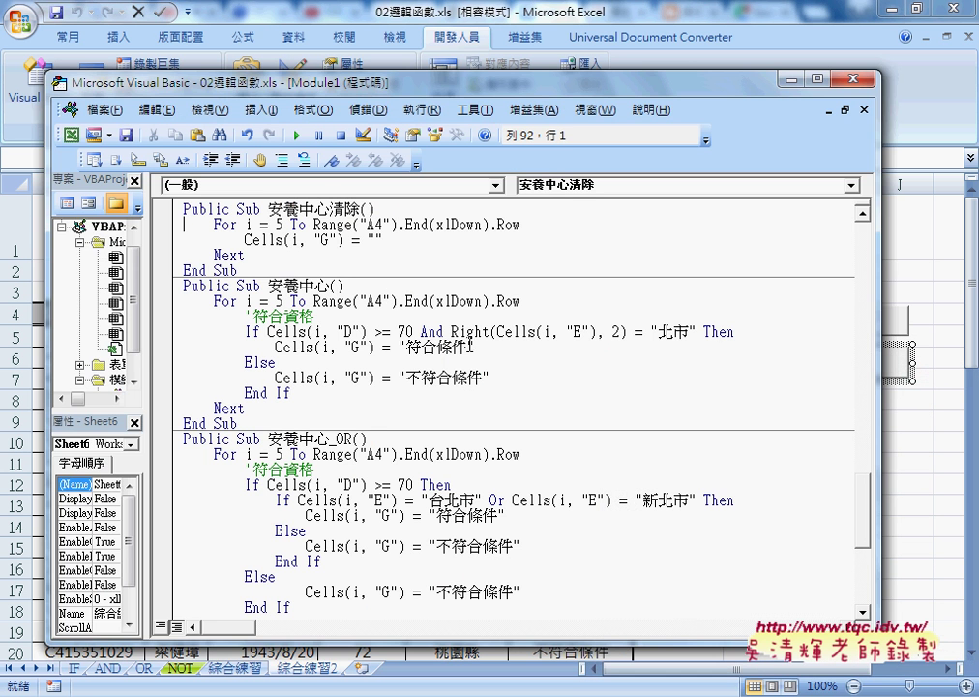
drag(330, 209, 360, 209)
drag(255, 269, 177, 208)
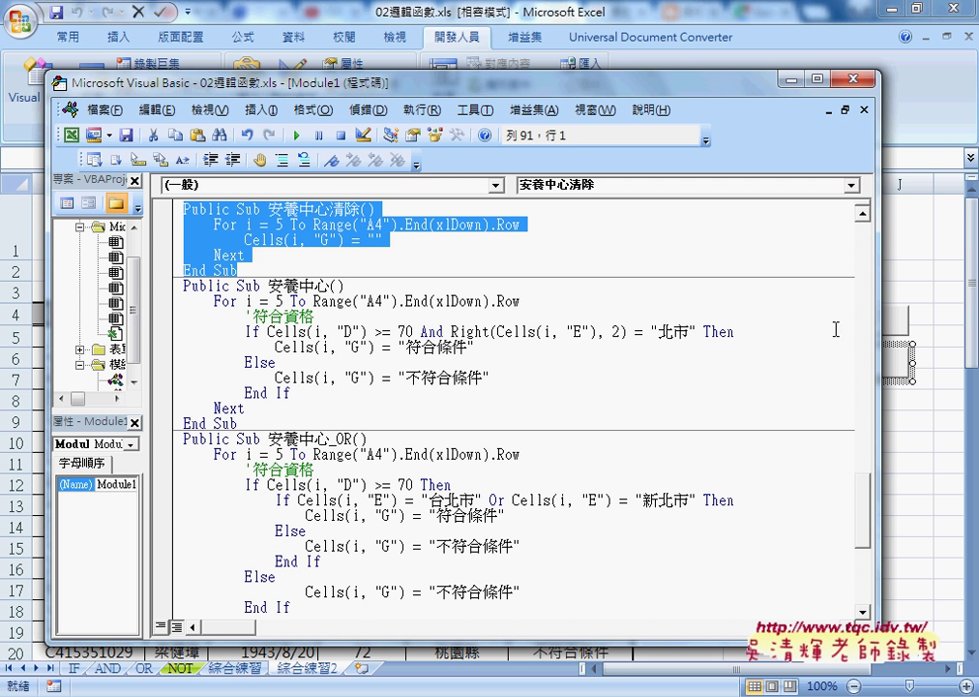
- Review the 安養中心 loop's end-row expression Range("A4").End(xlDown).Row beside the sheet
drag(880, 329, 726, 329)
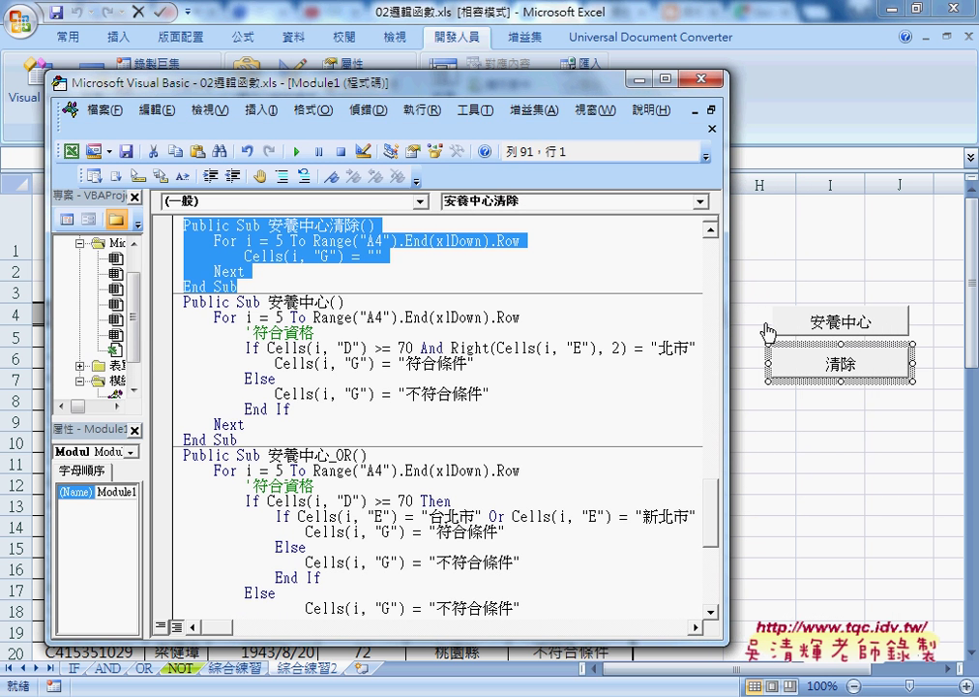
click(531, 319)
click(248, 317)
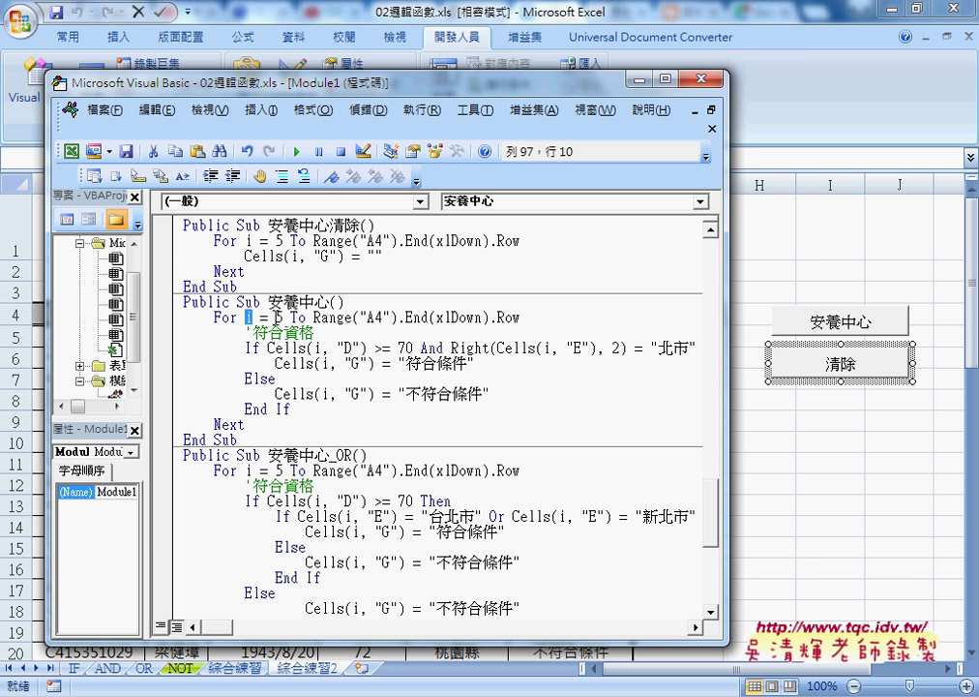
drag(307, 317, 524, 323)
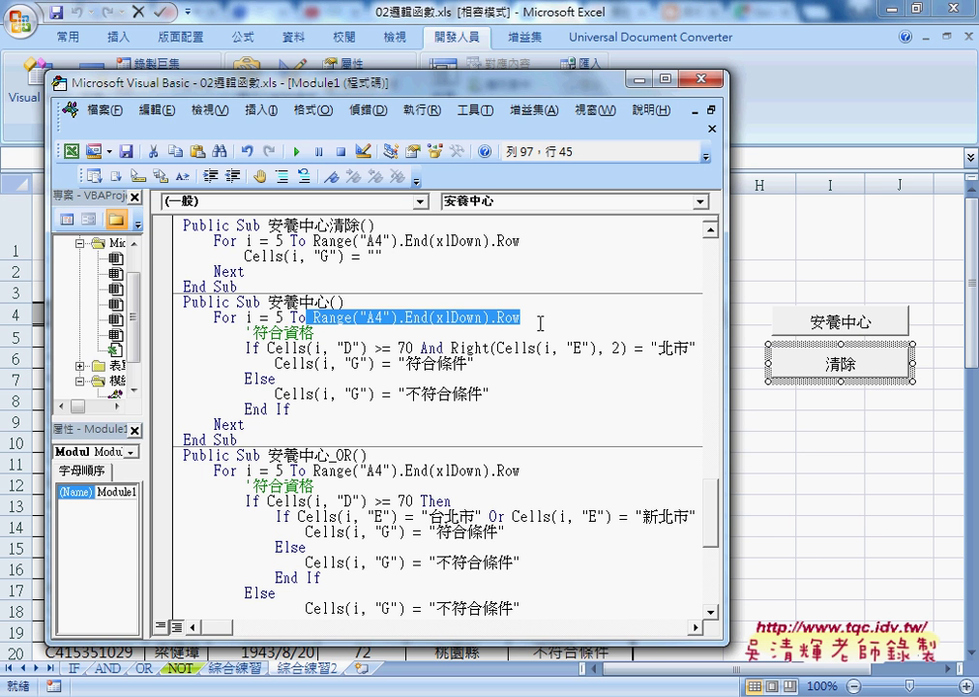
mouse_move(494, 84)
mouse_down()
mouse_move(636, 82)
mouse_move(659, 93)
mouse_up()
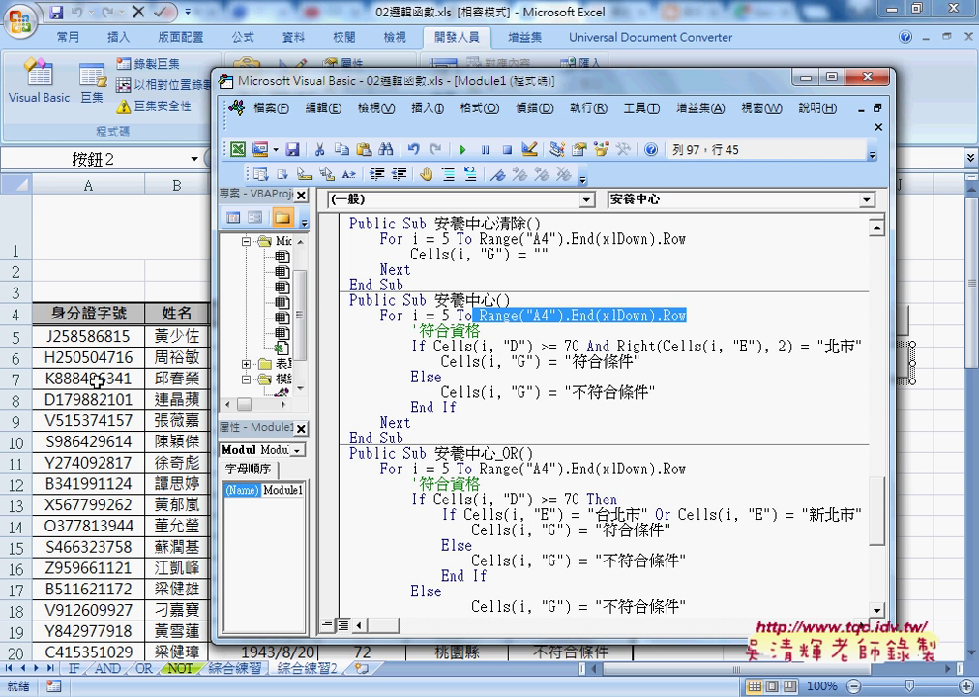
drag(687, 316, 659, 315)
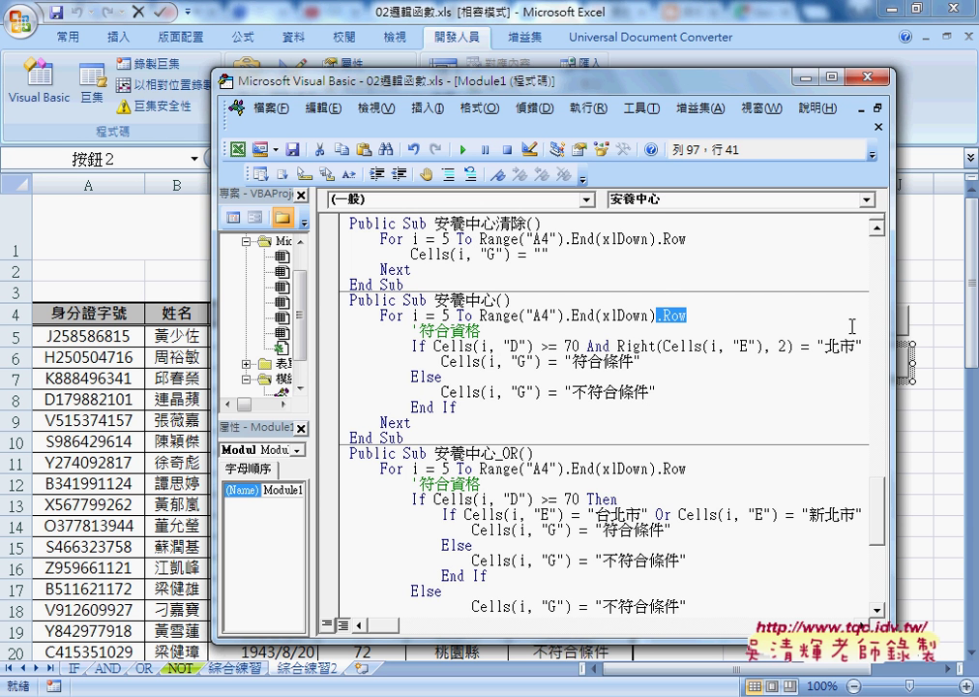
drag(433, 346, 535, 345)
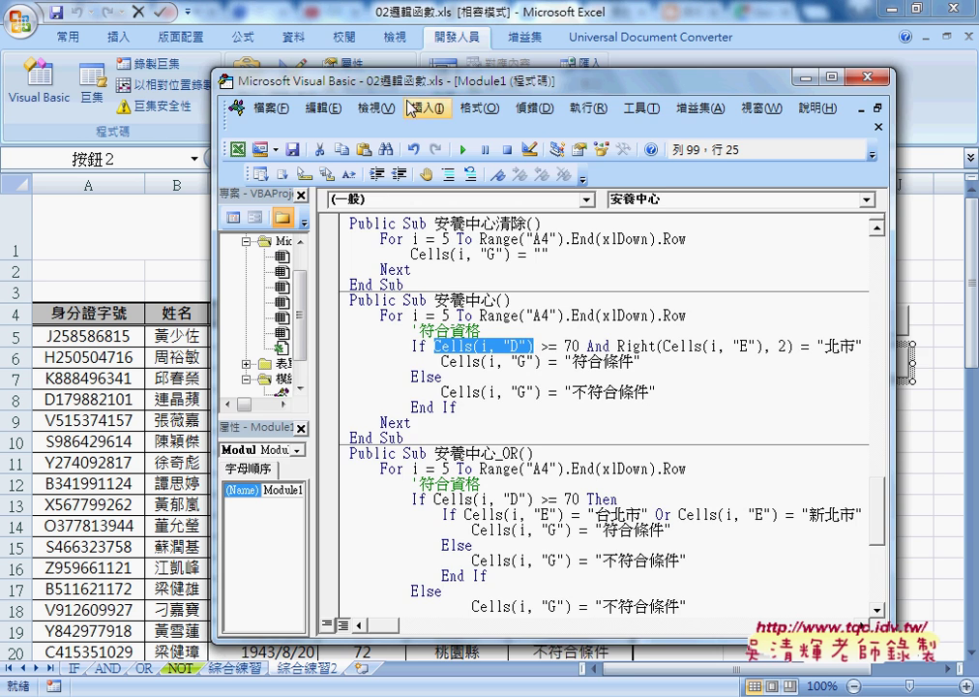
drag(329, 79, 612, 91)
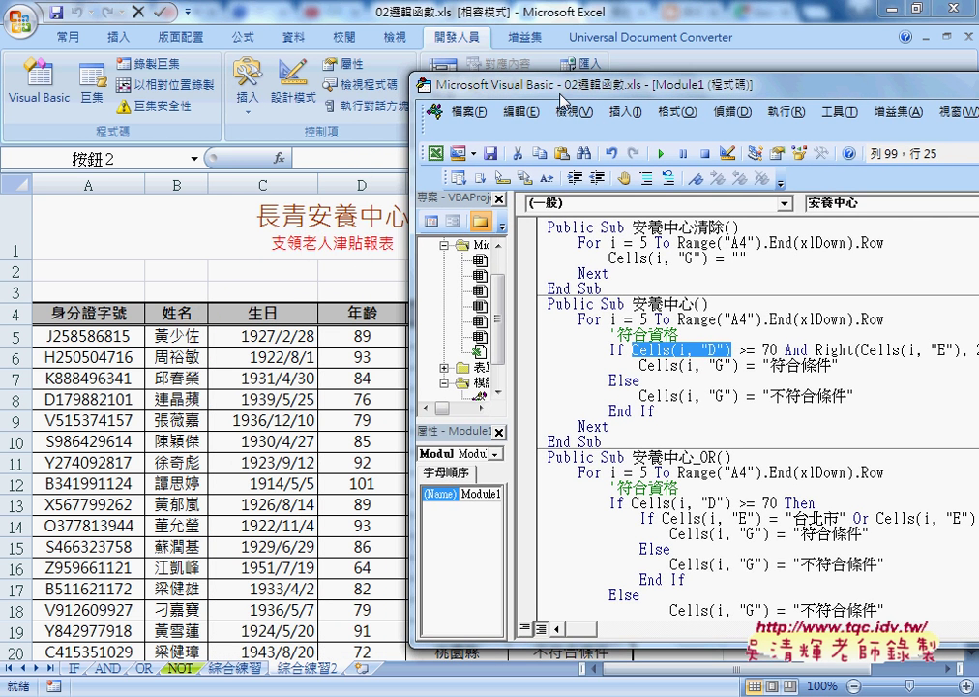
drag(446, 83, 189, 84)
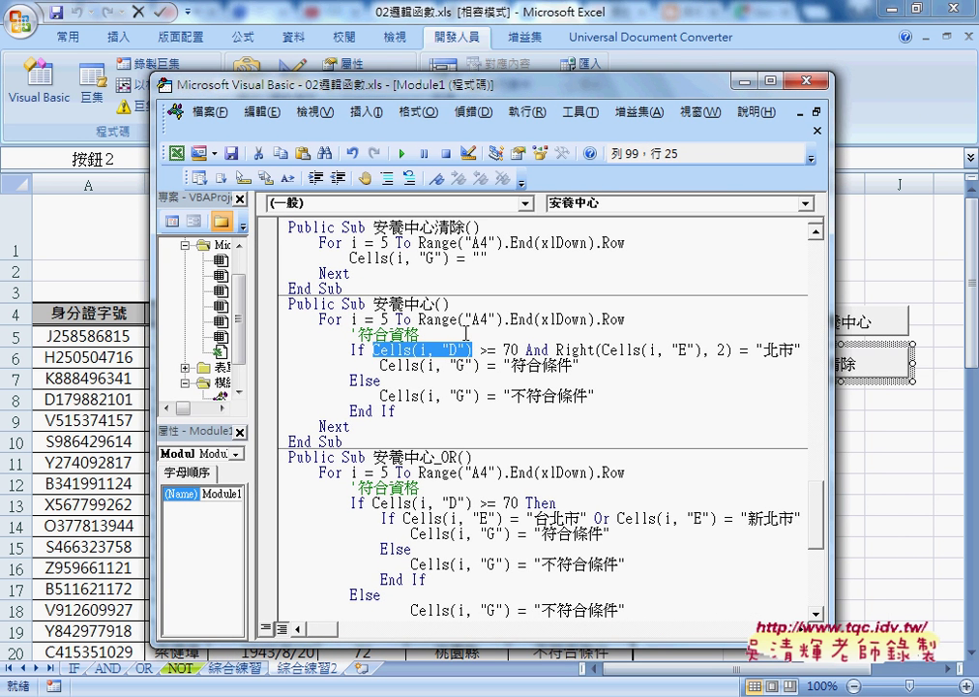
drag(525, 349, 594, 349)
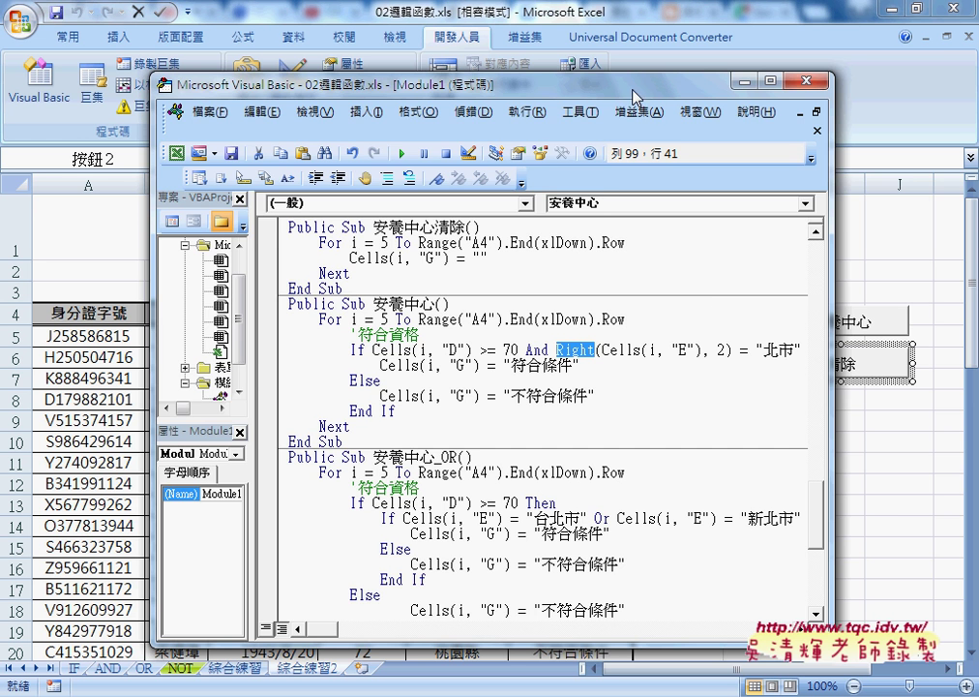
mouse_move(573, 93)
mouse_down()
mouse_move(939, 97)
mouse_move(572, 56)
mouse_move(510, 66)
mouse_up()
double_click(674, 327)
drag(682, 327, 560, 327)
drag(713, 327, 931, 330)
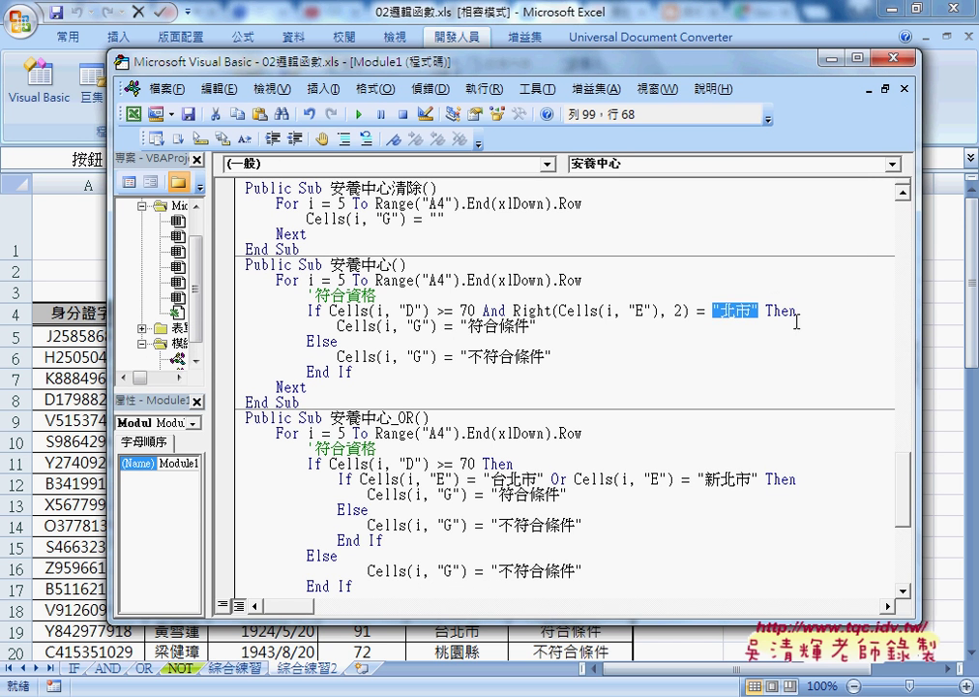
click(798, 310)
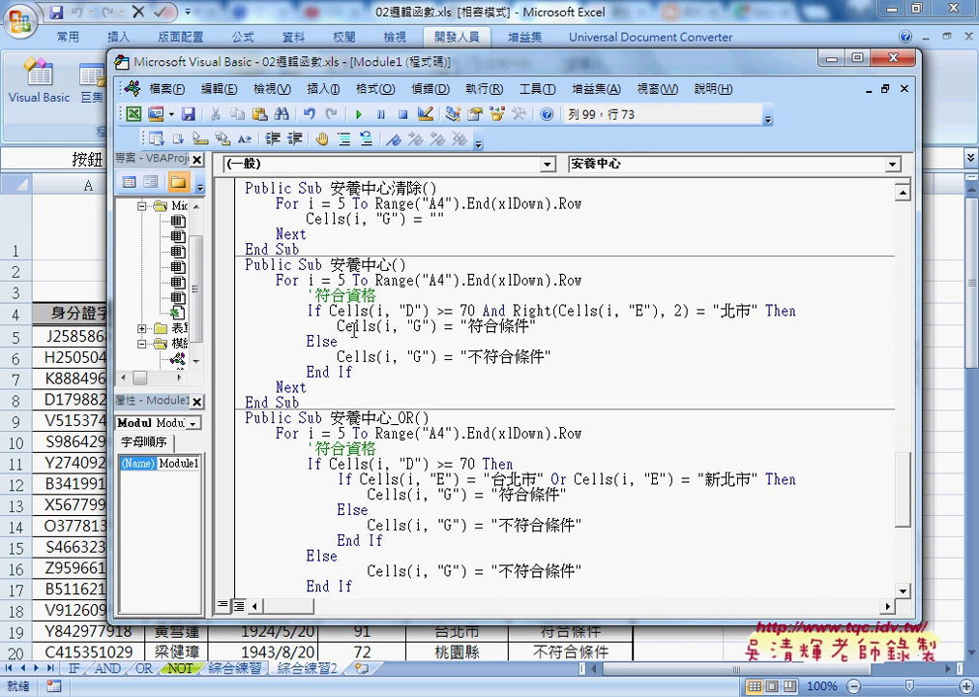
drag(337, 326, 437, 326)
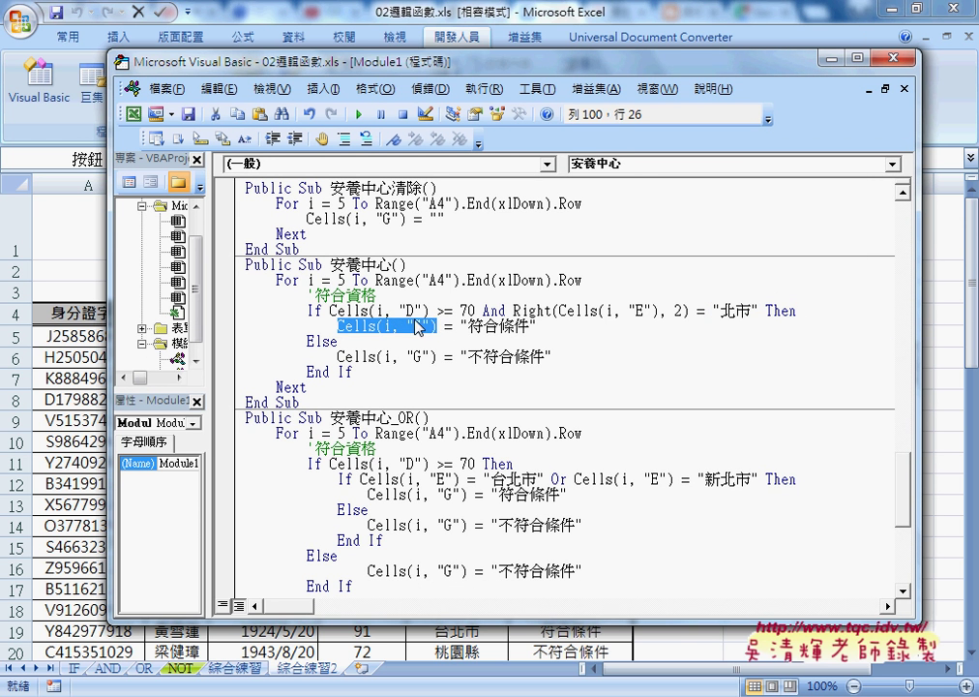
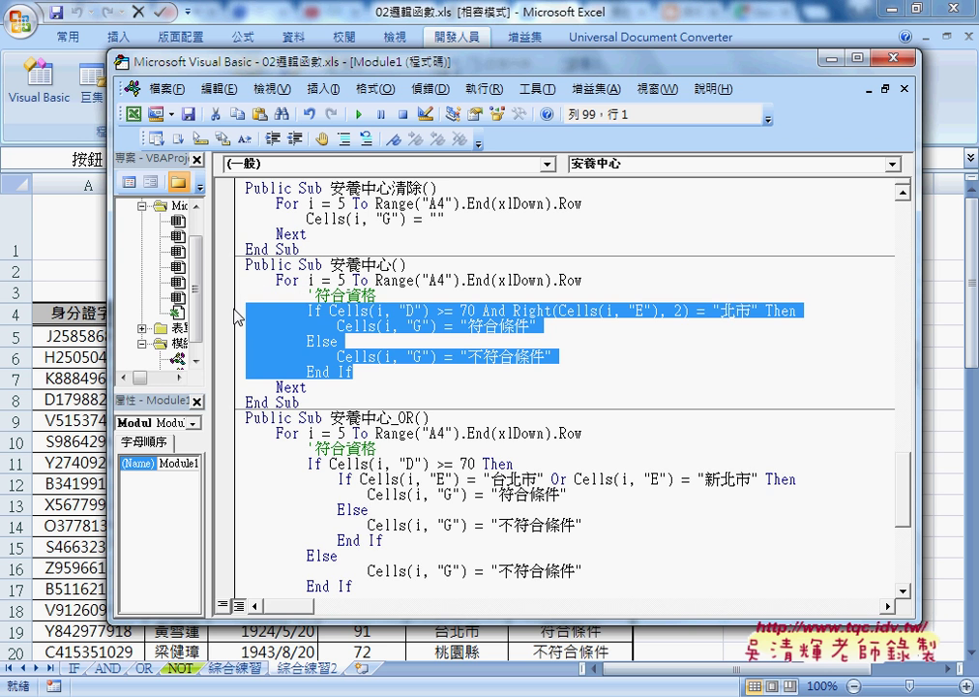
- Delete then restore the If block, select the 安養中心函數 name, and close the VBA editor
key(Delete)
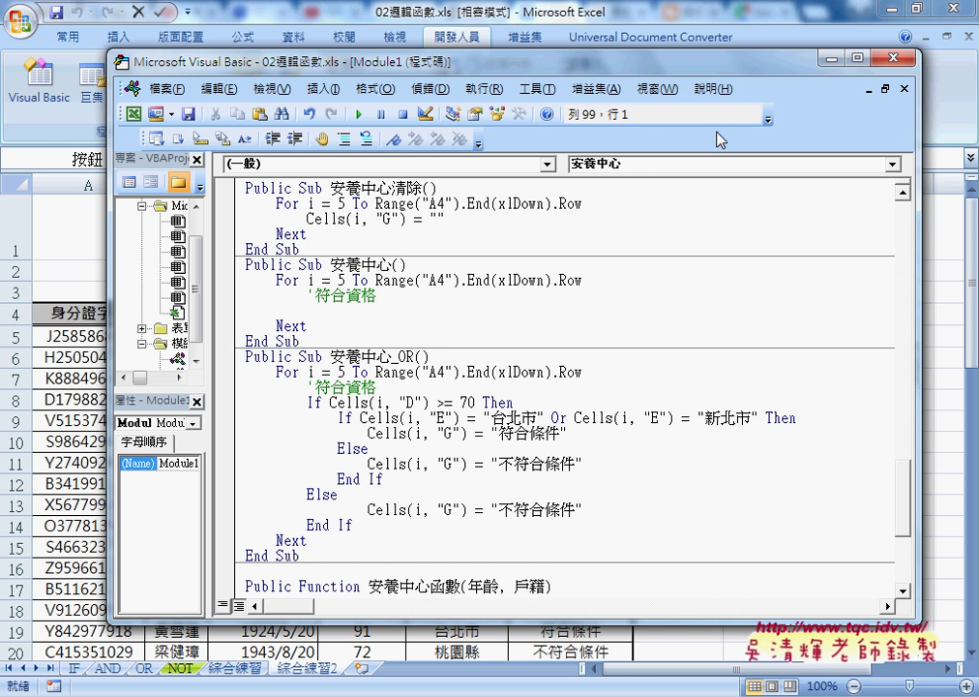
key(ctrl+z)
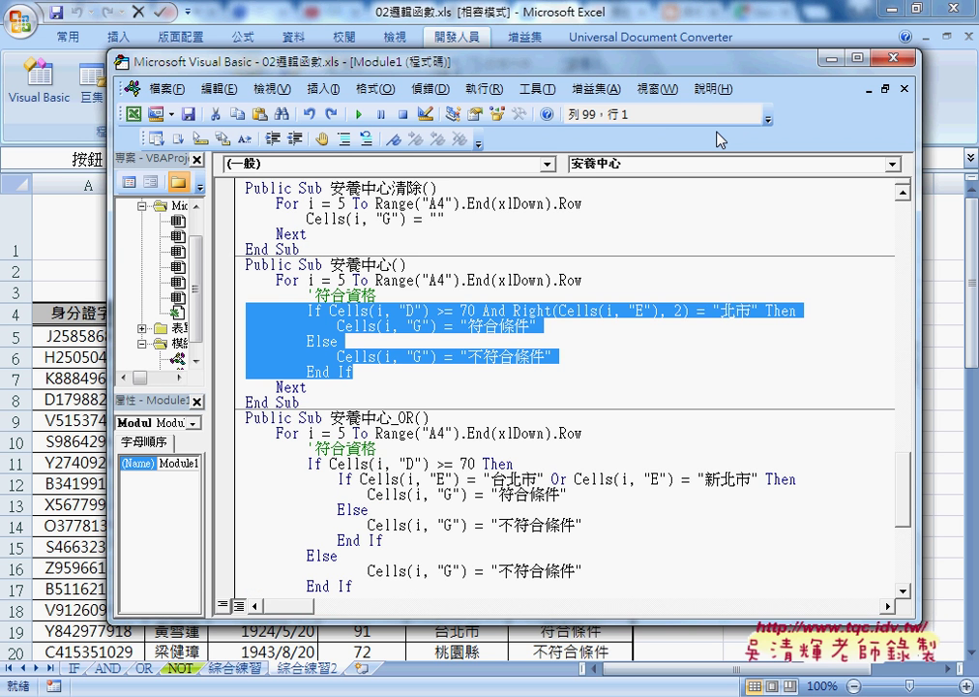
scroll(736, 174, down, 2)
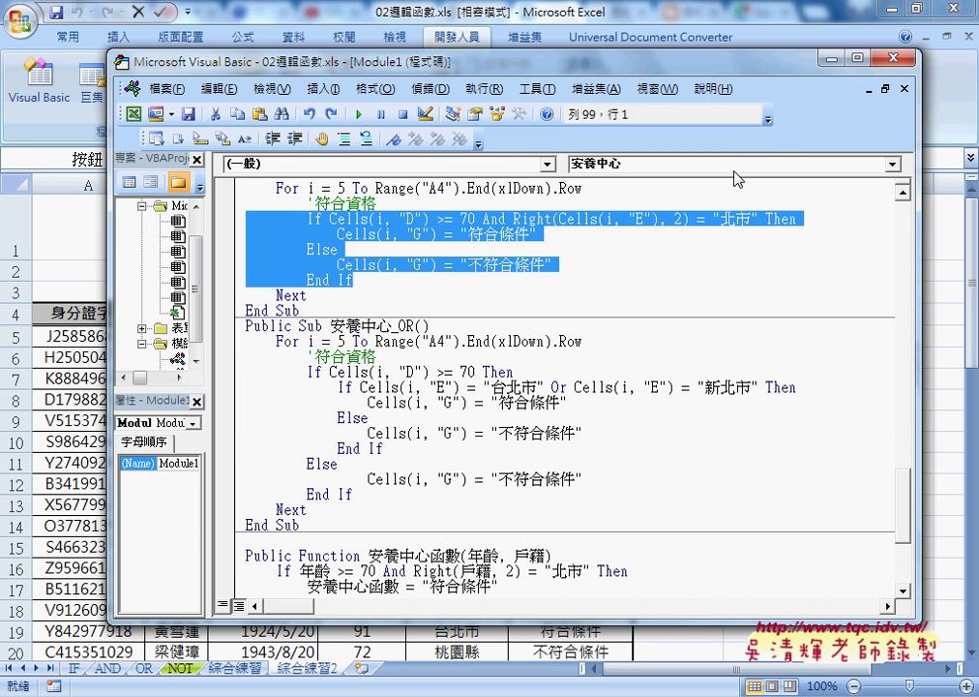
scroll(734, 179, down, 2)
scroll(731, 182, down, 3)
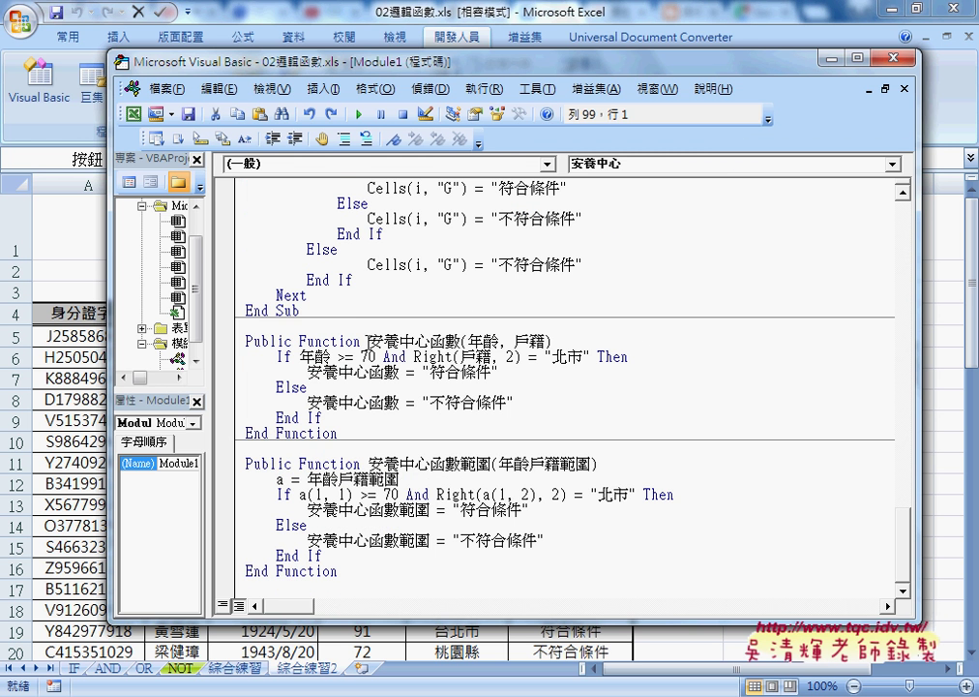
drag(367, 341, 459, 341)
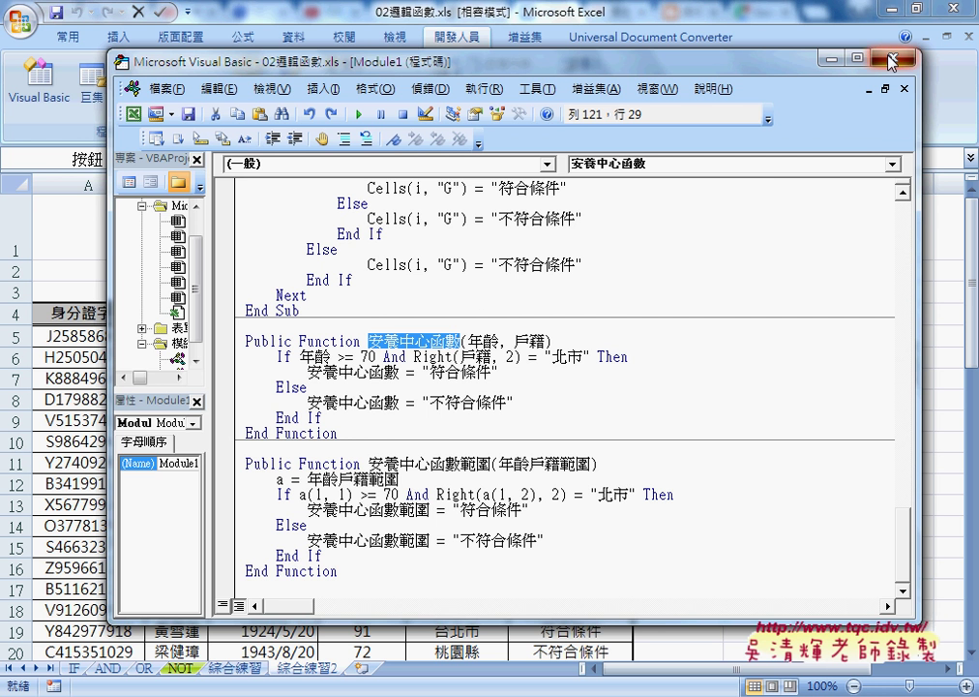
click(702, 42)
- Enter =安養中心函數範圍(D5:E5) in G5 using the user-defined function category
click(675, 337)
click(279, 158)
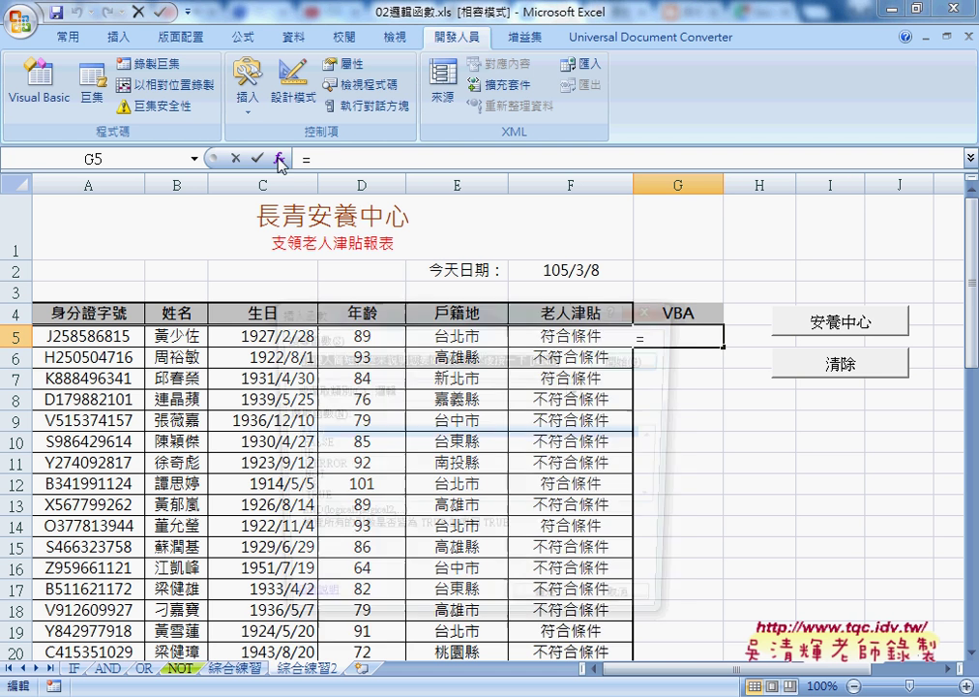
click(434, 388)
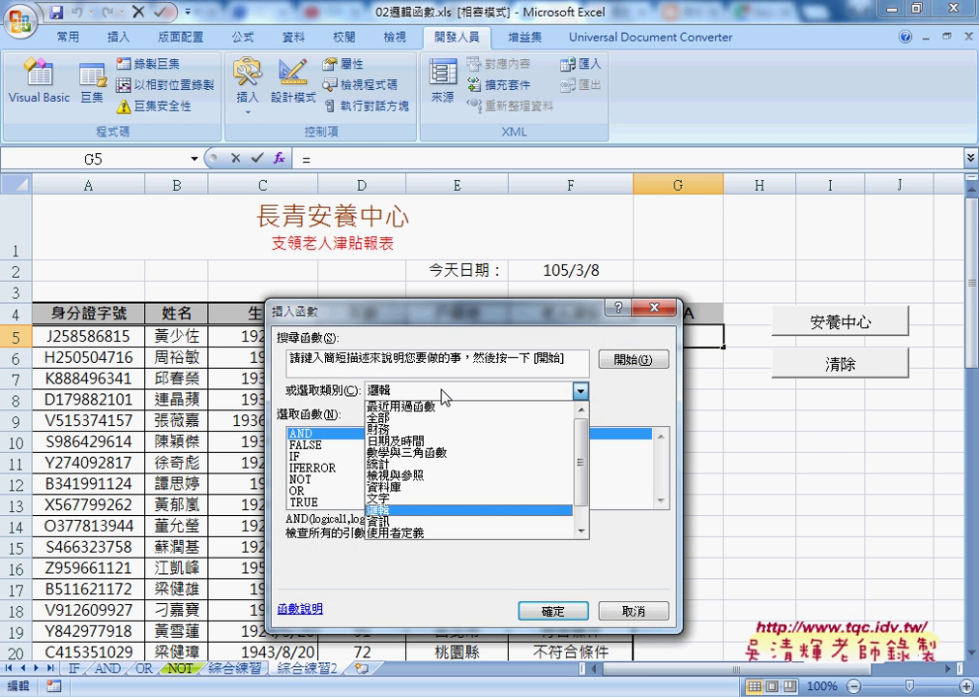
click(438, 525)
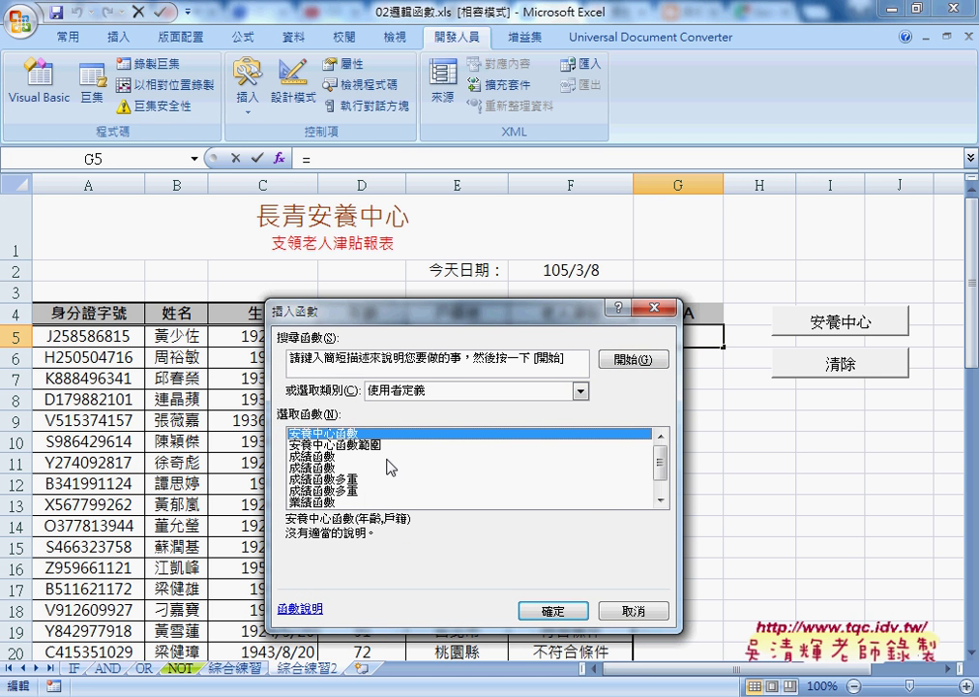
click(366, 445)
key(Up)
click(363, 453)
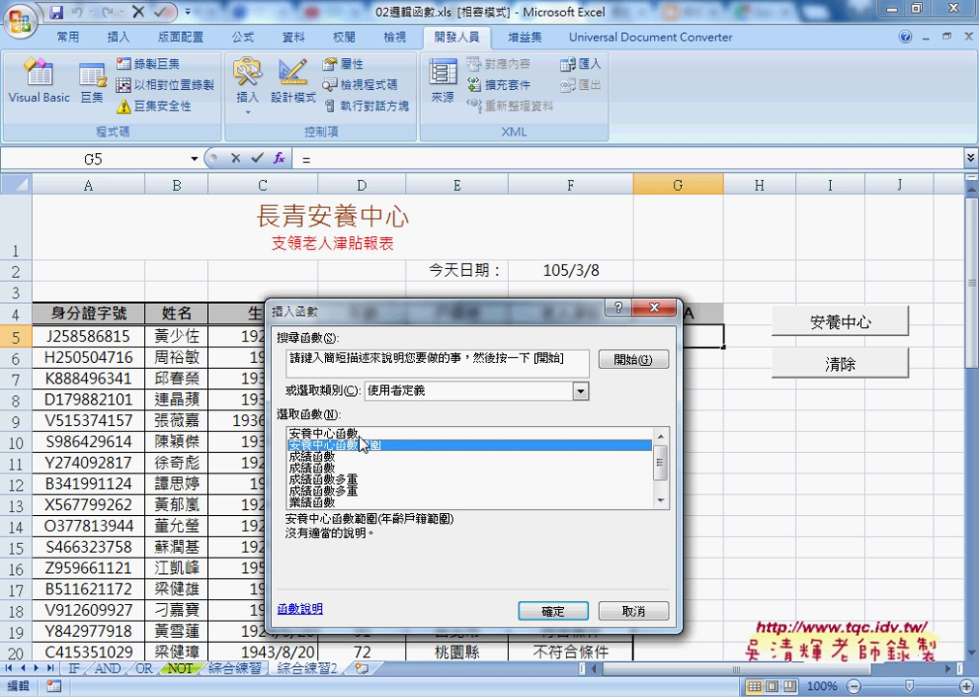
click(360, 437)
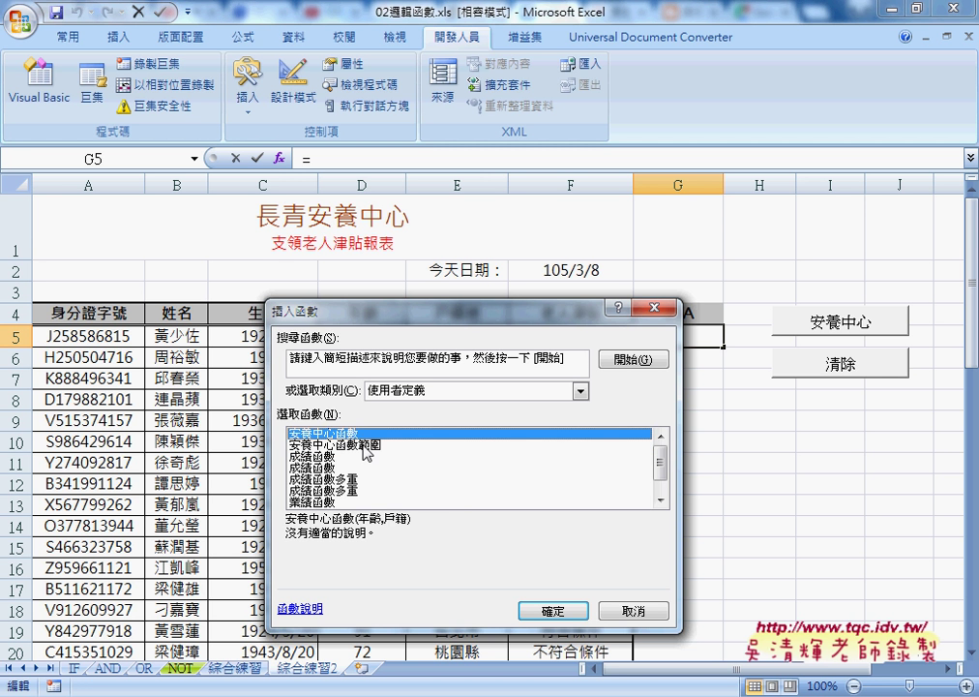
click(365, 448)
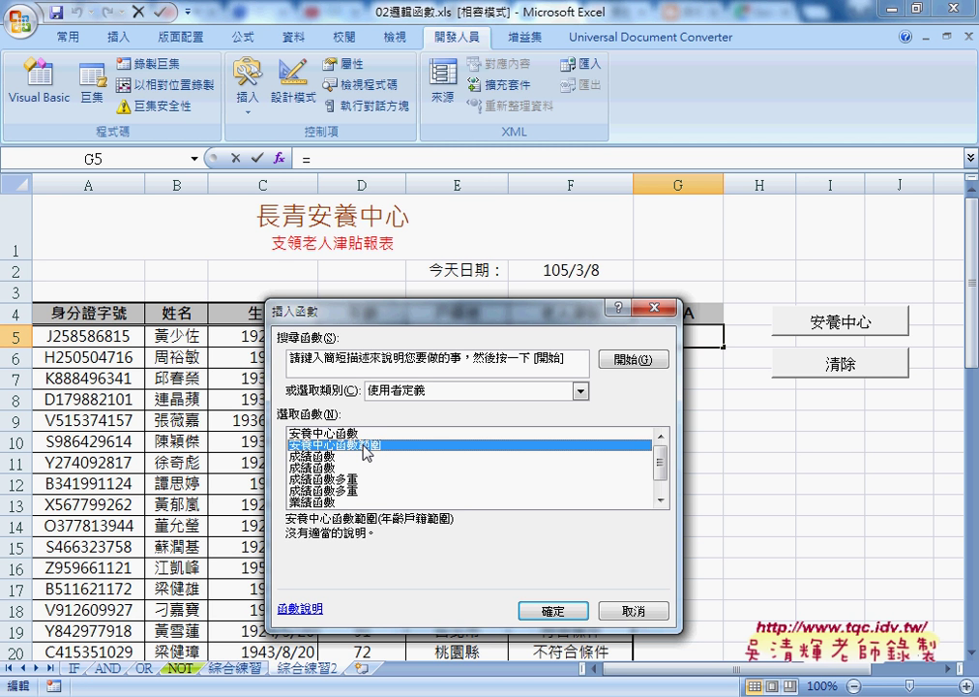
click(550, 609)
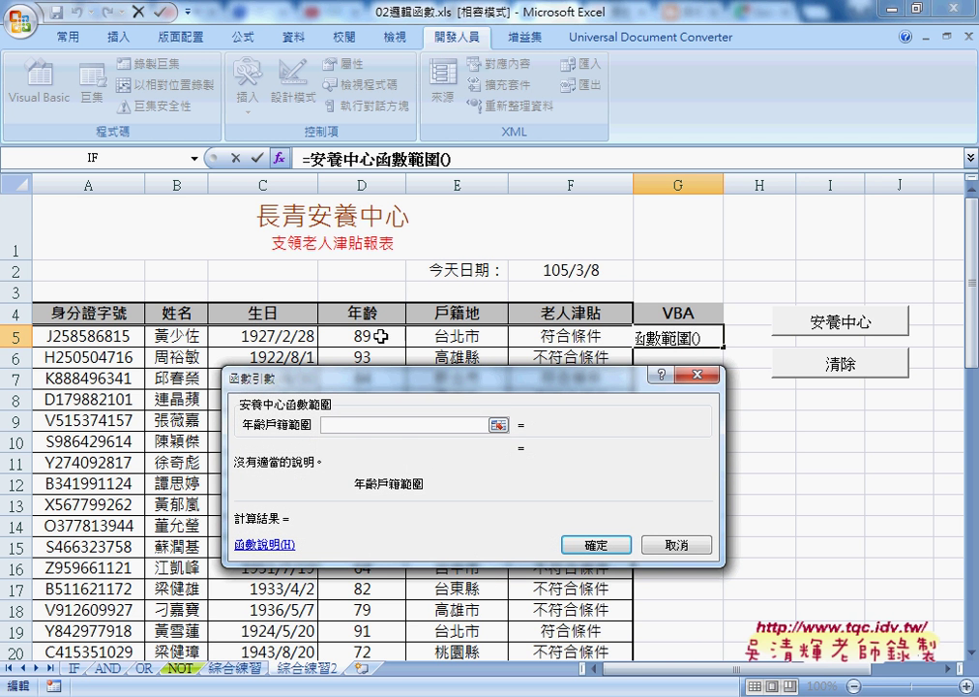
drag(368, 334, 454, 341)
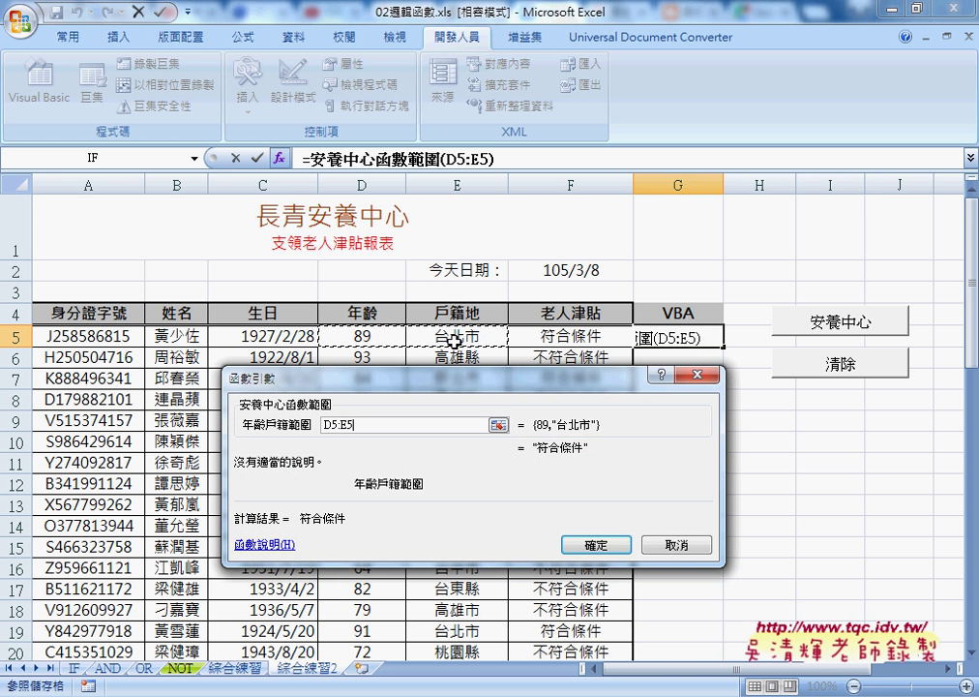
click(608, 548)
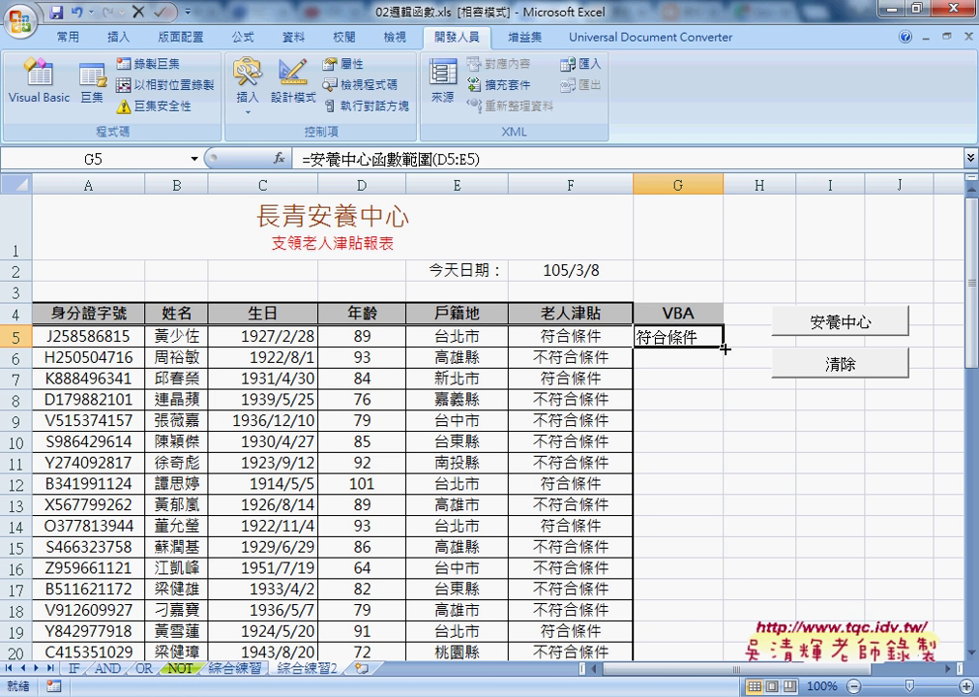
- Fill the G5 formula down column G and compare the F5 and G5 formulas
double_click(723, 346)
click(668, 336)
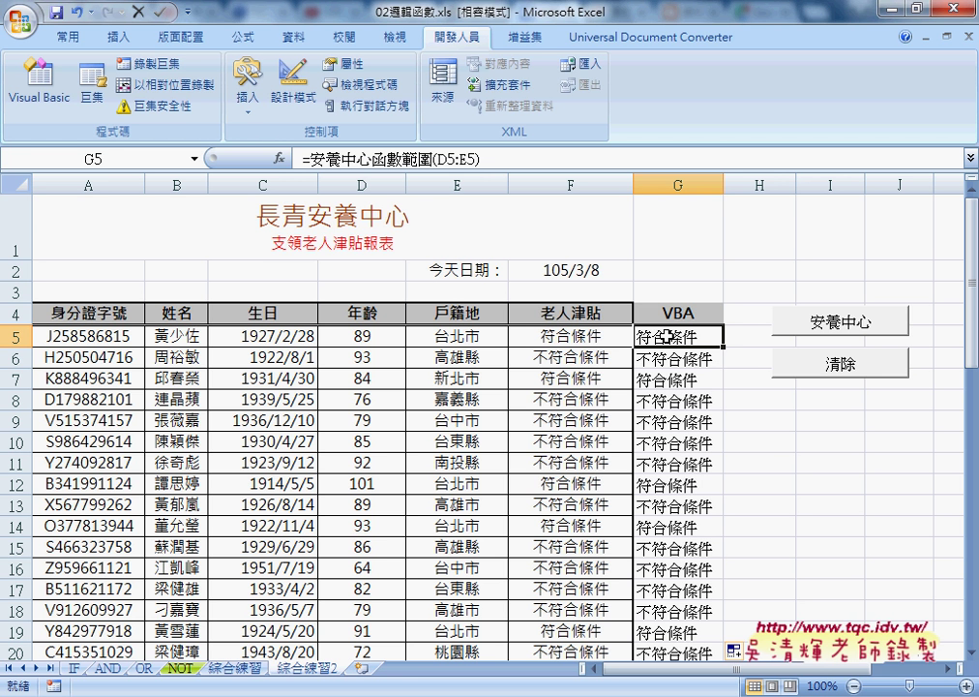
click(557, 337)
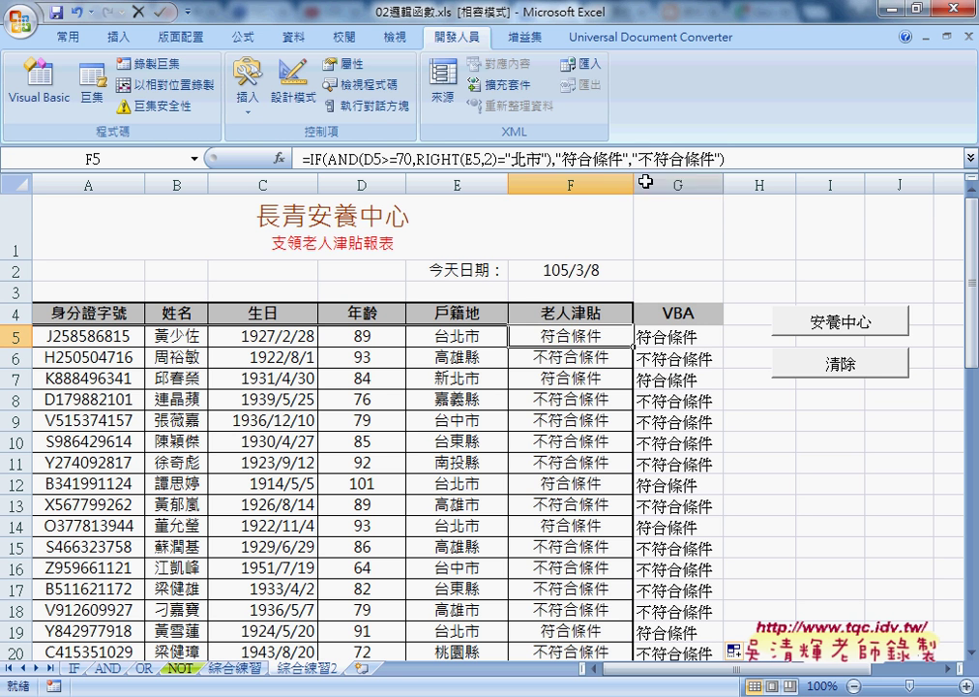
click(689, 337)
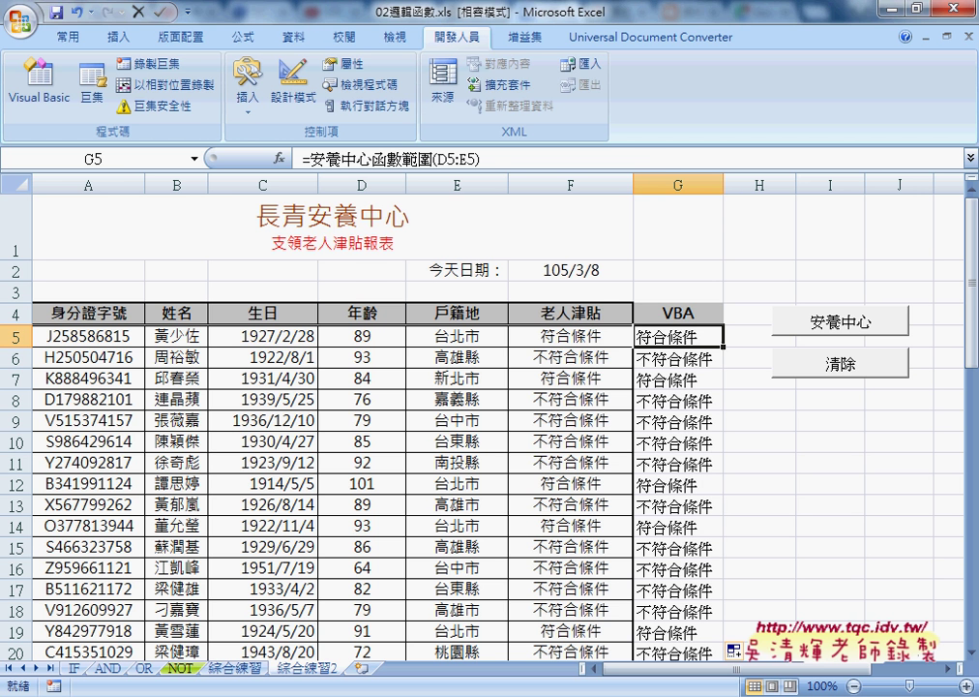
- Switch to the index.html notes and highlight 年齡戶籍範圍 and the variable a
key(alt+Tab)
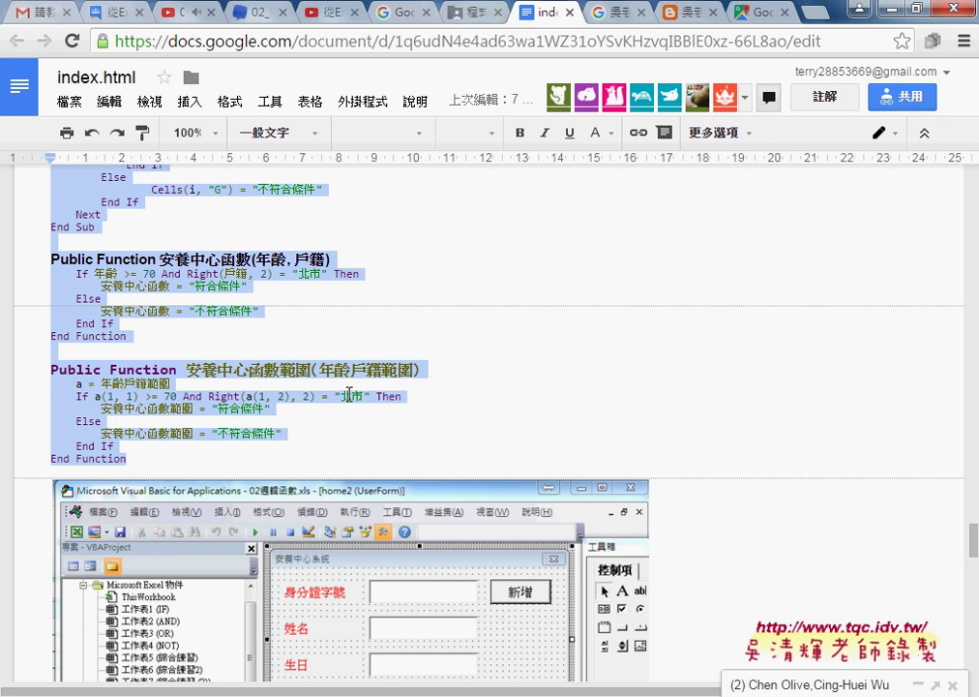
click(254, 396)
drag(101, 384, 174, 384)
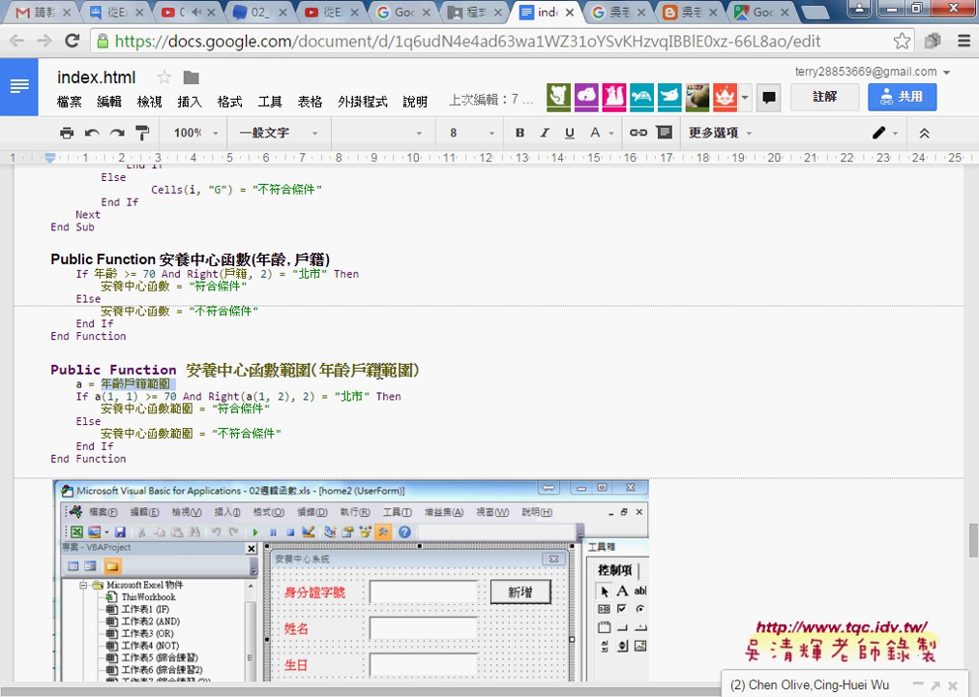
click(79, 384)
double_click(79, 384)
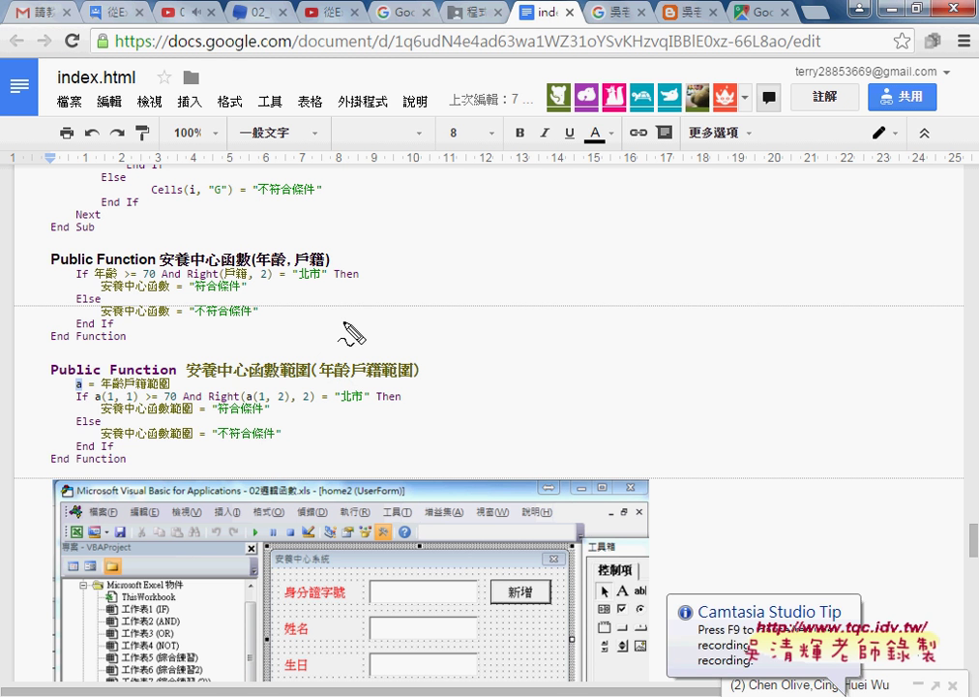
- Sketch a red two-cell range box with row and column labels, marking a in the first cell
drag(342, 343, 432, 316)
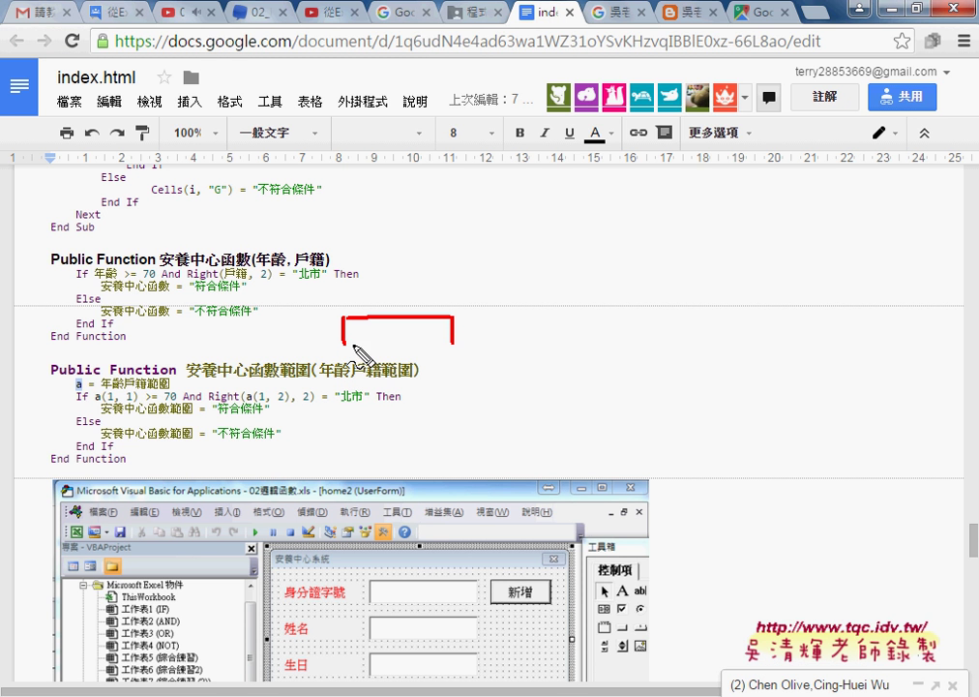
drag(349, 344, 452, 344)
drag(396, 318, 396, 344)
drag(312, 323, 312, 344)
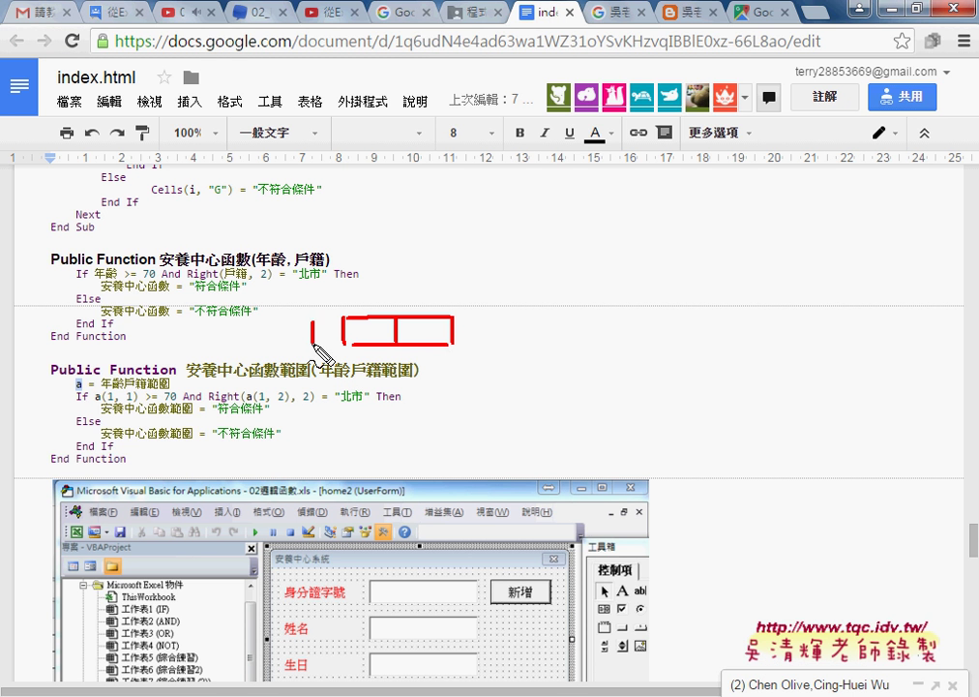
drag(361, 285, 361, 306)
mouse_move(415, 285)
mouse_down()
mouse_move(430, 289)
mouse_move(432, 307)
mouse_up()
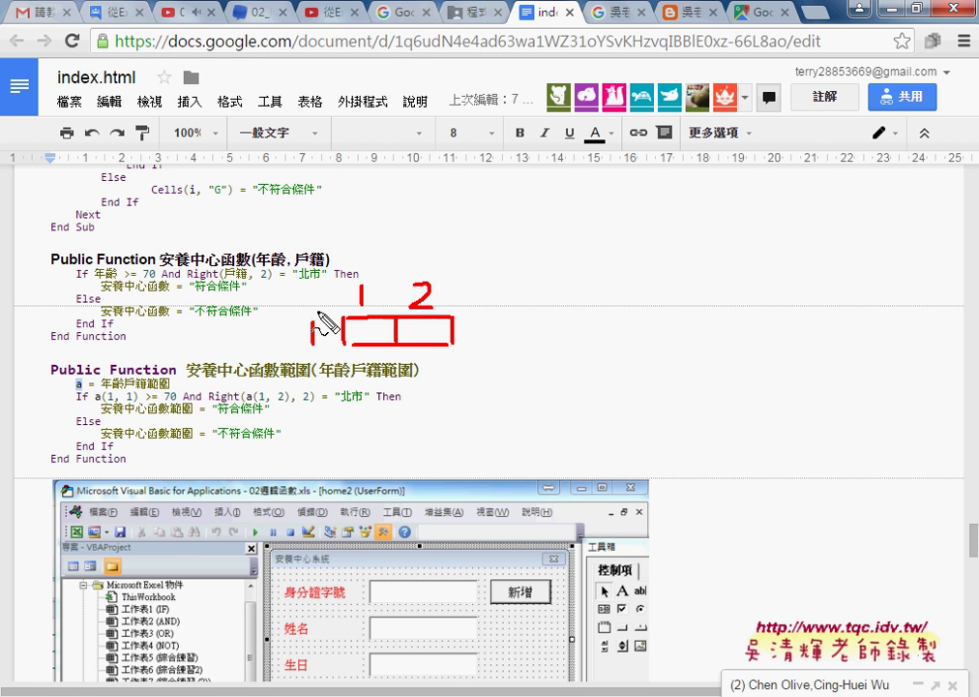
drag(341, 329, 387, 338)
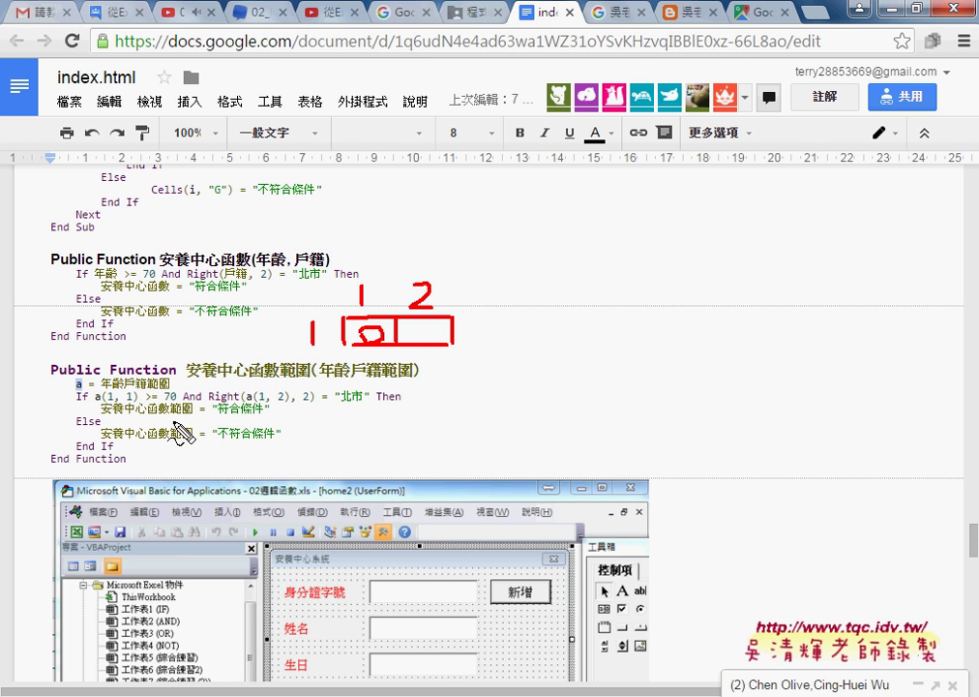
- Underline a(1, 1) and a(1, 2) in the code, clear the annotations, and highlight 戶籍
drag(97, 405, 136, 403)
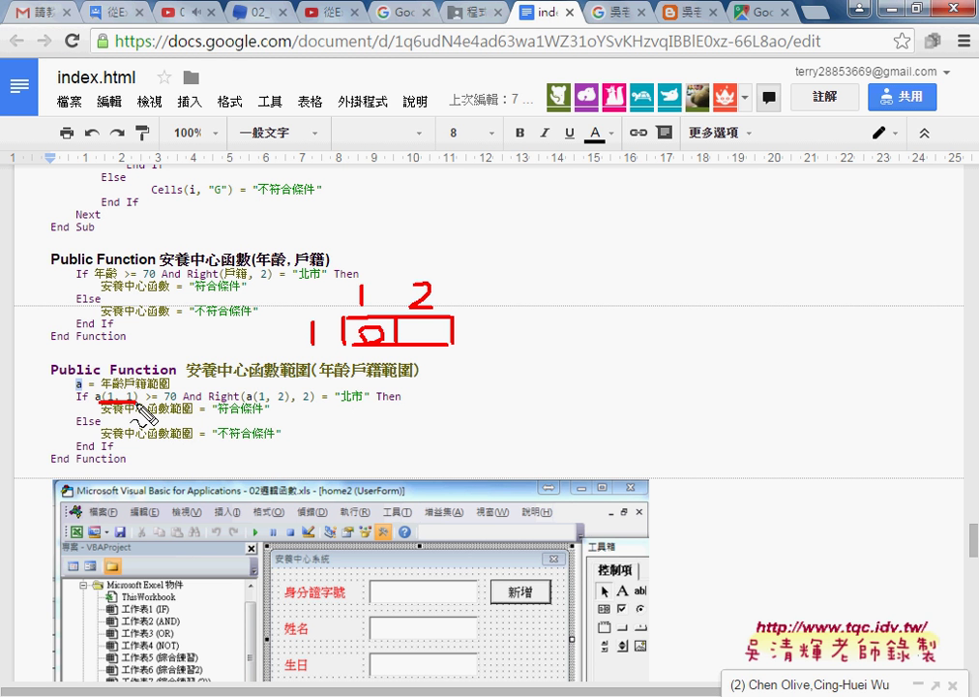
drag(411, 329, 437, 339)
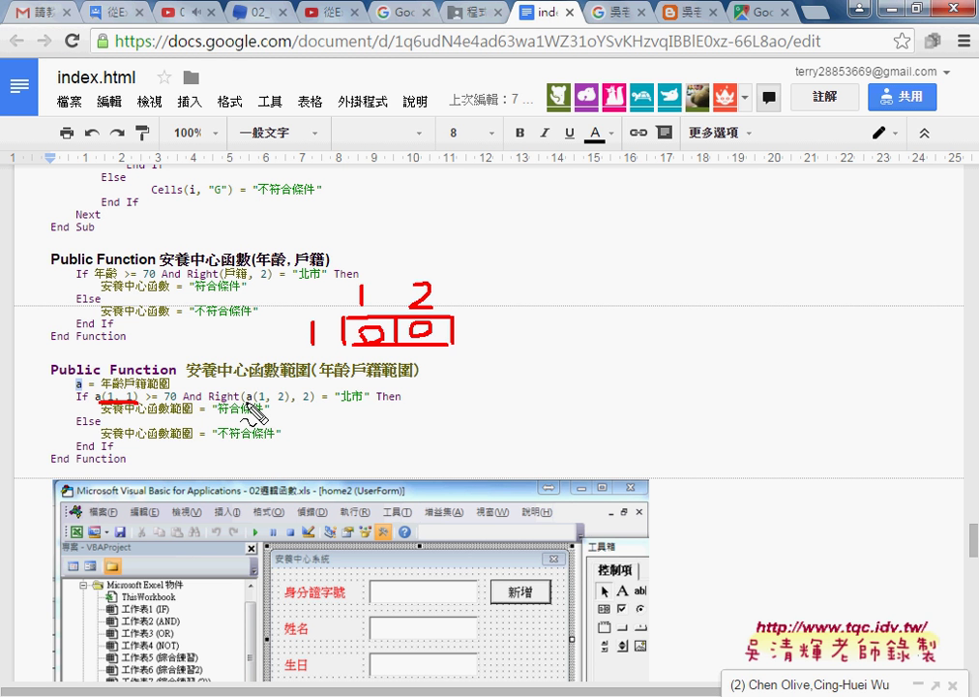
drag(246, 405, 291, 403)
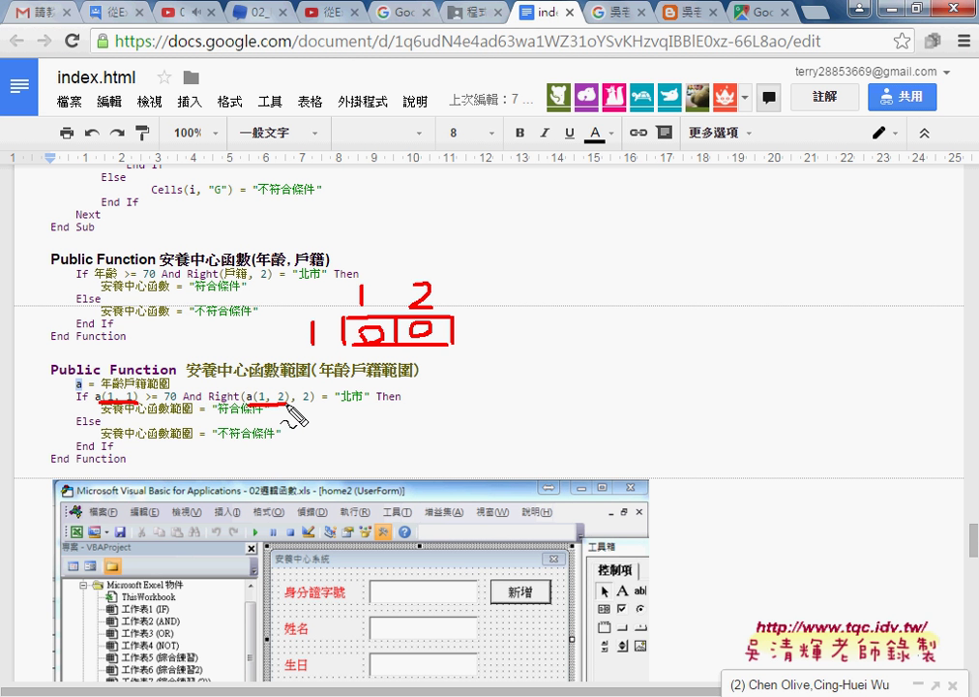
key(Escape)
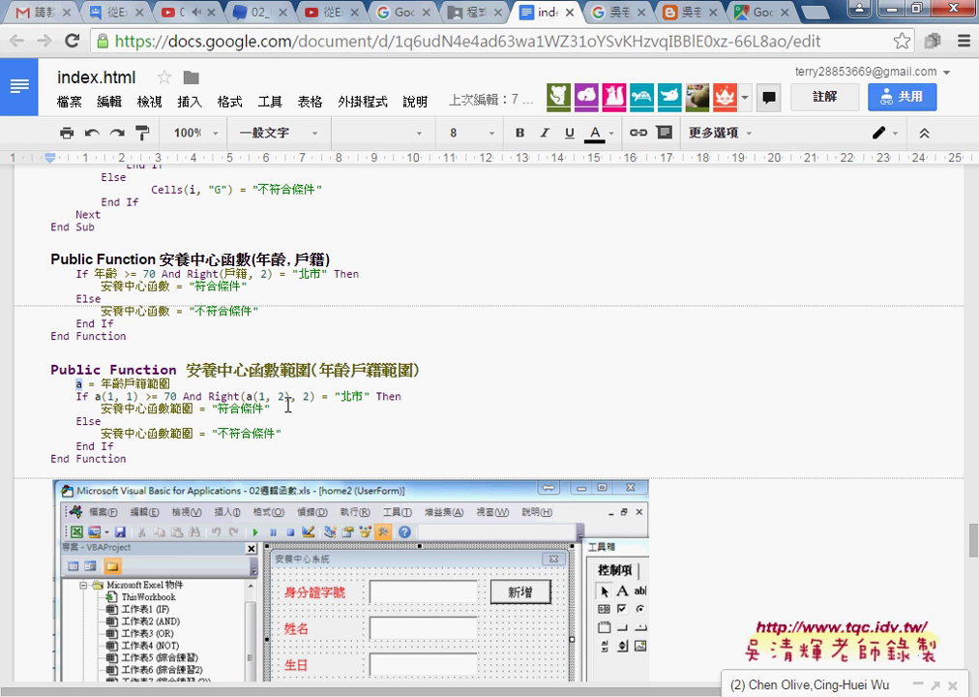
drag(295, 259, 319, 258)
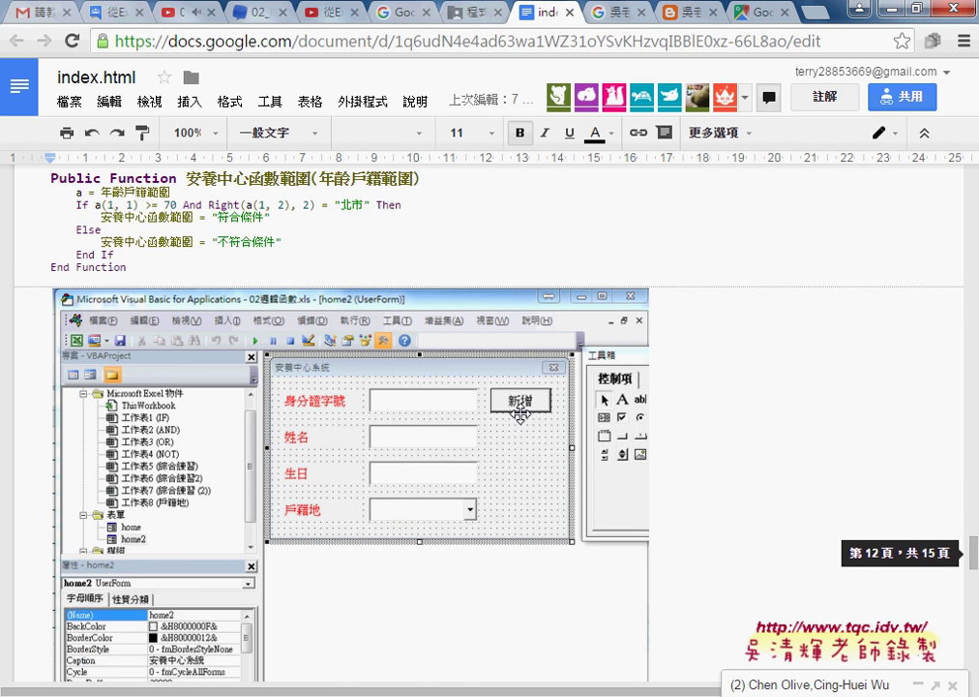
- Scroll down the notes, then switch to the 程式碼 Google Drive folder tab
scroll(520, 415, down, 2)
scroll(521, 414, down, 1)
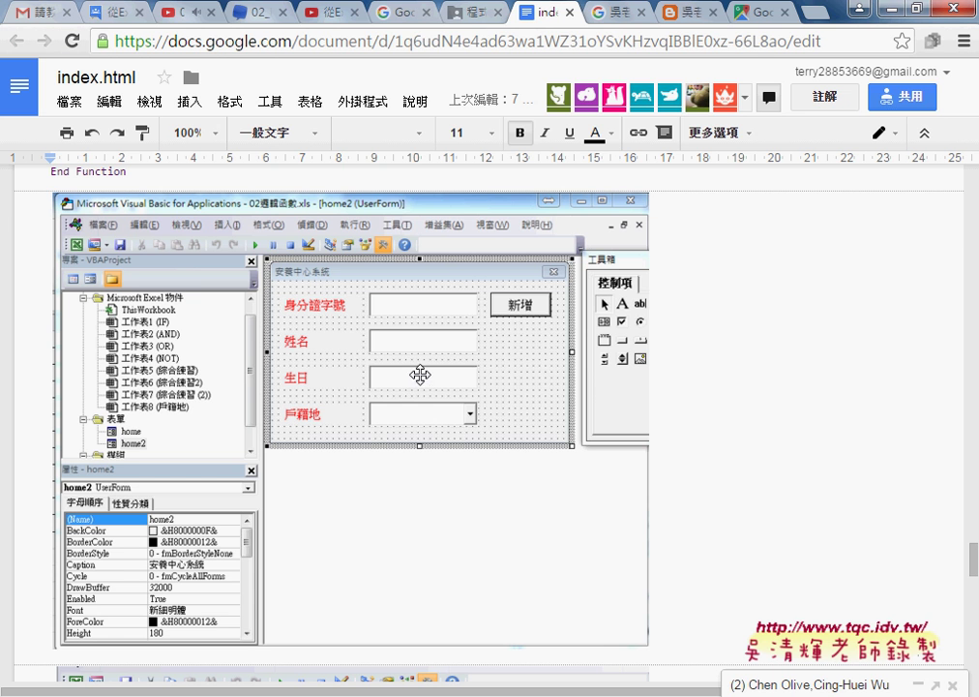
click(474, 16)
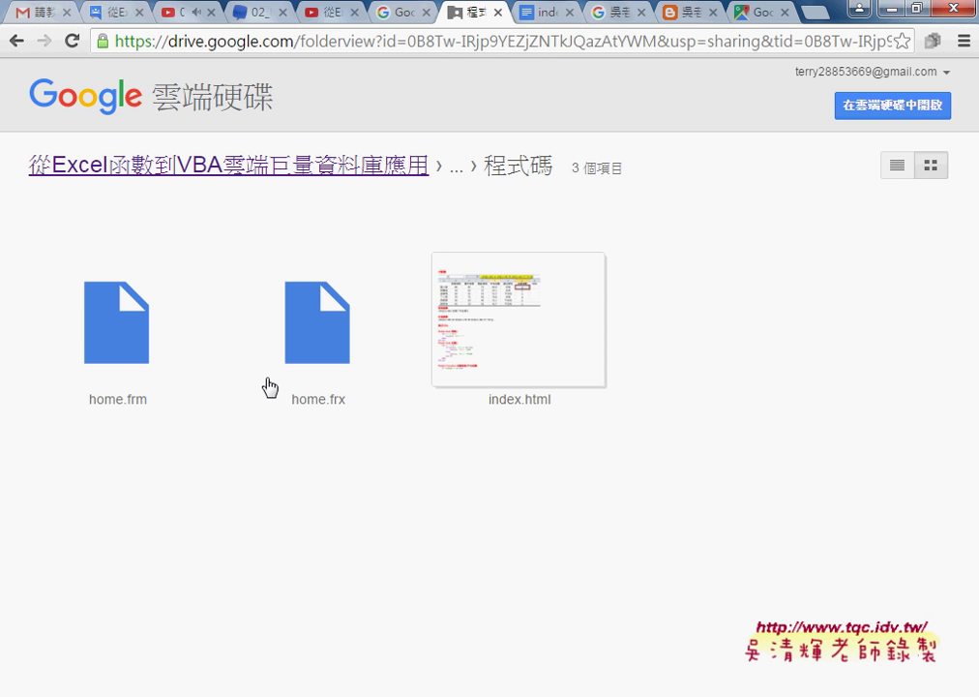
- Download home.frm and show the saved home (1).frm in the Downloads folder
click(120, 335)
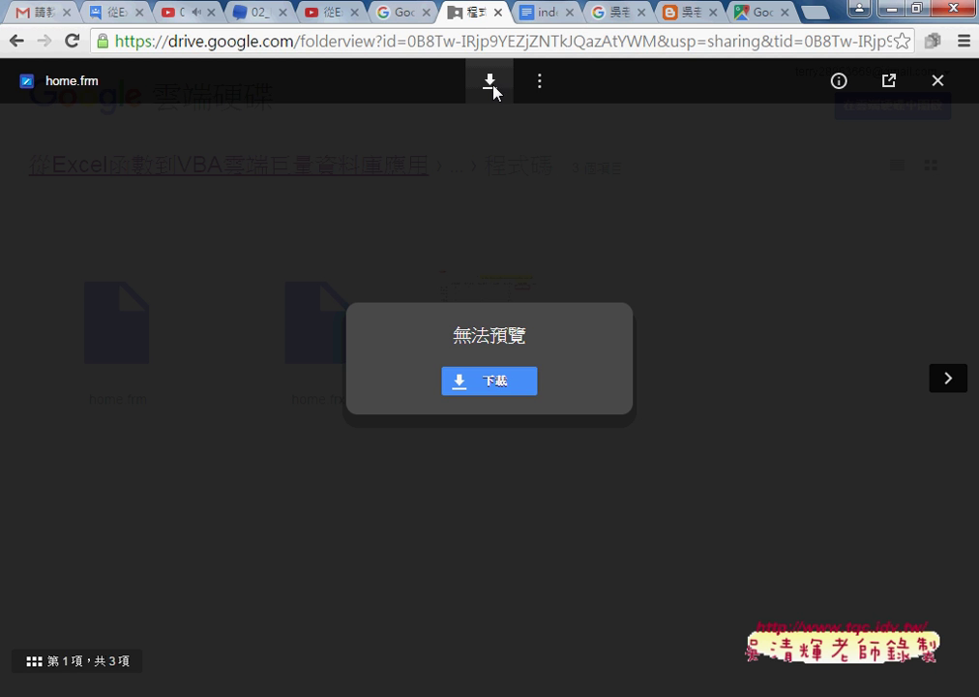
click(494, 86)
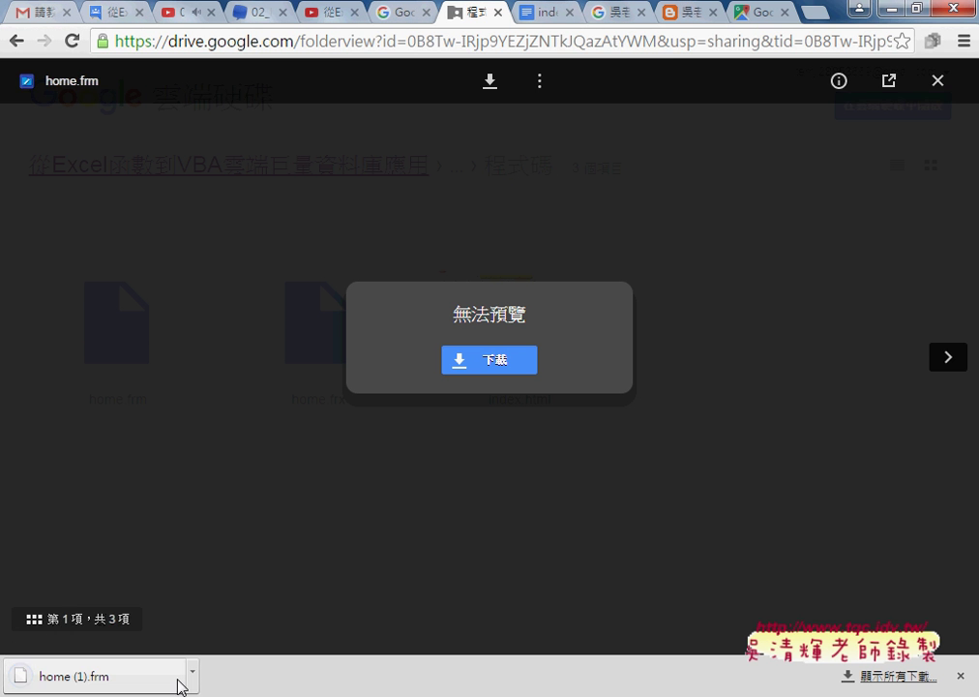
click(192, 672)
click(248, 620)
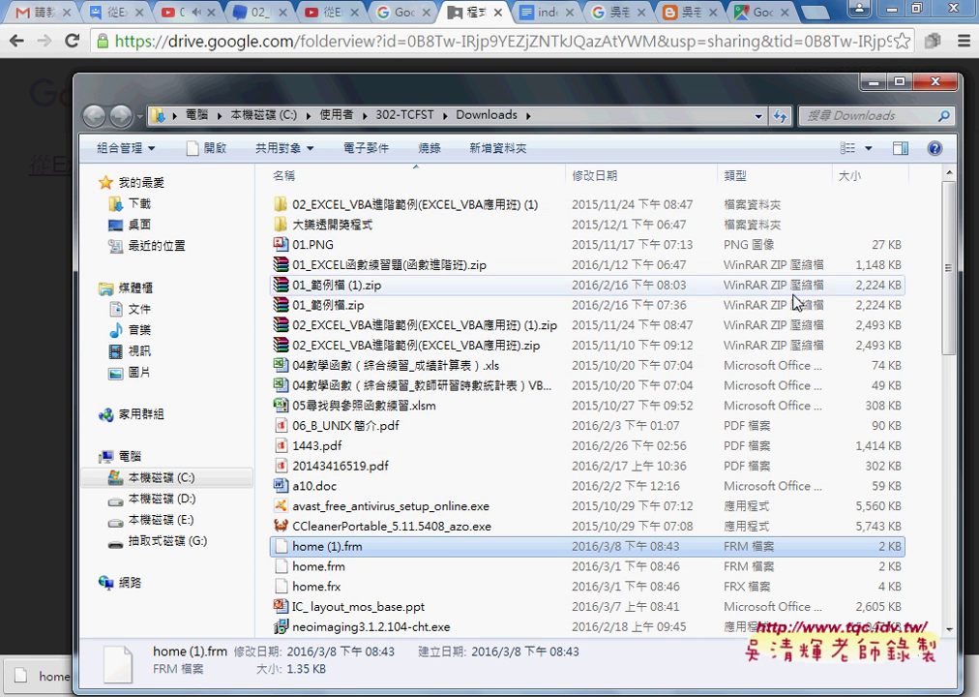
- Delete home (1).frm, home.frm, home.frx and TPAD_15.gds from Downloads, then close Explorer
click(772, 174)
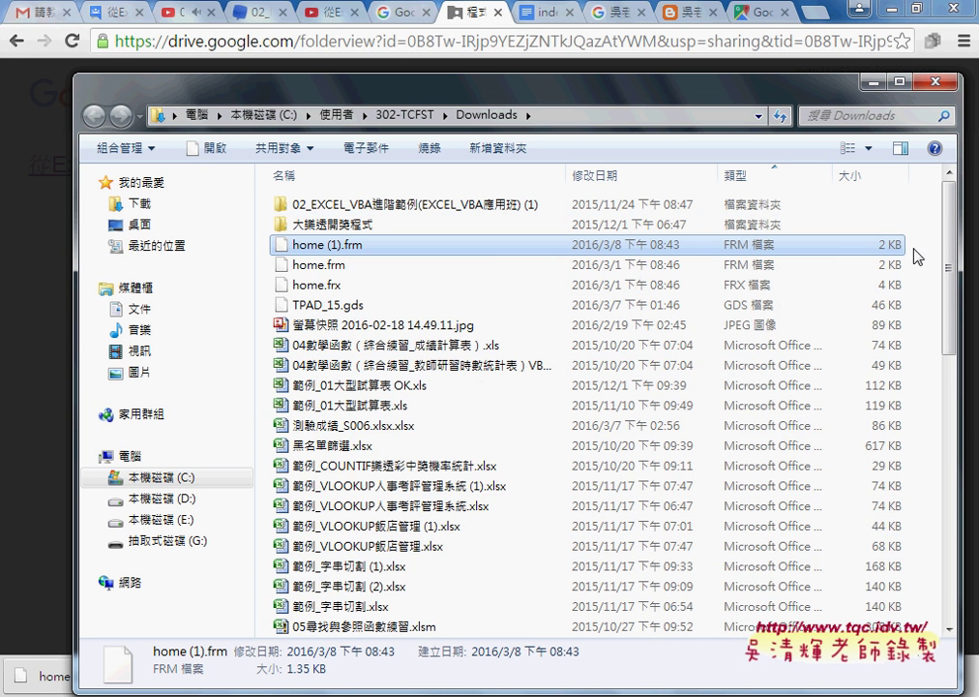
mouse_move(918, 244)
mouse_down()
mouse_move(713, 293)
mouse_move(702, 308)
mouse_up()
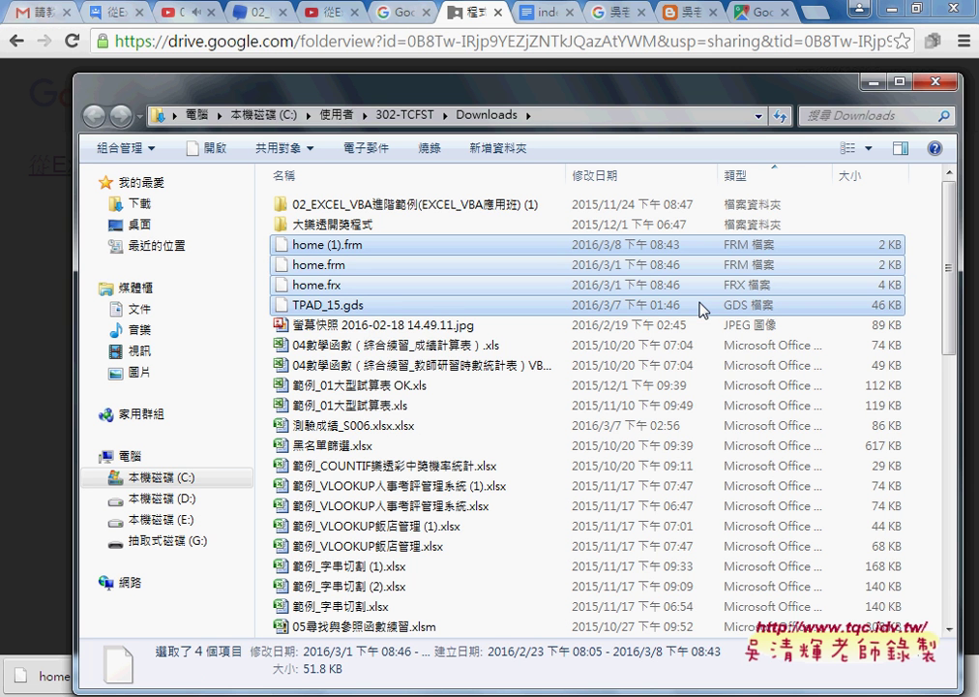
key(Delete)
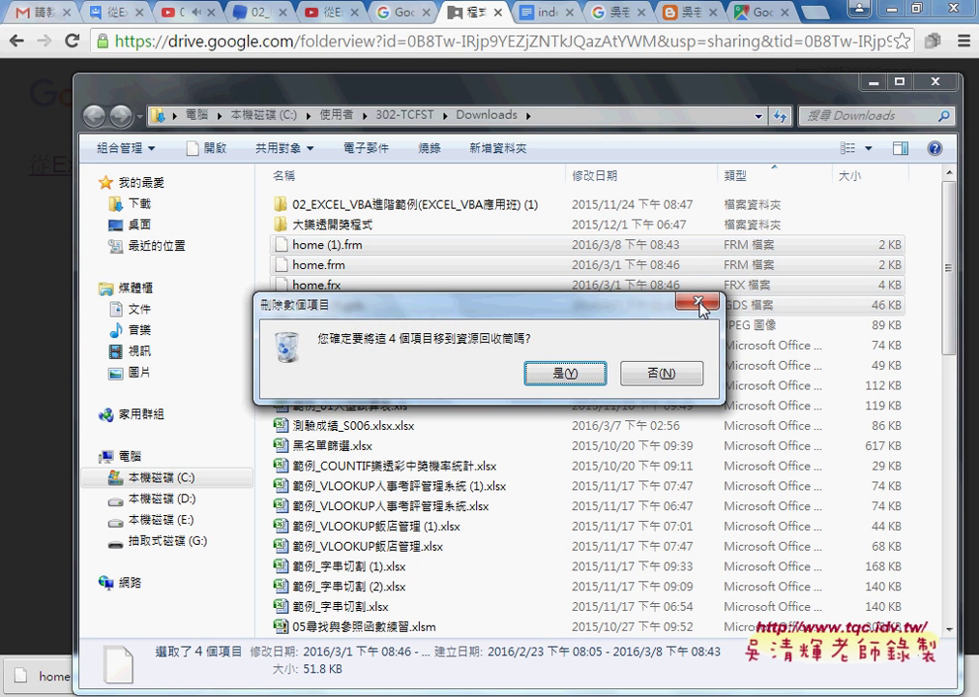
key(Return)
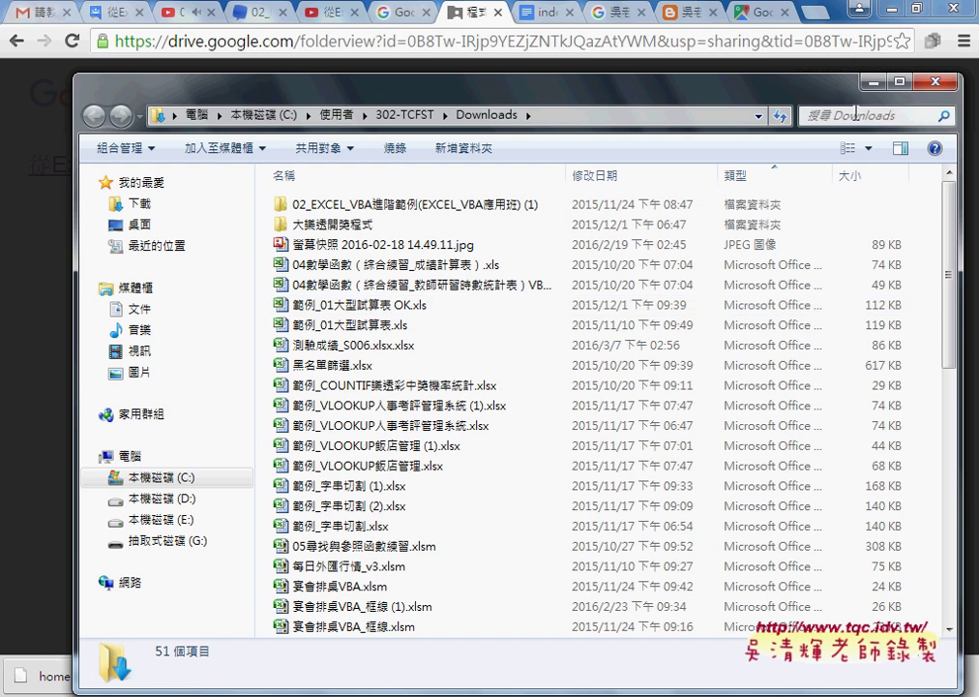
click(685, 65)
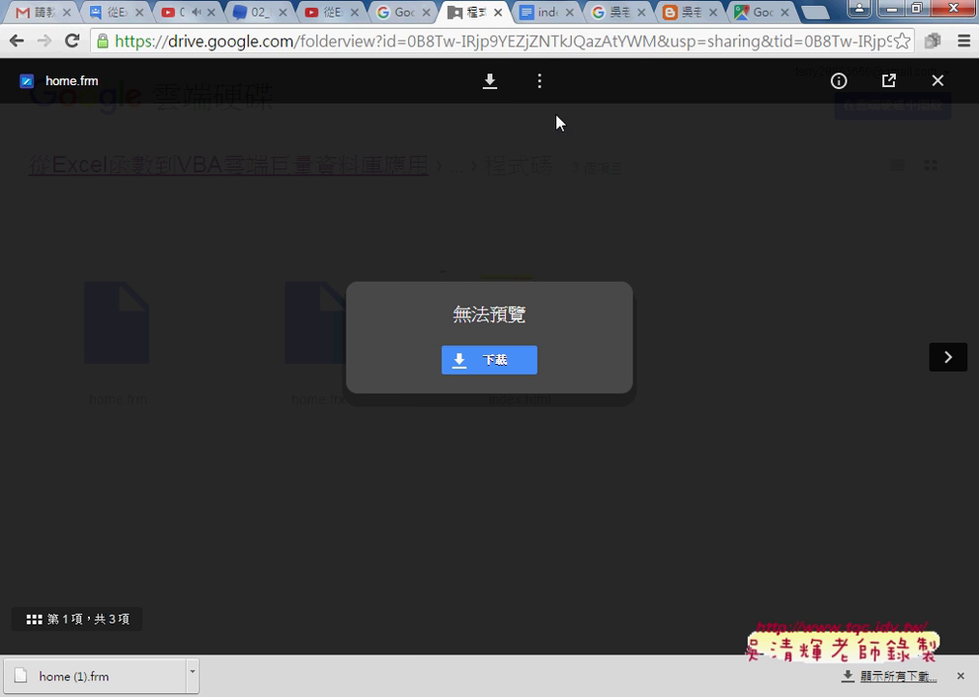
- Download fresh home.frm and home.frx copies and show home.frx in the Downloads folder
click(490, 84)
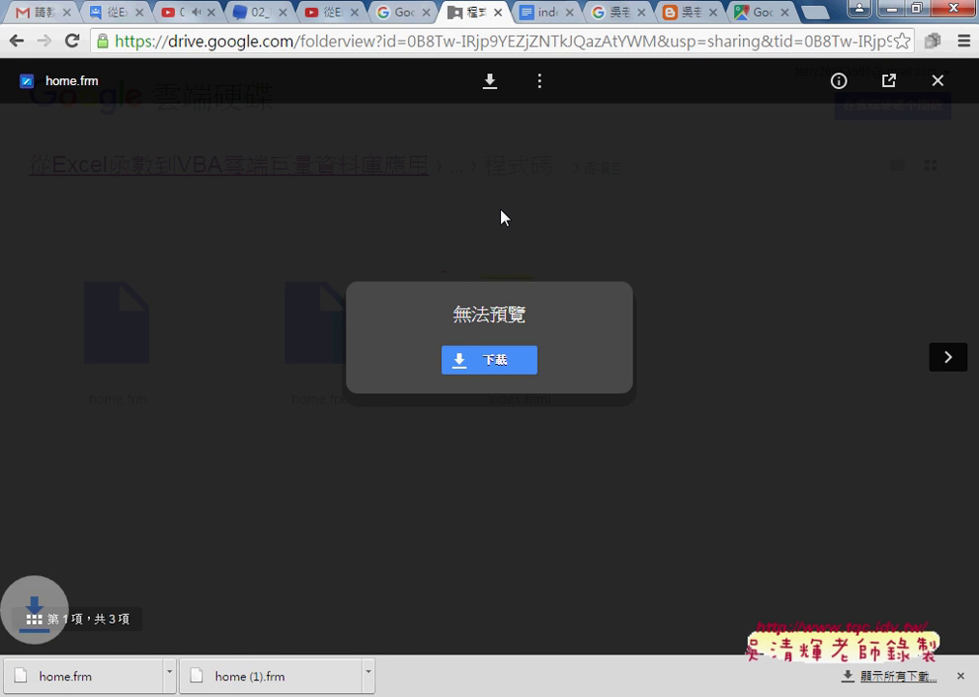
click(934, 85)
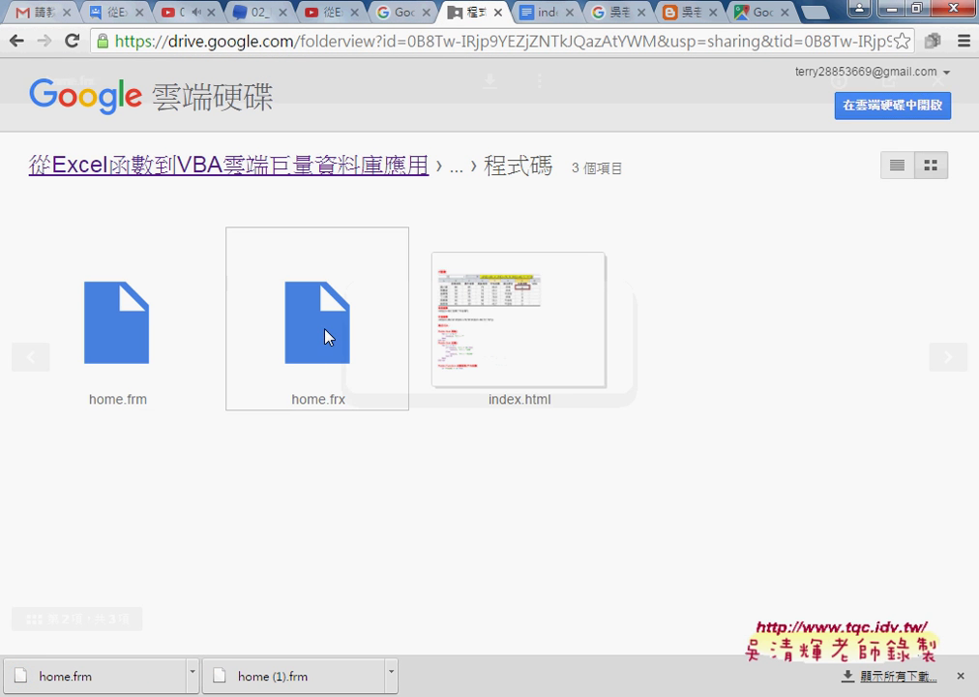
click(326, 336)
click(492, 83)
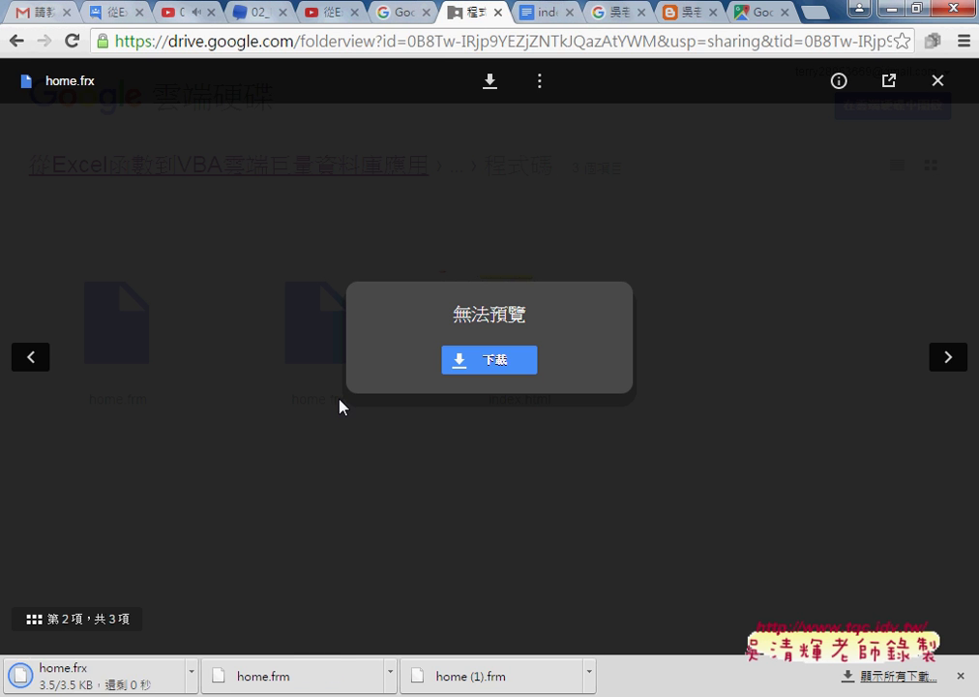
click(193, 676)
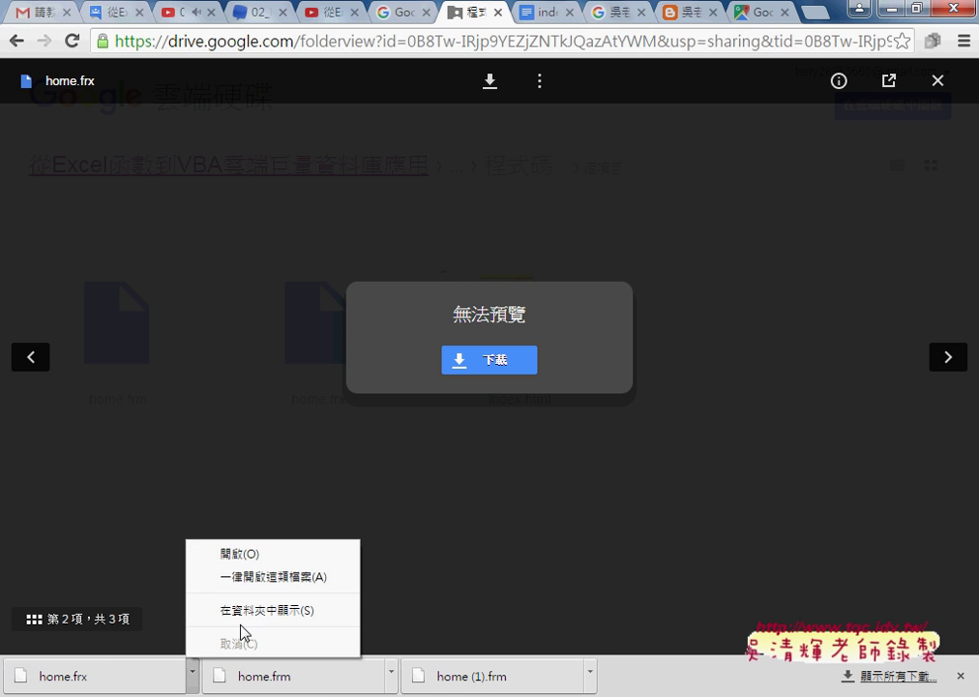
click(262, 612)
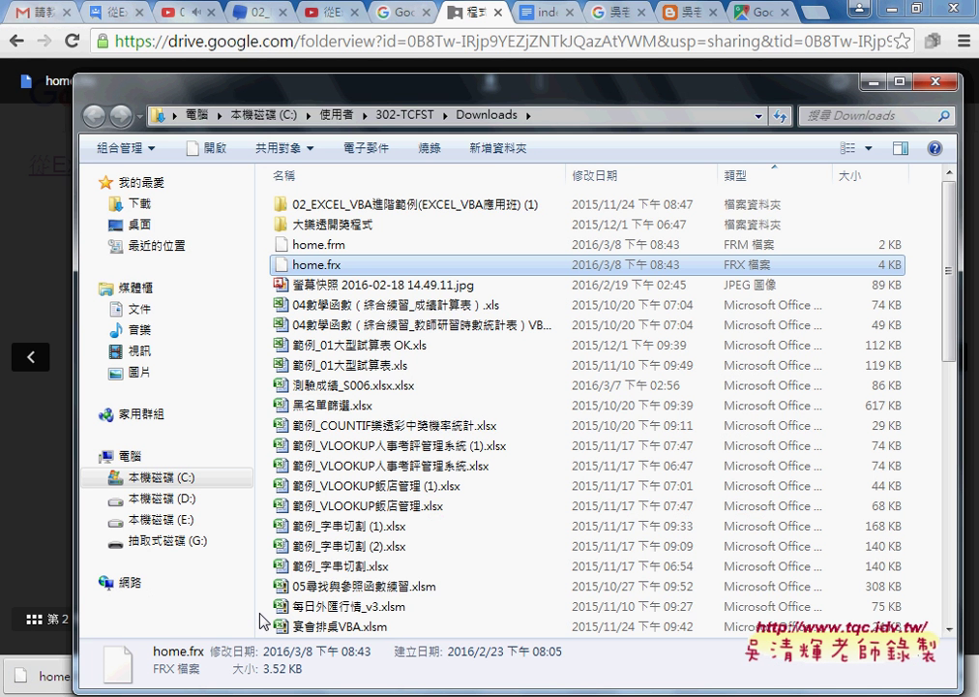
- Copy the Downloads folder path from the Explorer address bar
right_click(537, 124)
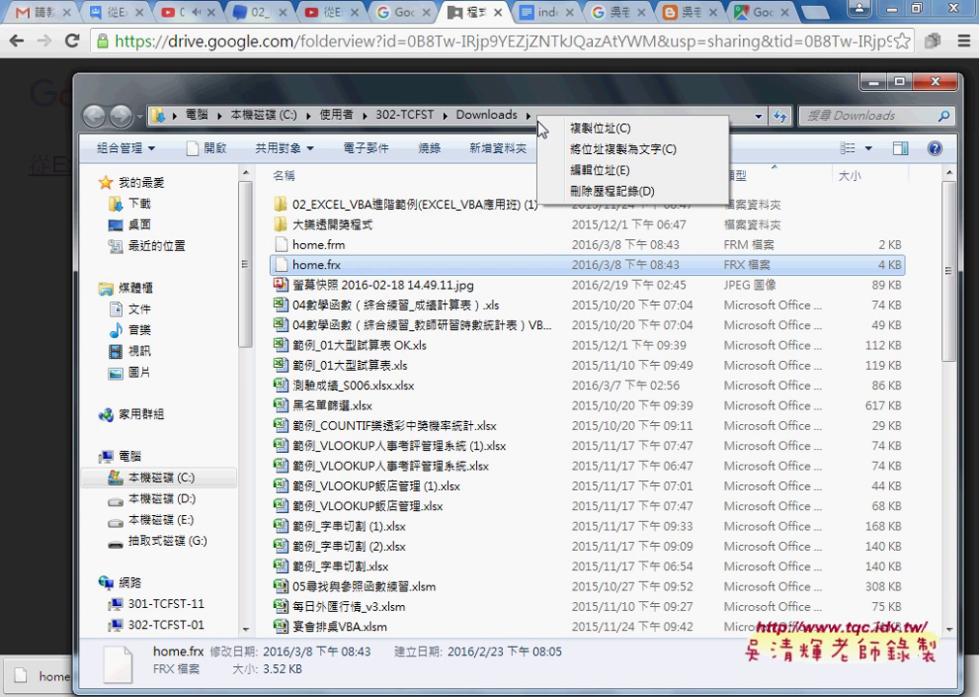
click(583, 170)
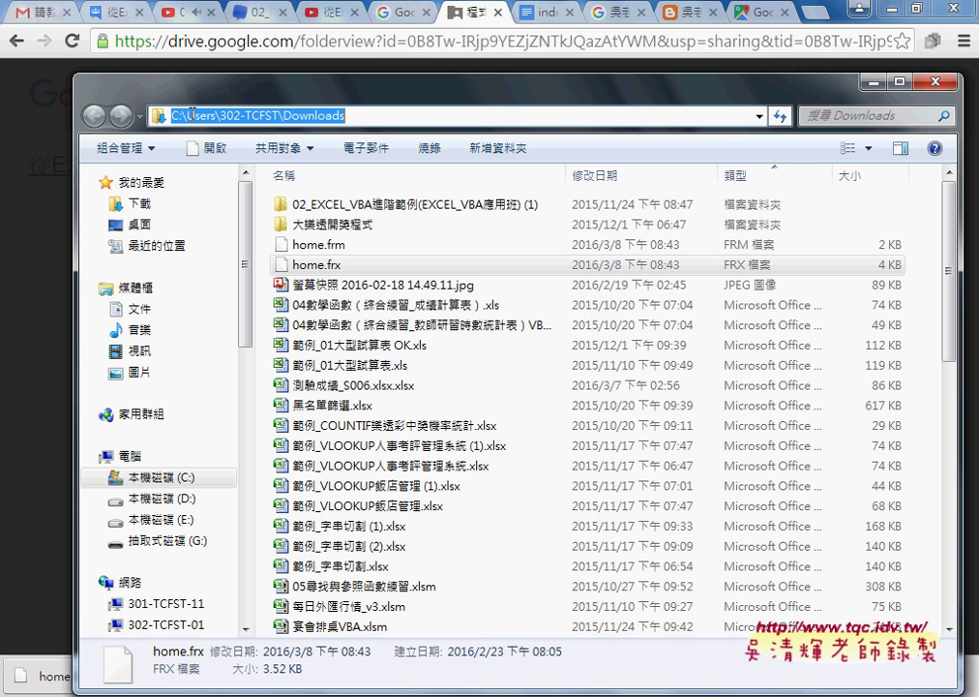
right_click(287, 115)
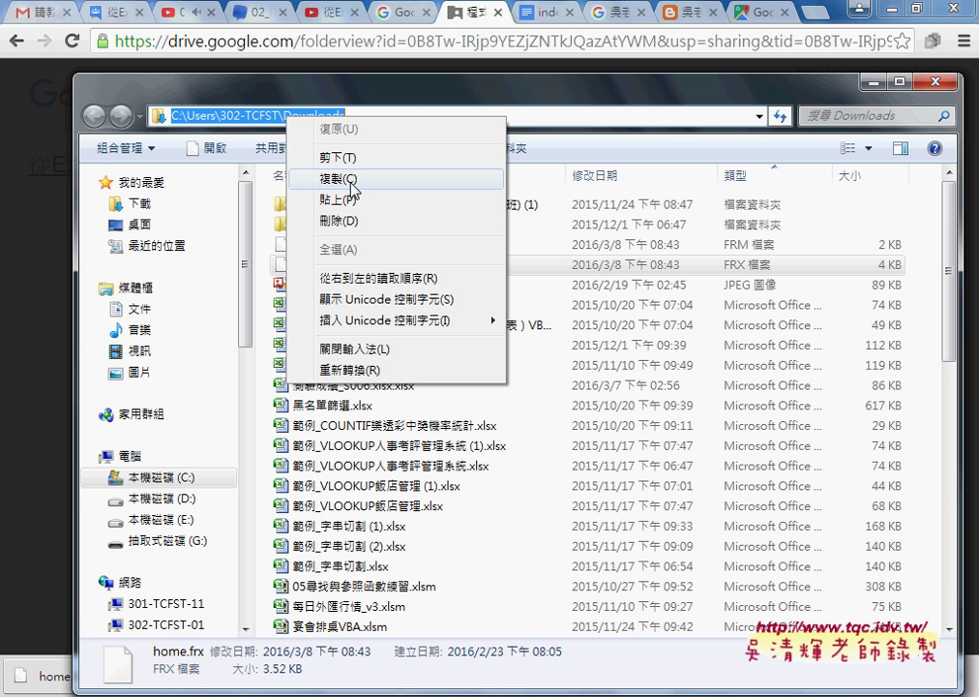
click(351, 182)
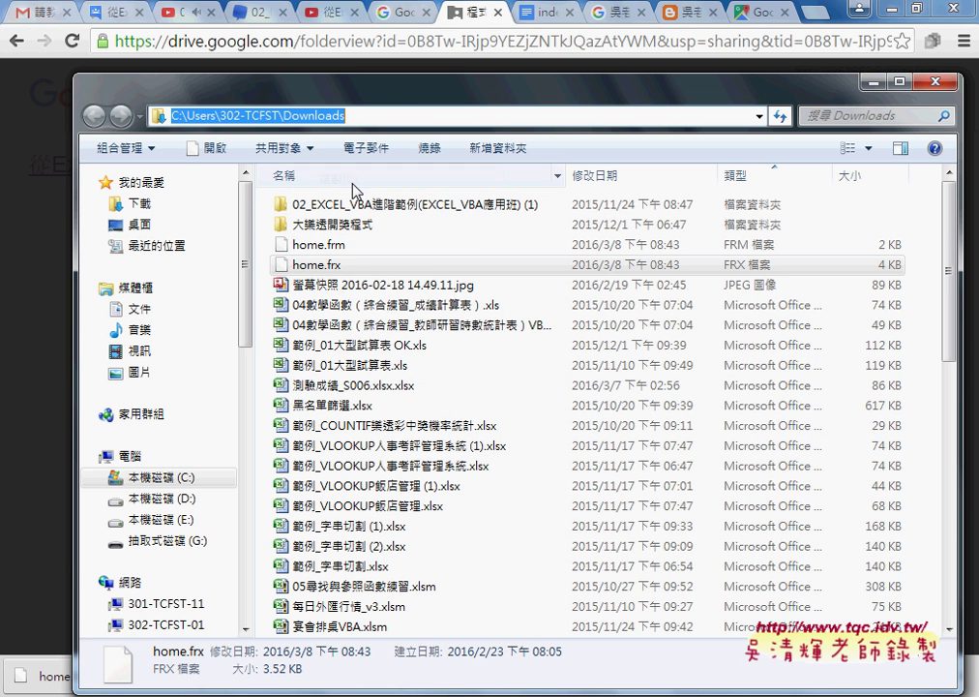
- Shorten the Explorer window and select home.frm and home.frx
drag(367, 680, 367, 637)
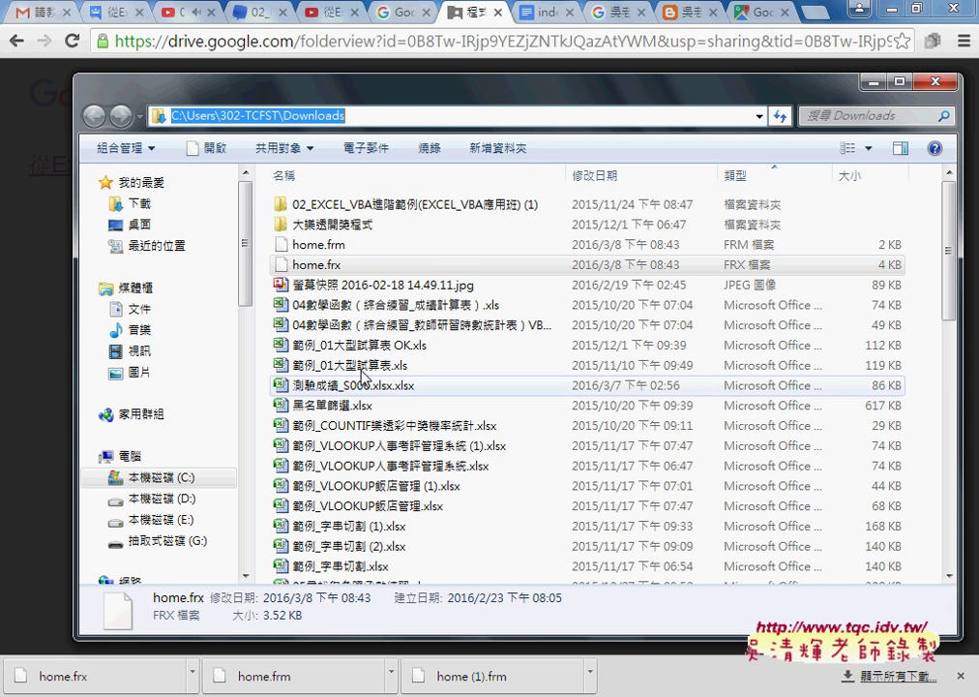
click(581, 245)
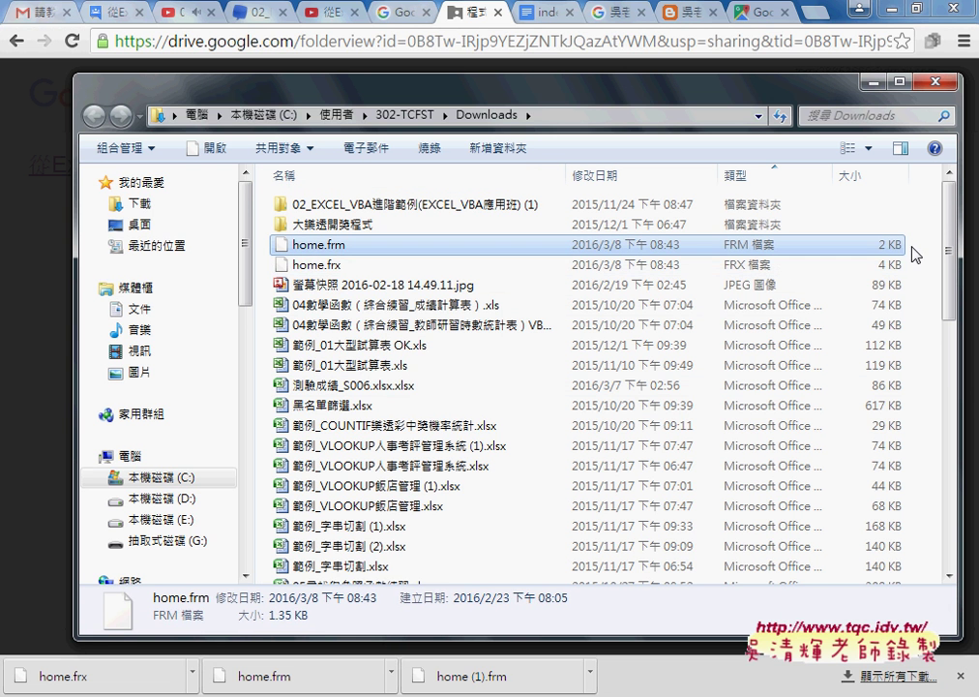
shift+click(871, 264)
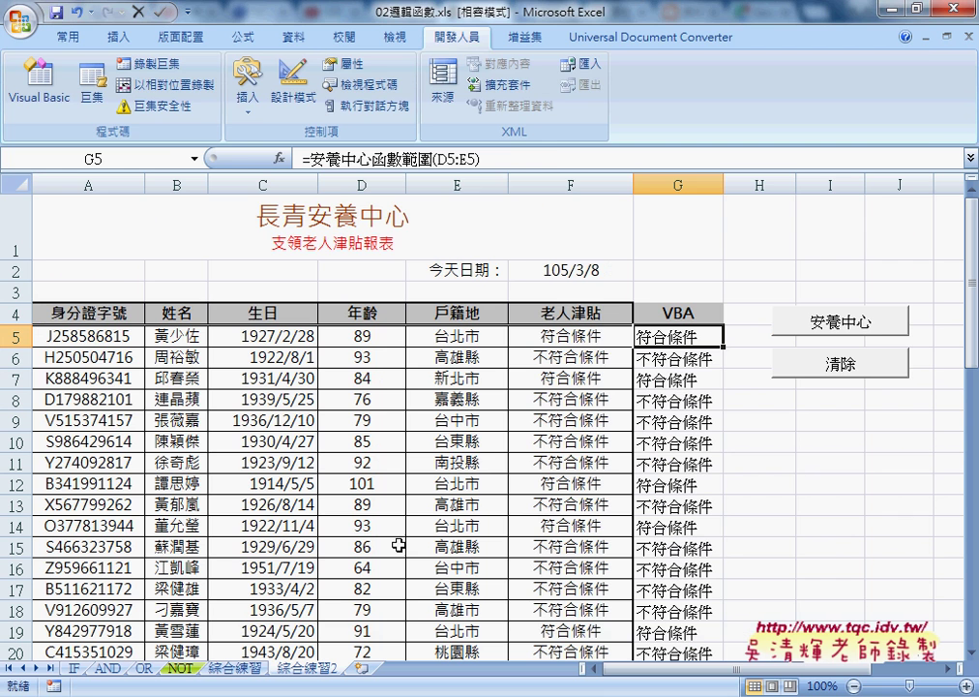
- Open the Visual Basic editor, widen the project pane, and open the home form under 表單
click(56, 90)
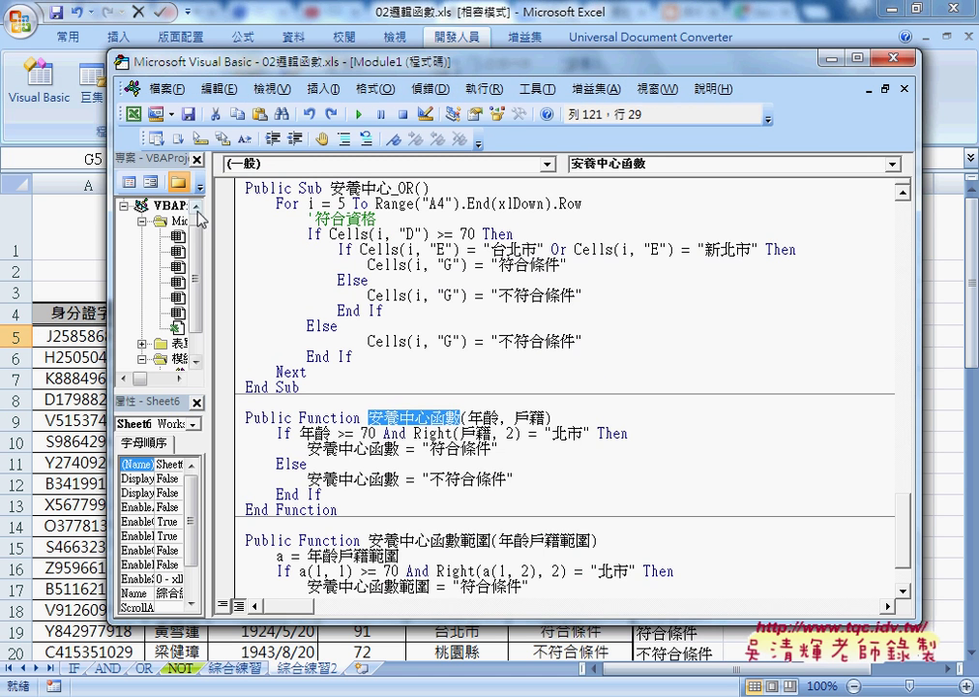
drag(210, 244, 313, 280)
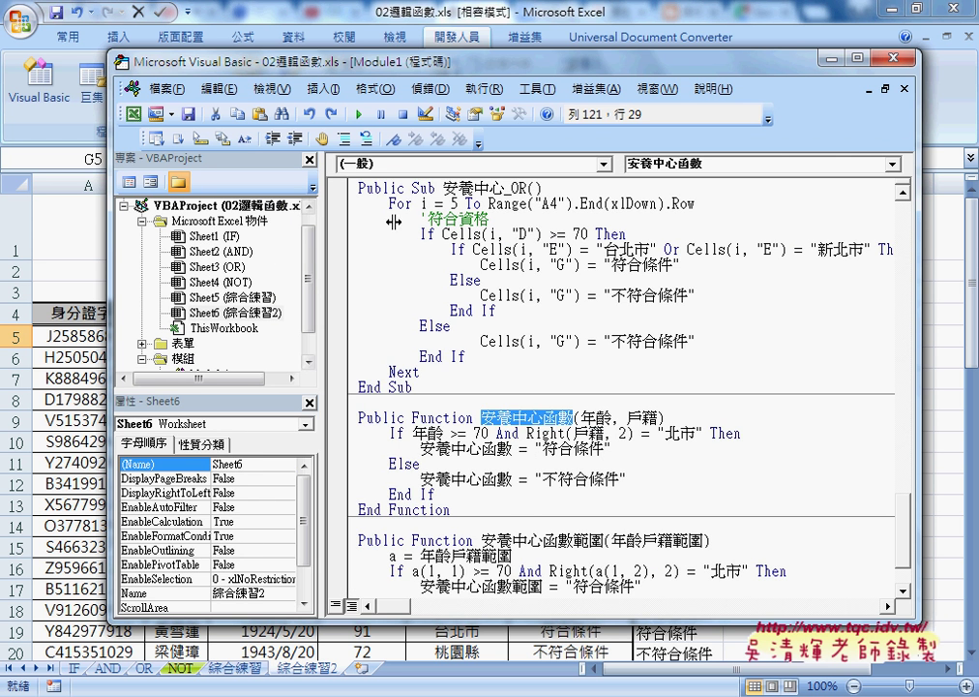
drag(316, 221, 395, 279)
click(185, 345)
double_click(186, 346)
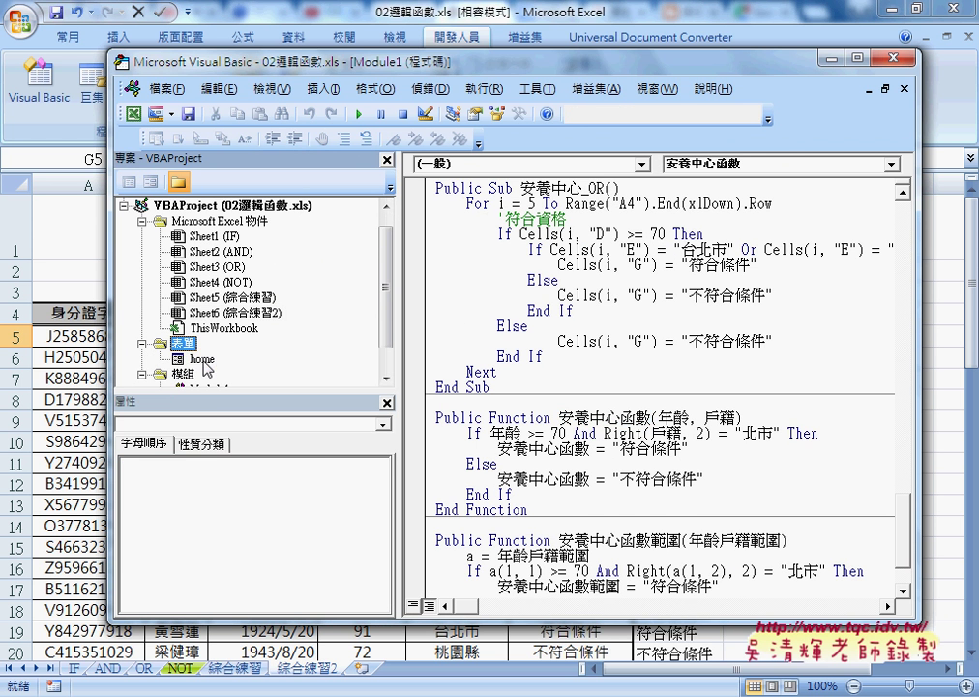
double_click(202, 359)
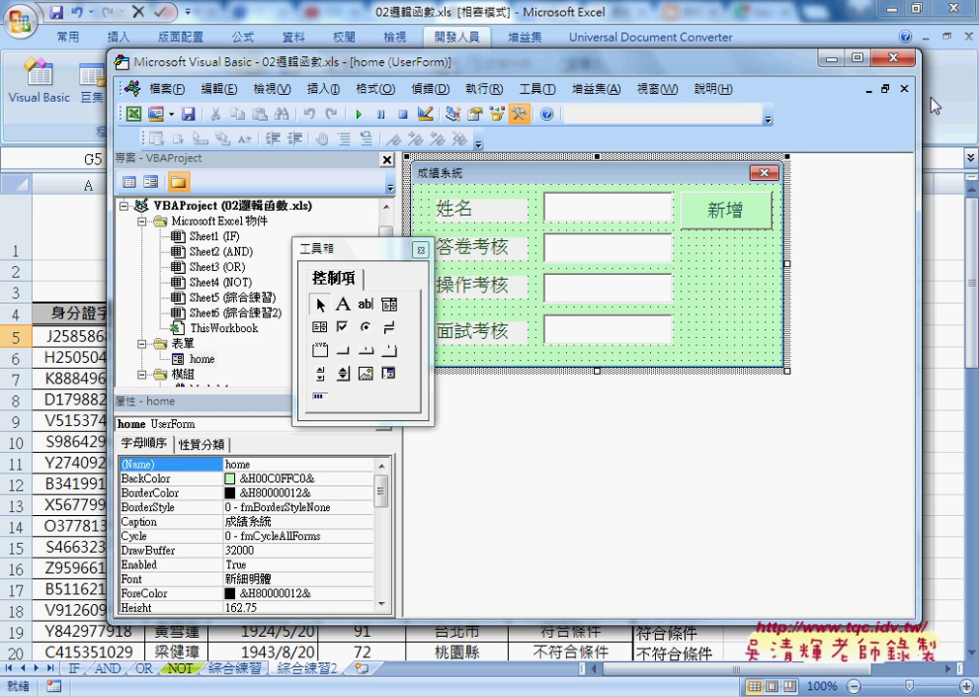
- Close and reopen the home form designer, then check the form's name property
click(904, 88)
click(202, 344)
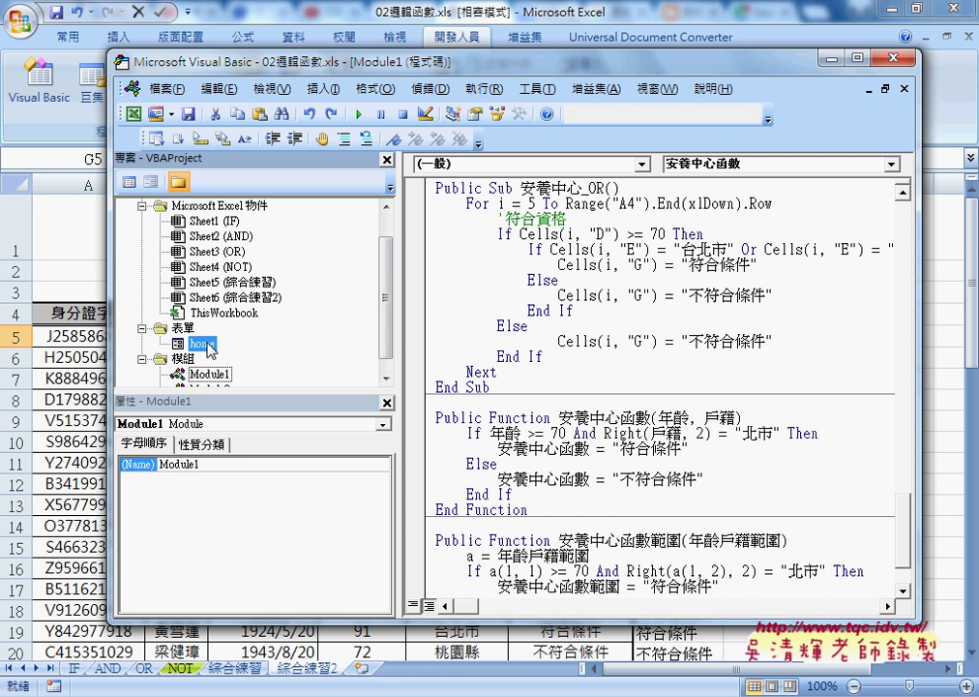
click(385, 376)
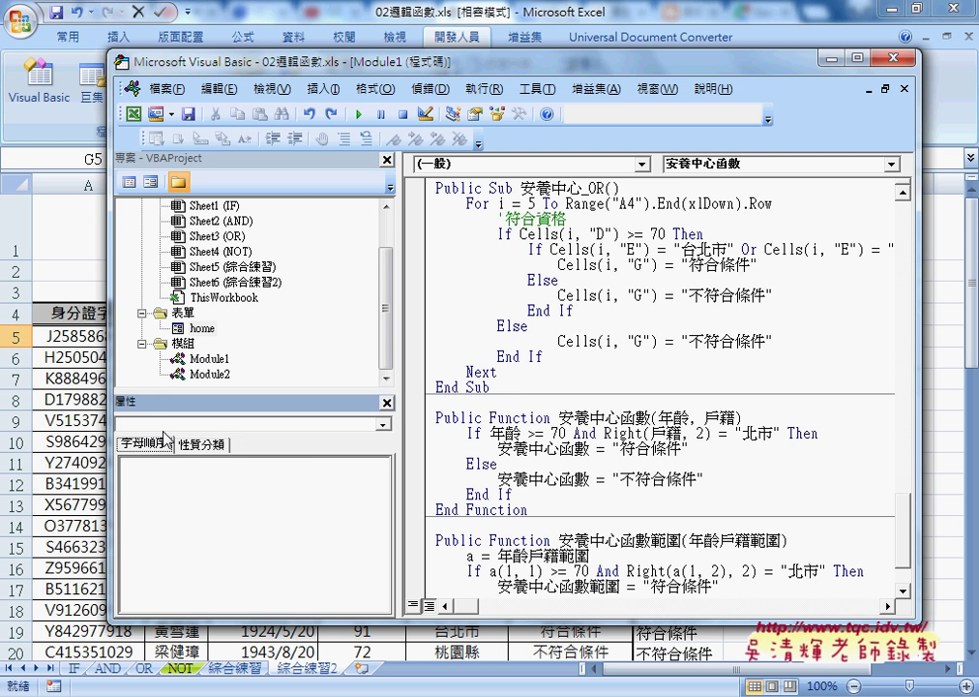
double_click(203, 329)
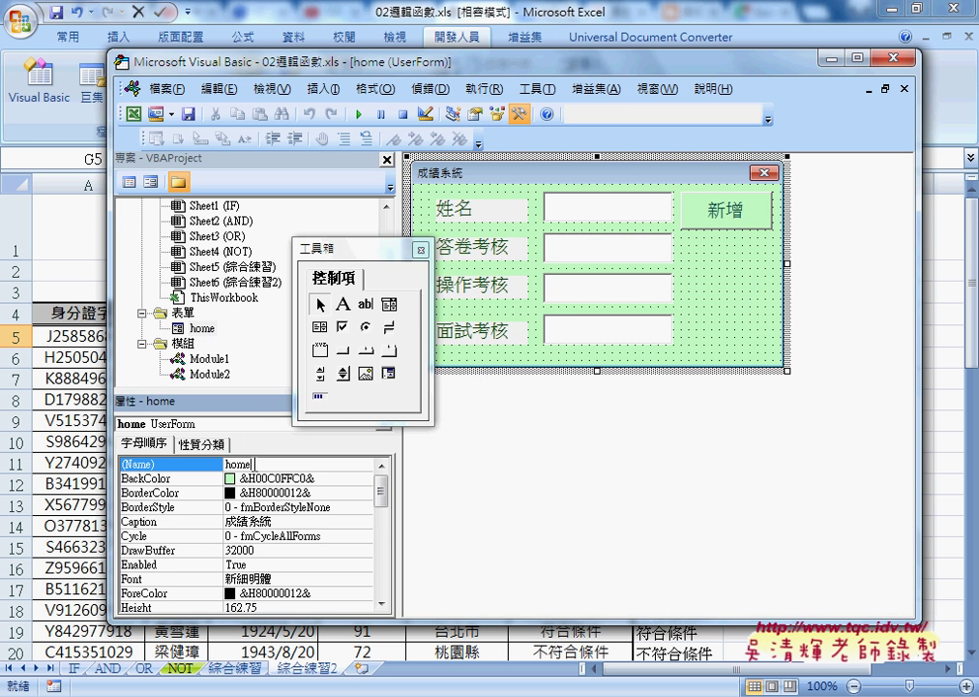
click(333, 465)
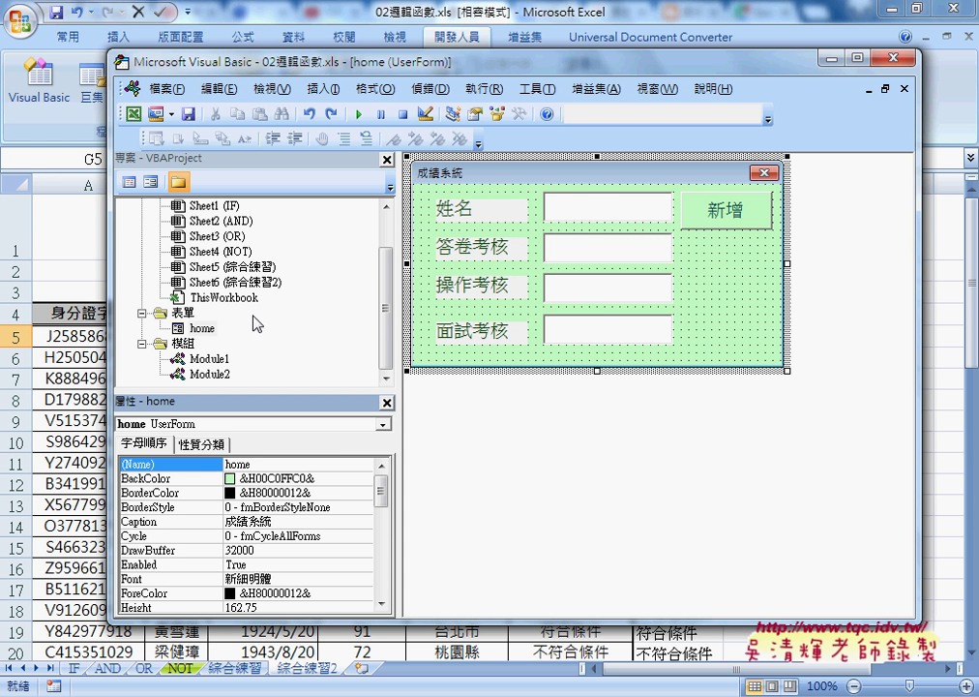
click(203, 329)
- Remove the old home UserForm from the VBA project without exporting it
right_click(204, 329)
click(269, 477)
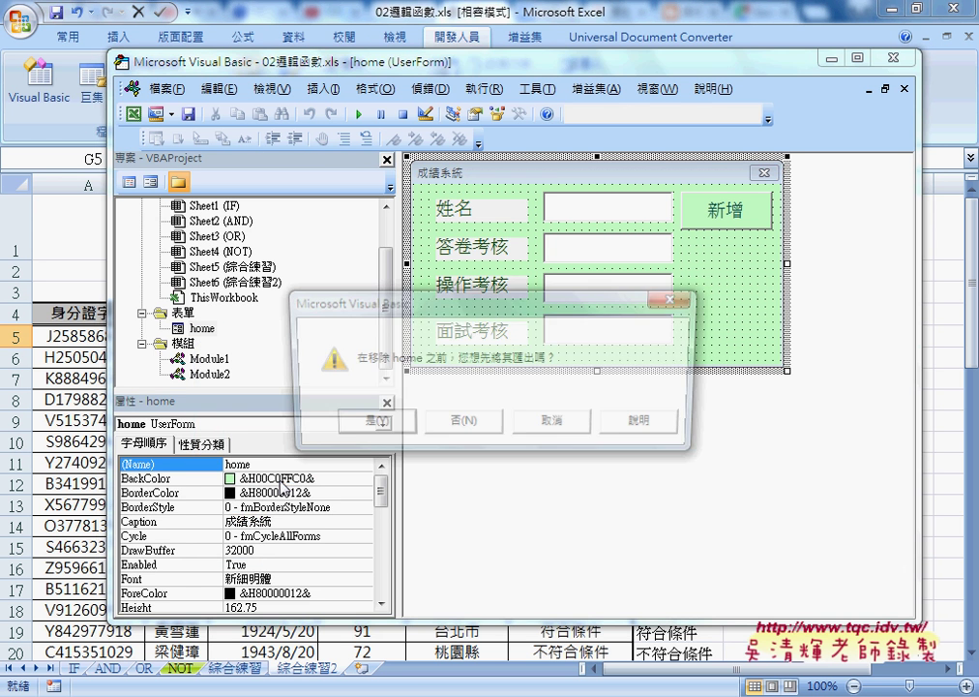
click(451, 428)
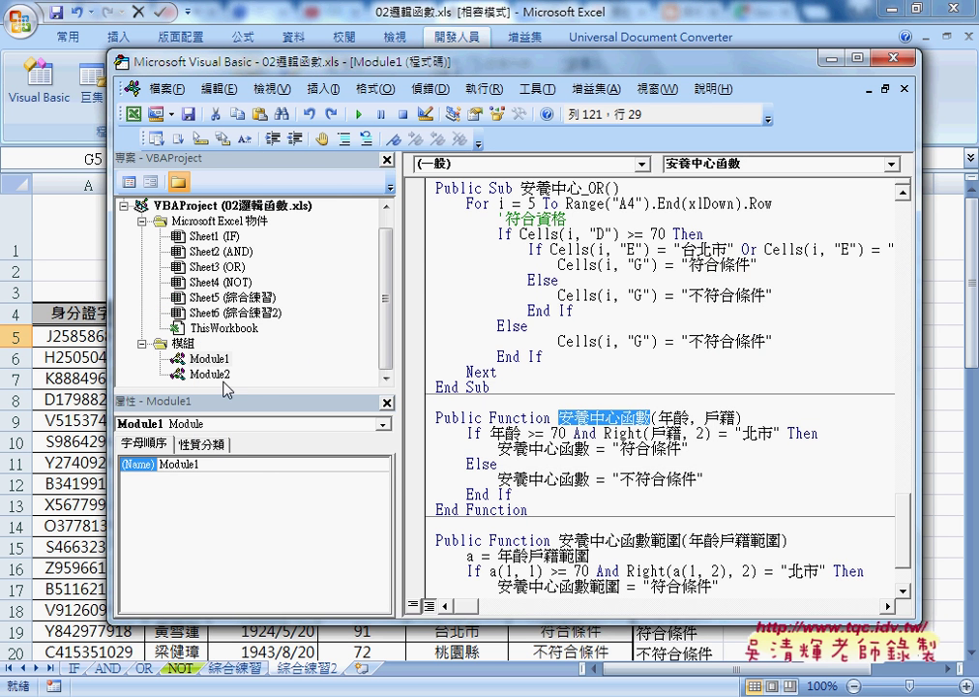
- Import home.frm into the project from the pasted Downloads folder path
click(217, 298)
right_click(217, 237)
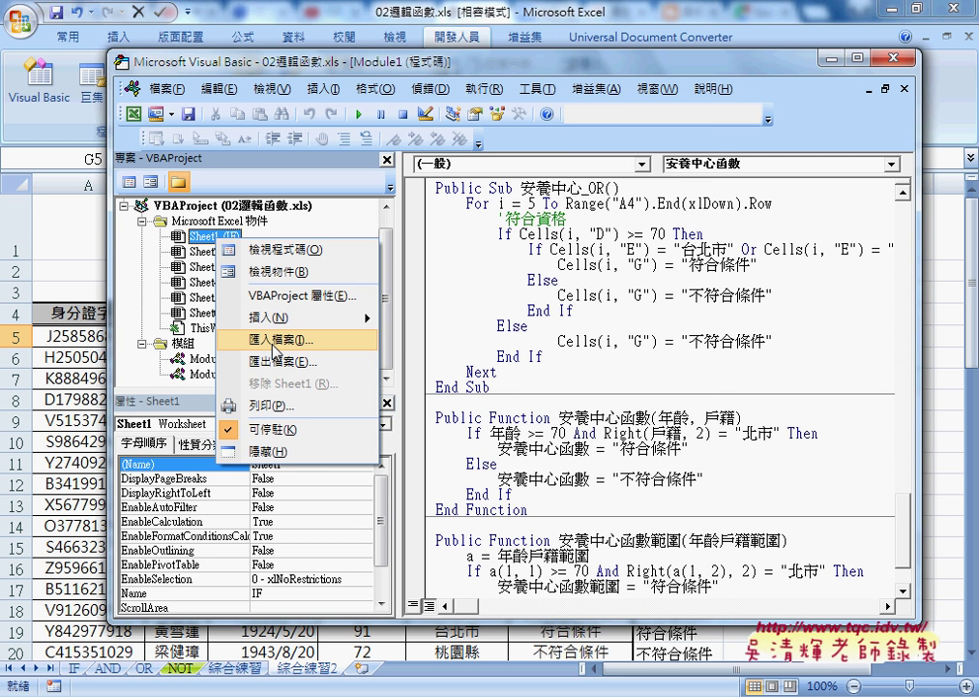
click(273, 344)
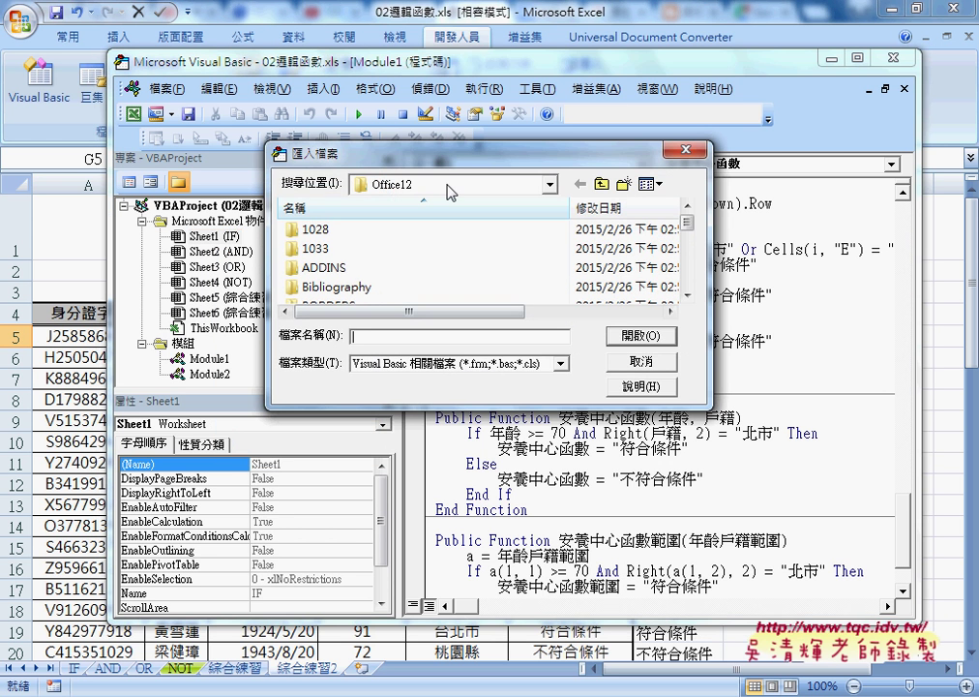
right_click(390, 339)
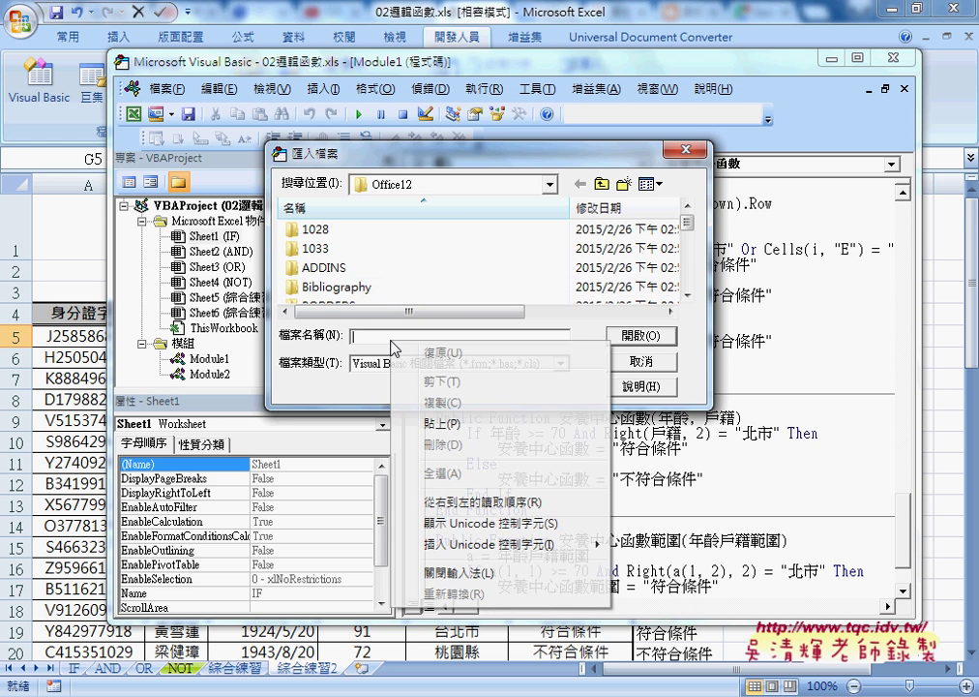
click(437, 424)
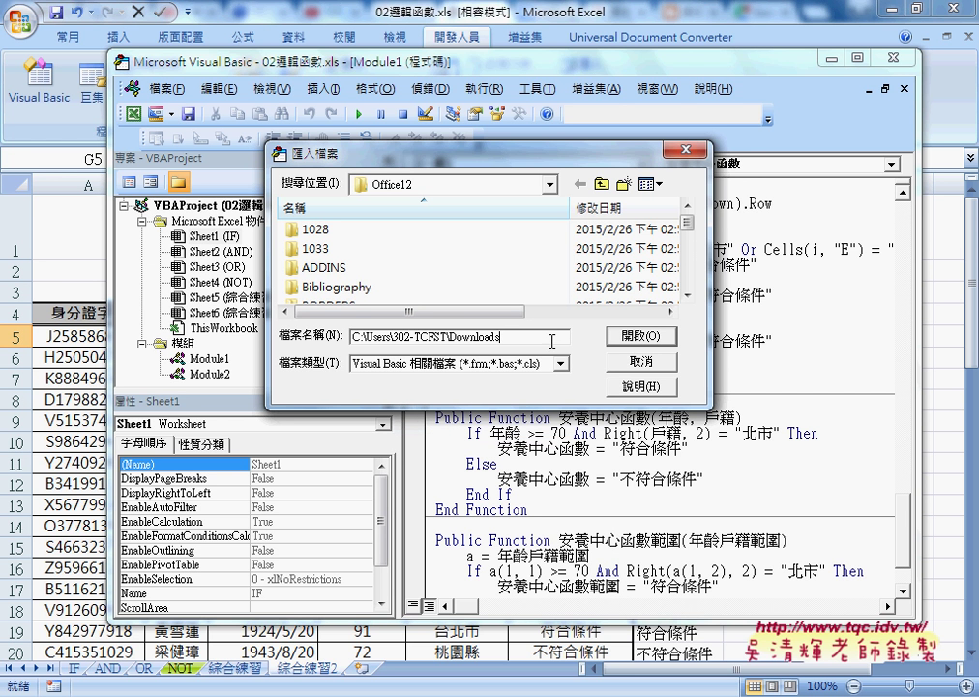
click(631, 341)
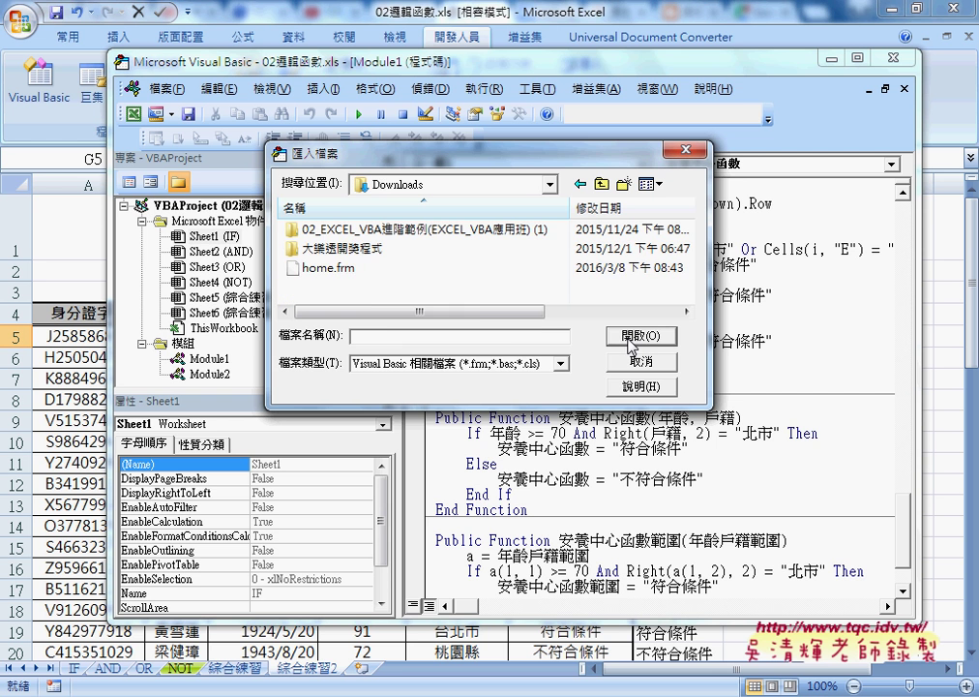
click(315, 274)
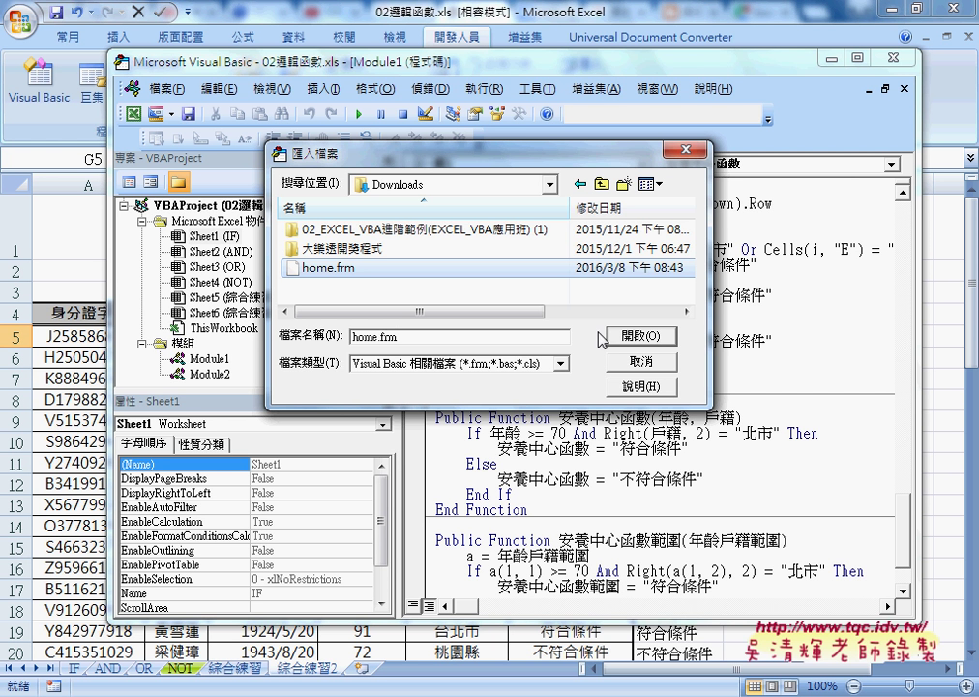
click(654, 338)
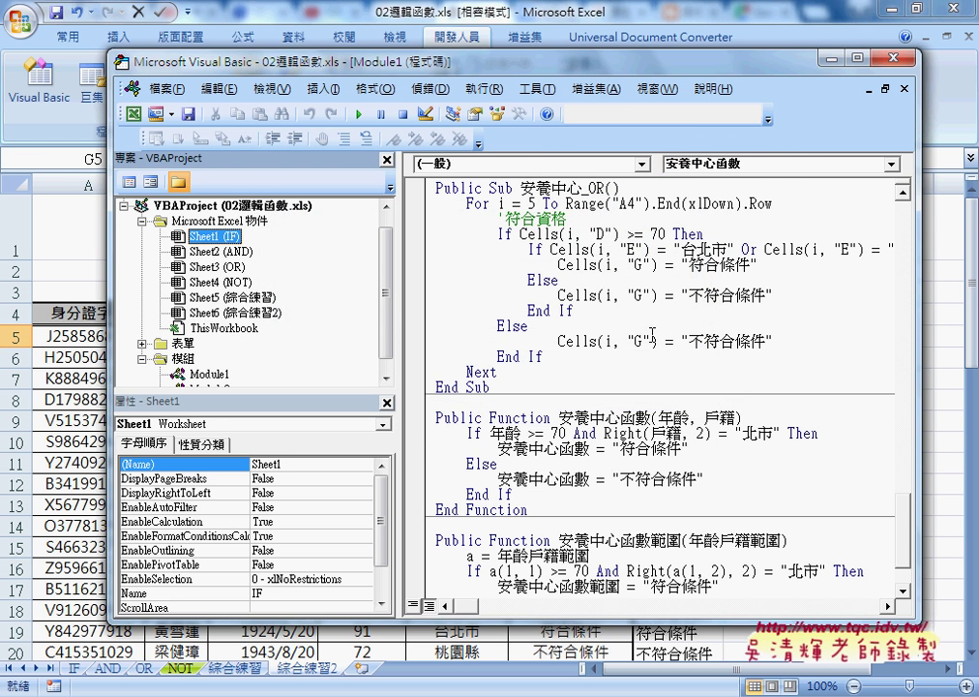
- Open the imported home form in the designer under 表單, moving the Toolbox aside
double_click(182, 343)
double_click(203, 359)
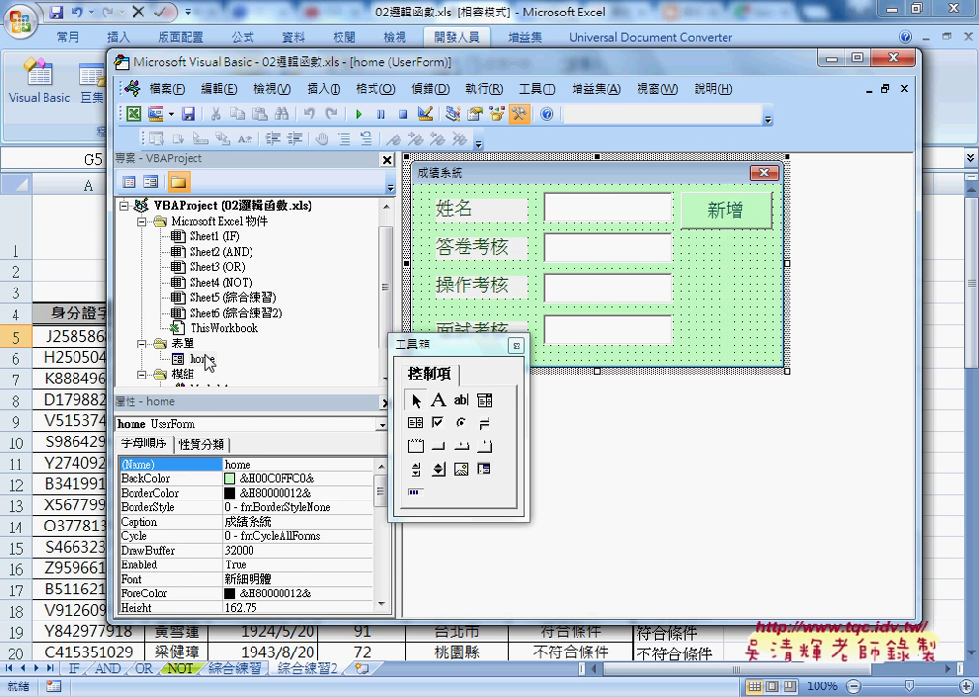
drag(461, 353, 666, 317)
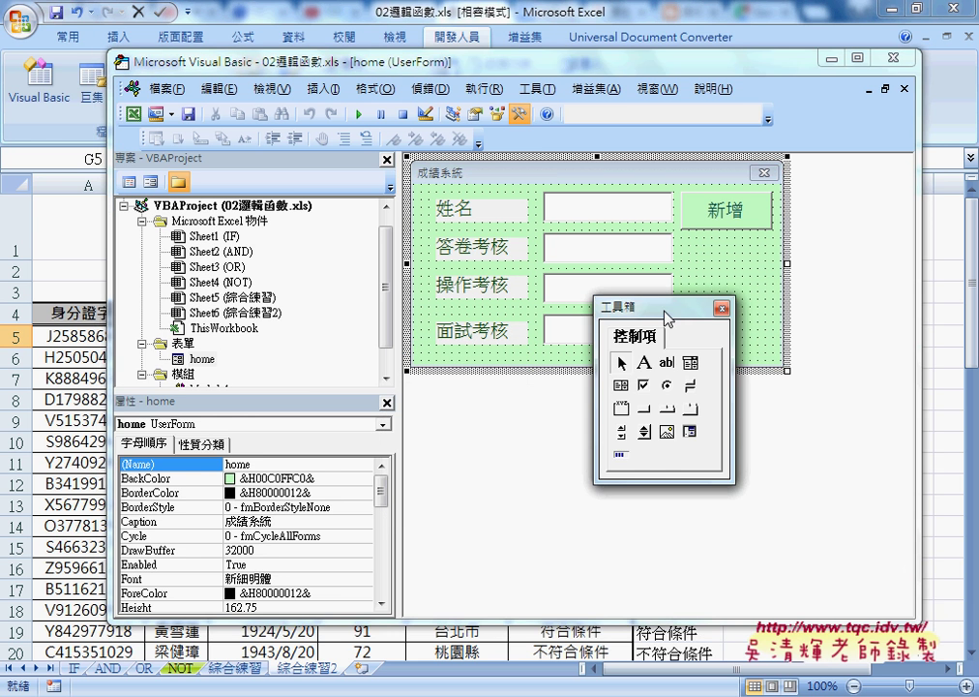
- Remove the home form from the project again, declining to export it
right_click(204, 358)
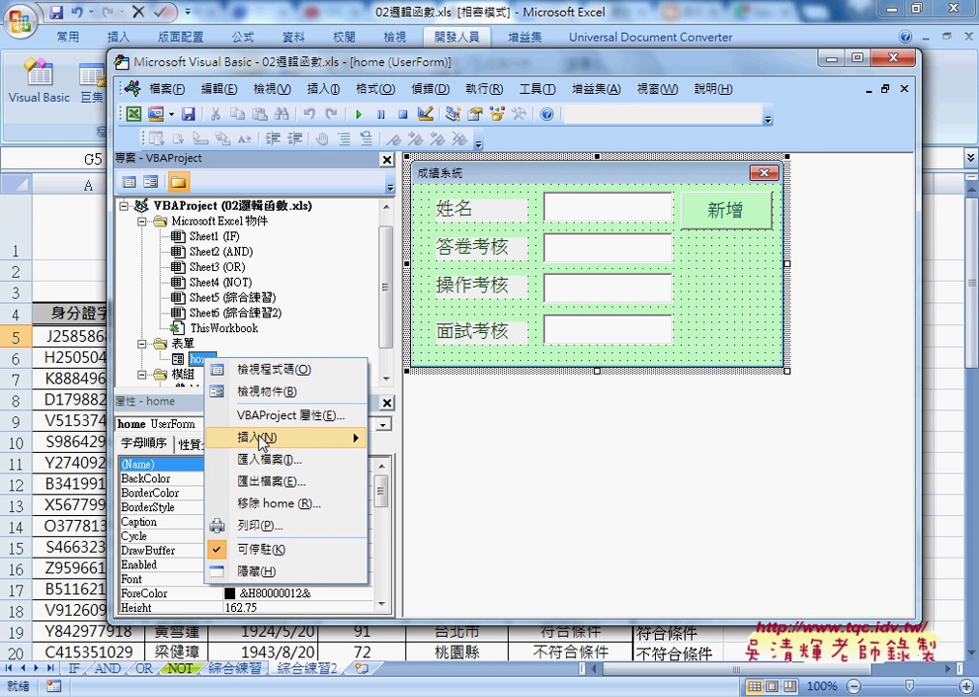
click(280, 503)
click(453, 425)
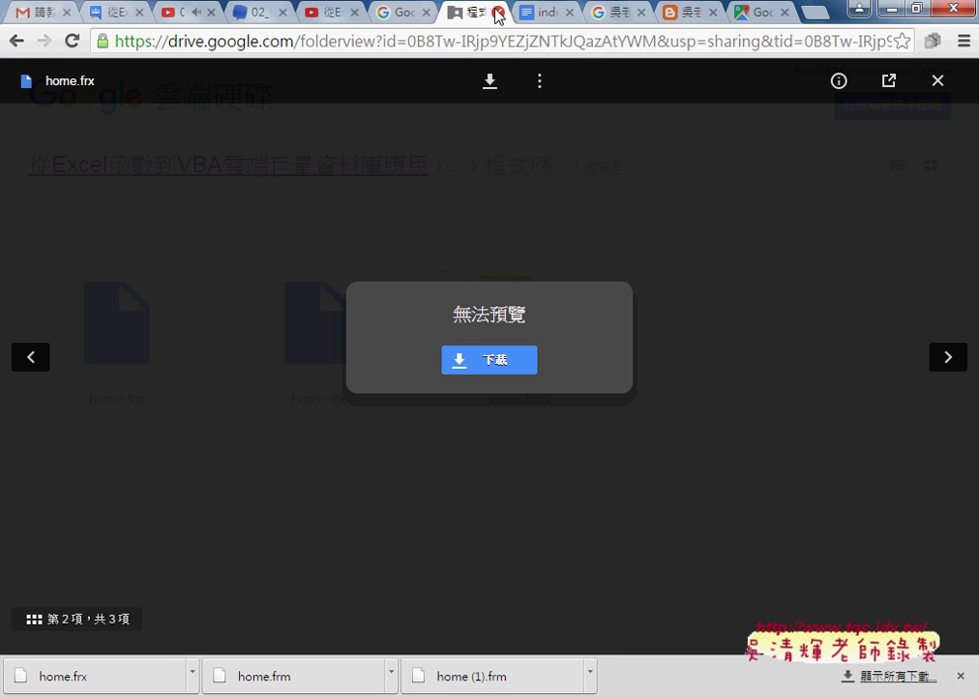
- Check the home2 reference screenshot, close the home.frx preview, and reopen the 程式碼 folder
click(537, 12)
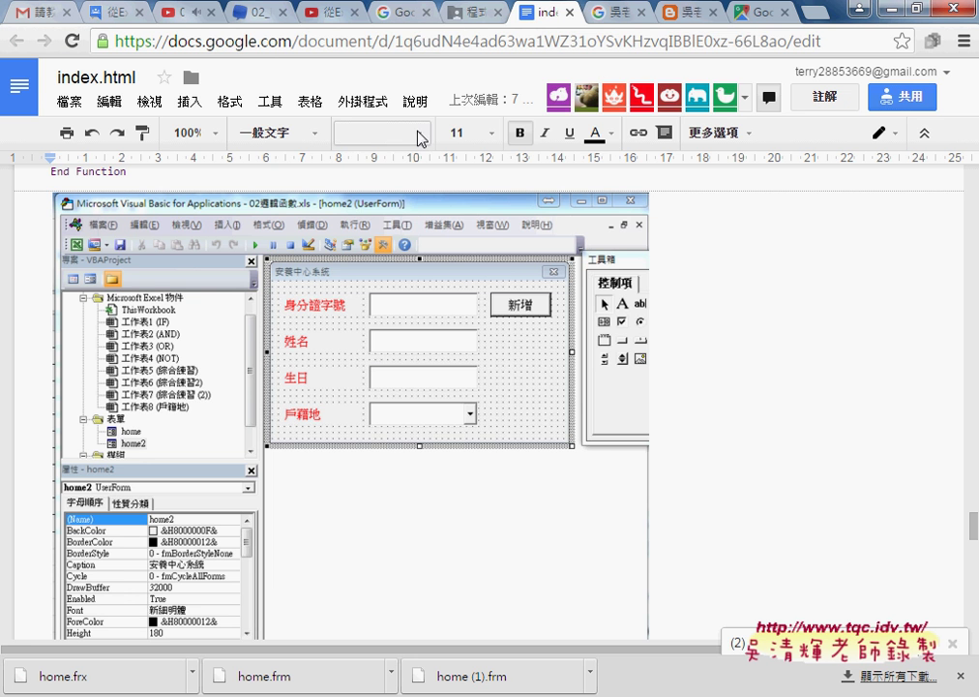
click(470, 12)
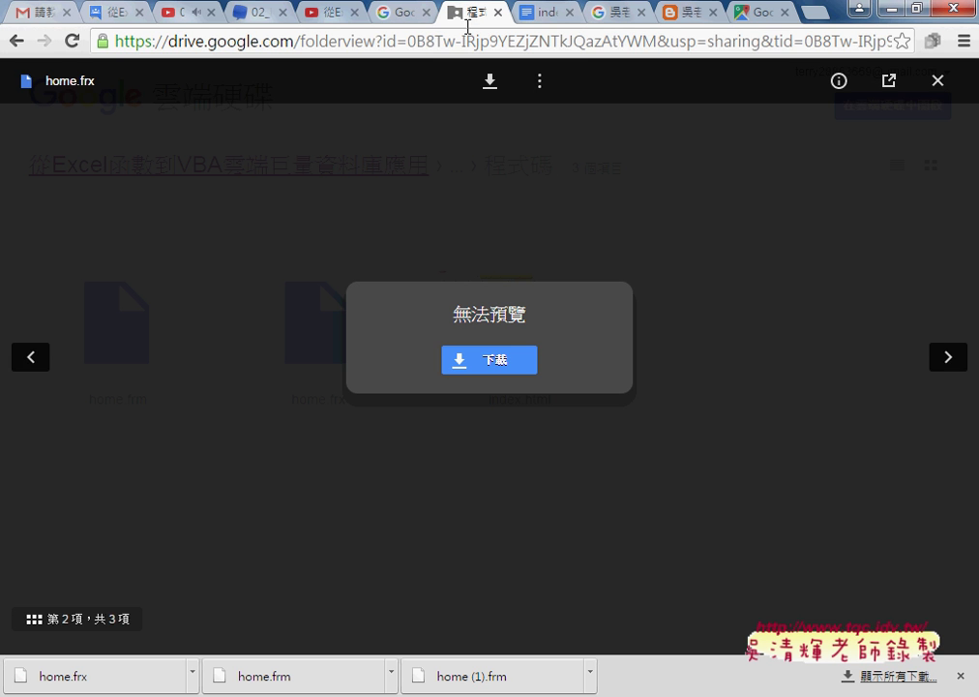
click(937, 82)
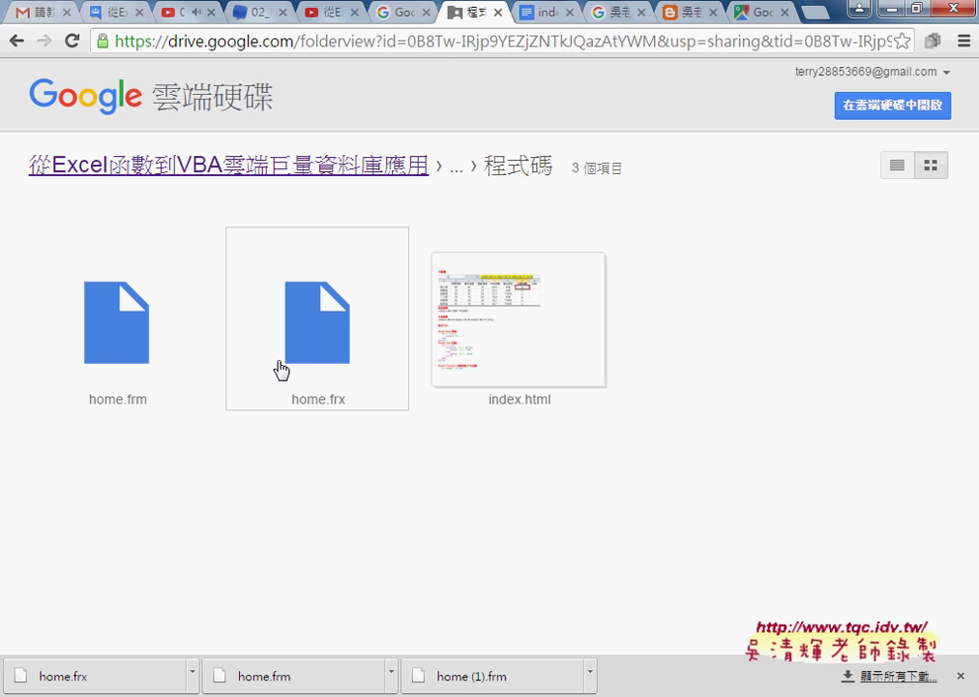
key(alt+Left)
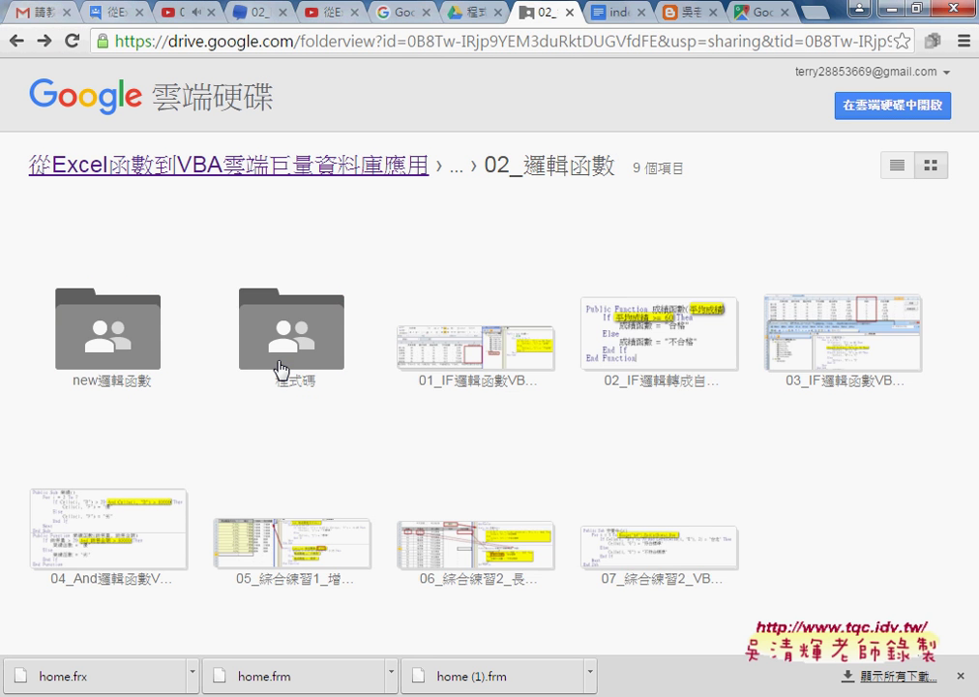
click(278, 367)
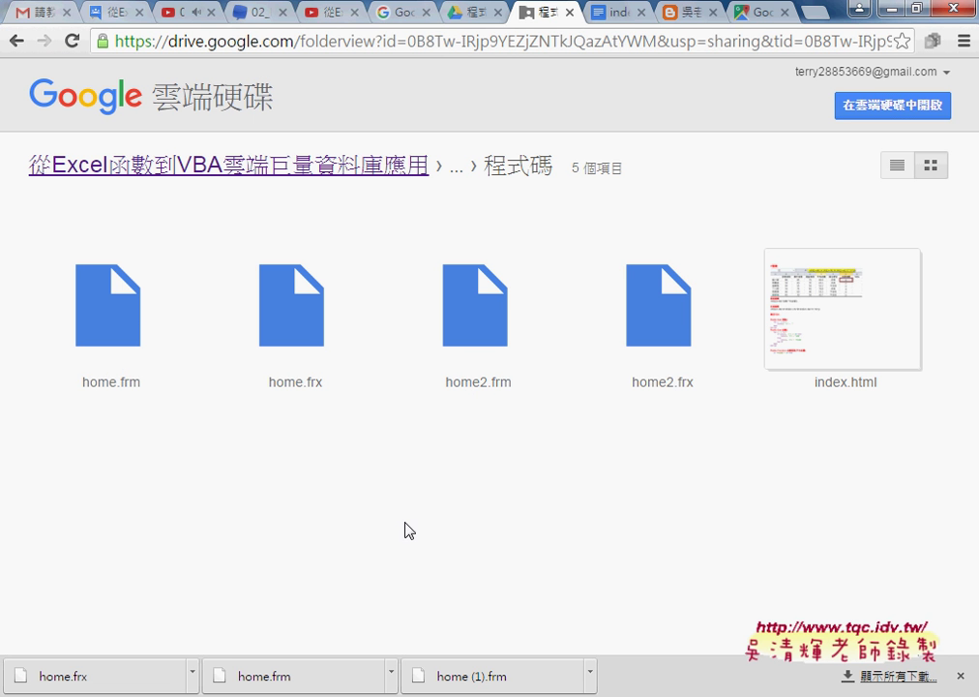
mouse_move(380, 689)
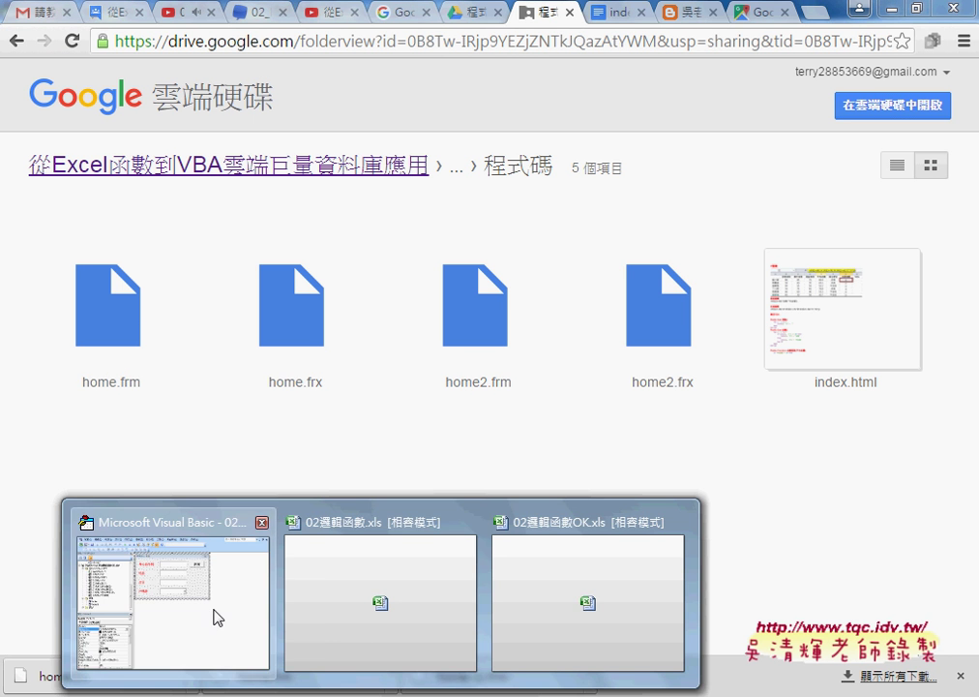
click(217, 616)
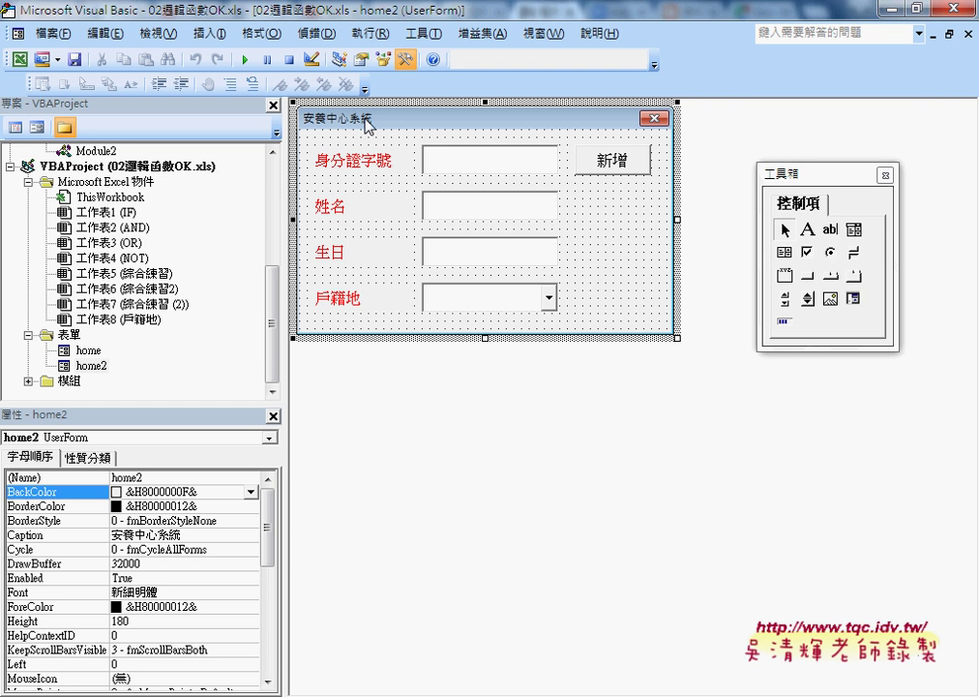
click(93, 366)
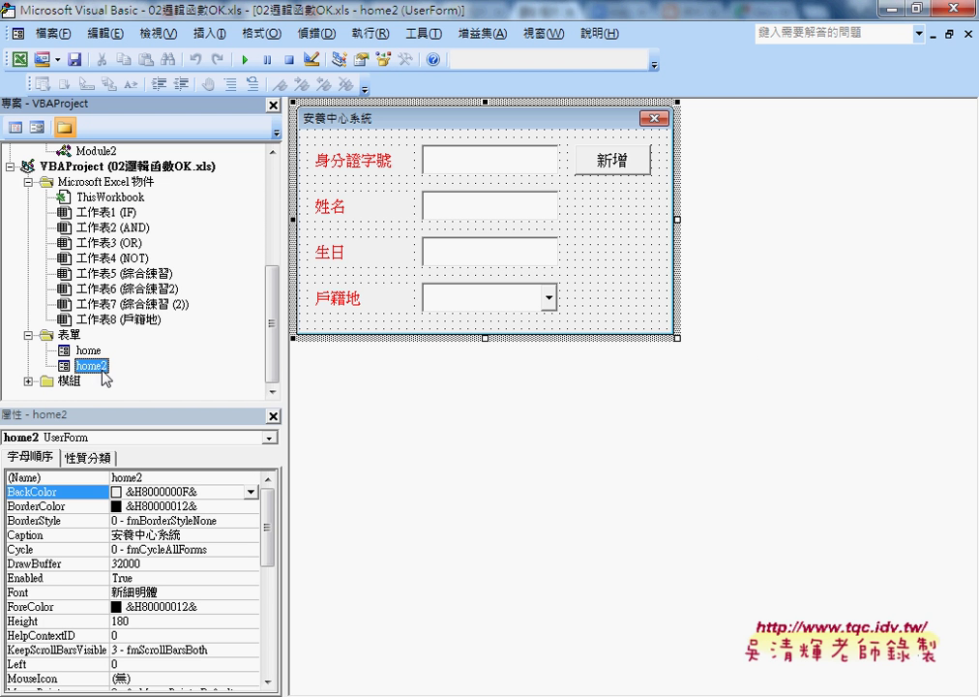
key(alt+Tab)
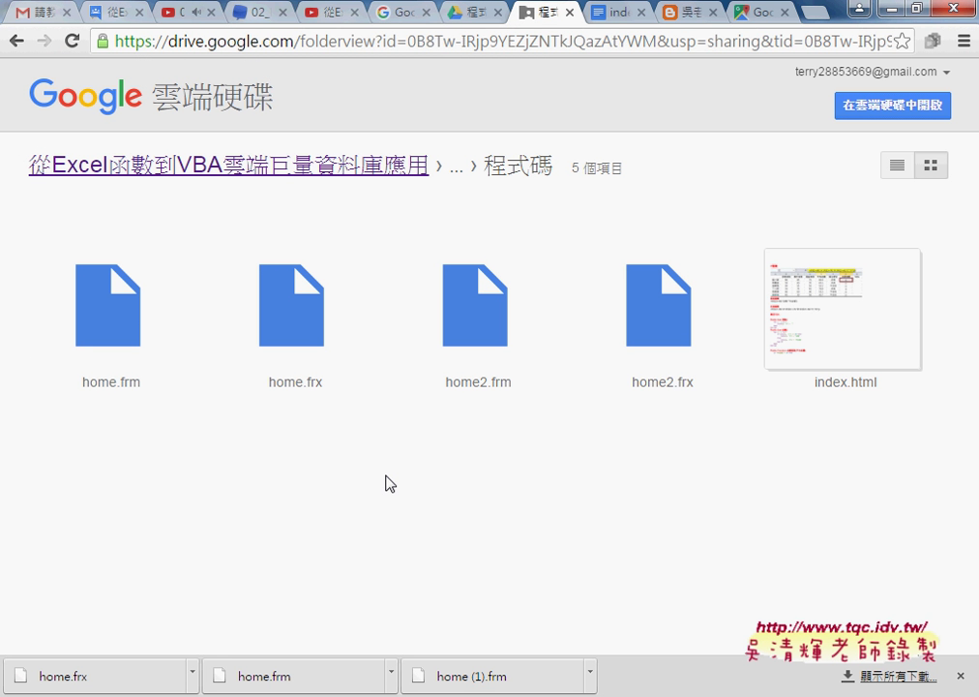
- Download home2.frm and home2.frx from the Google Drive 程式碼 folder
double_click(477, 345)
click(490, 83)
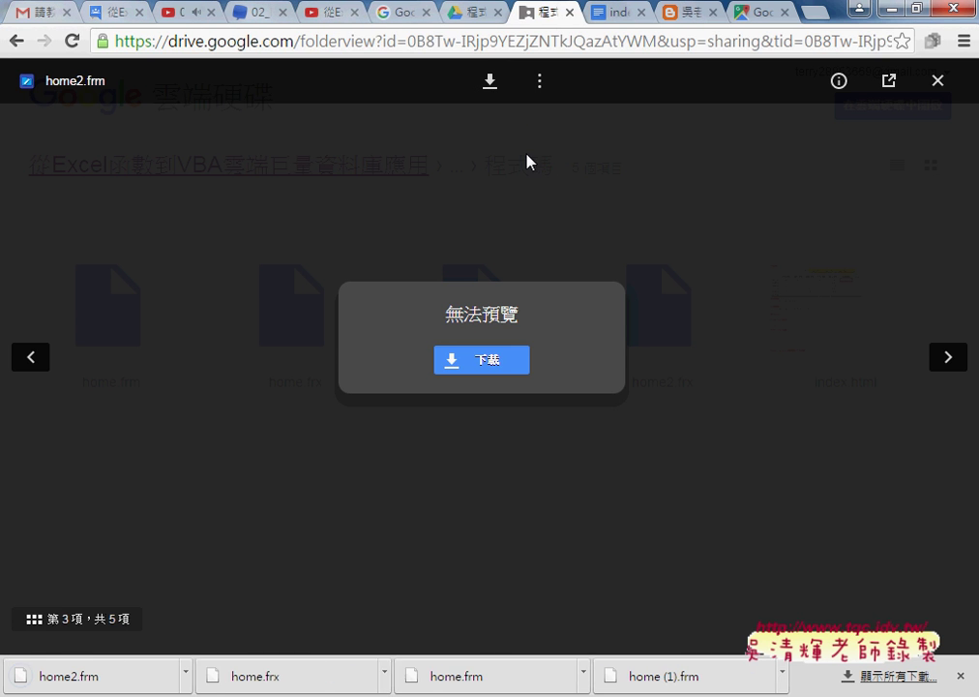
click(938, 81)
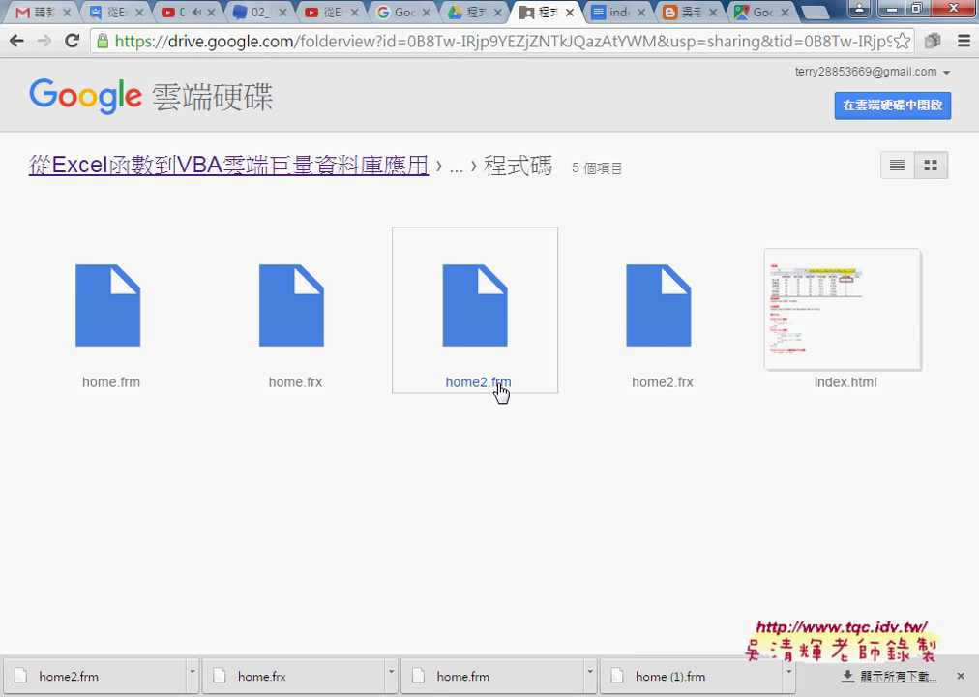
click(671, 334)
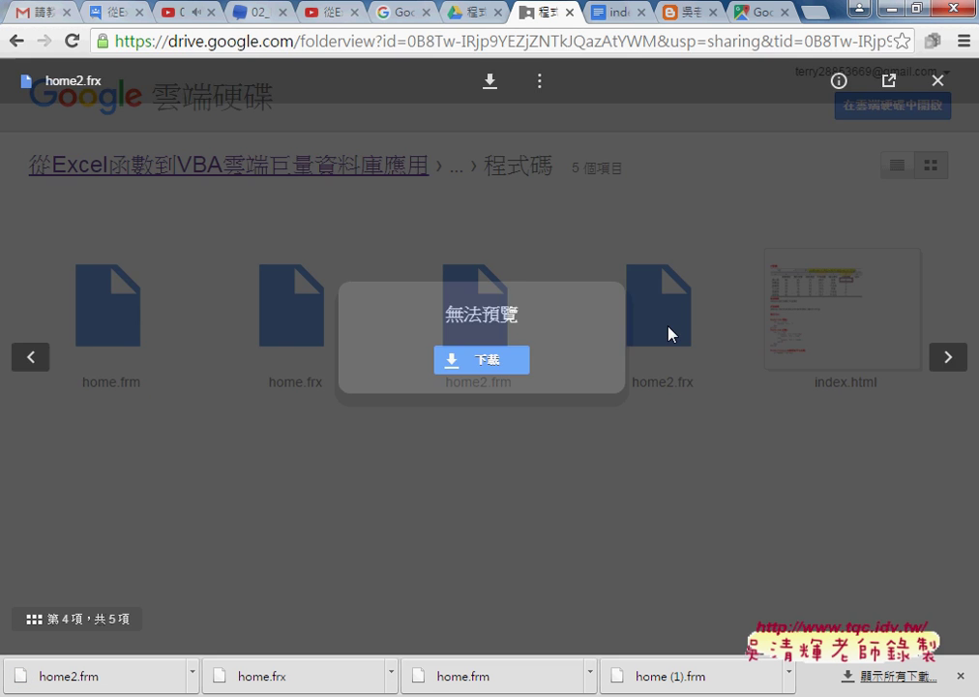
click(490, 82)
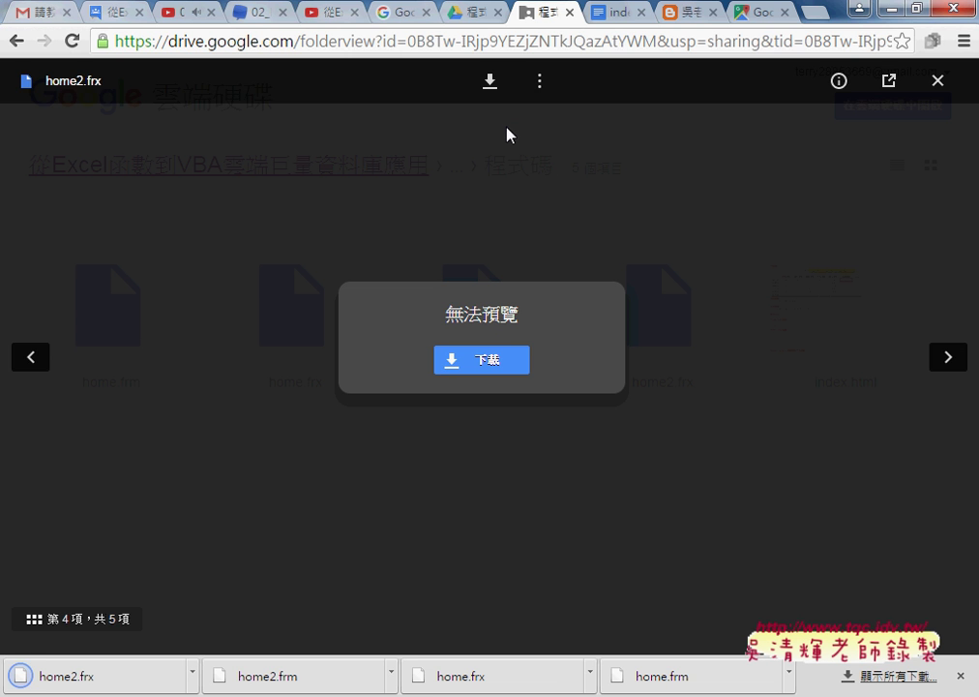
- Show the downloaded file in Explorer and copy the Downloads folder path from the address bar
click(390, 675)
click(431, 611)
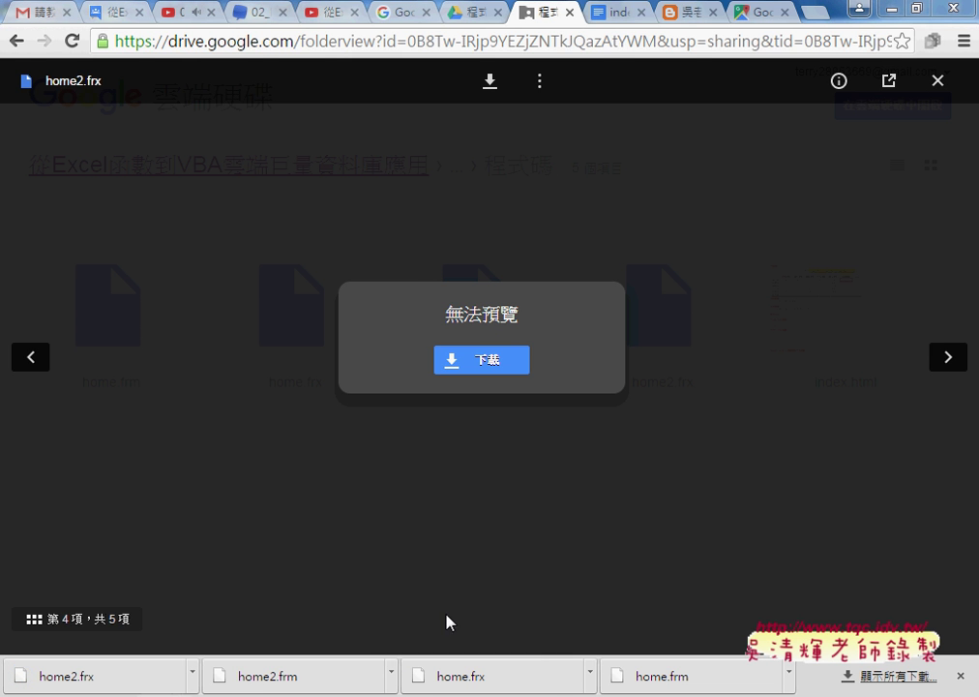
right_click(459, 118)
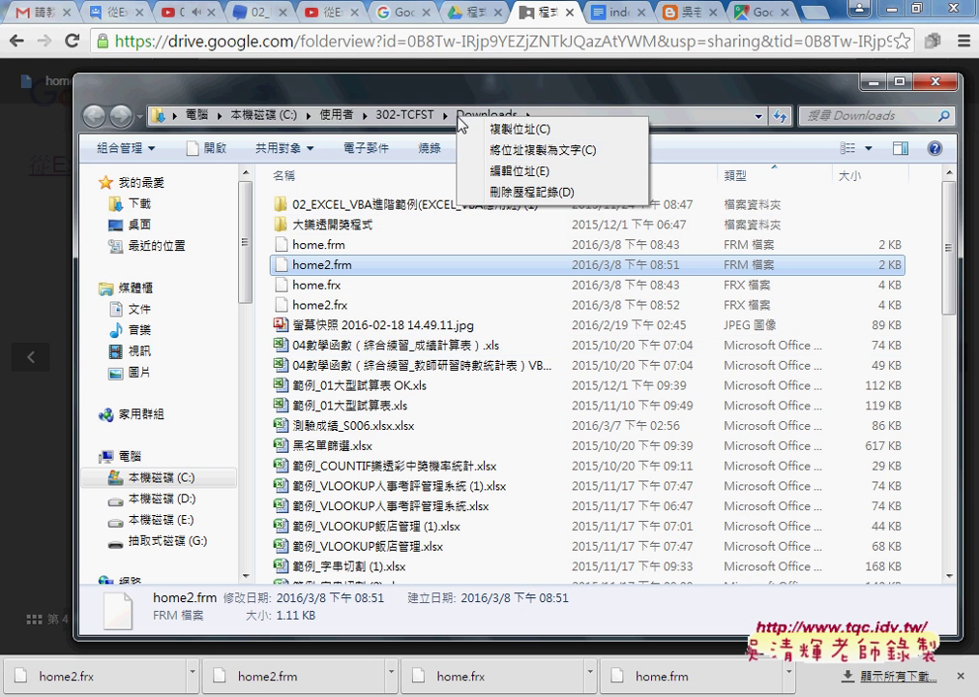
click(501, 172)
right_click(309, 116)
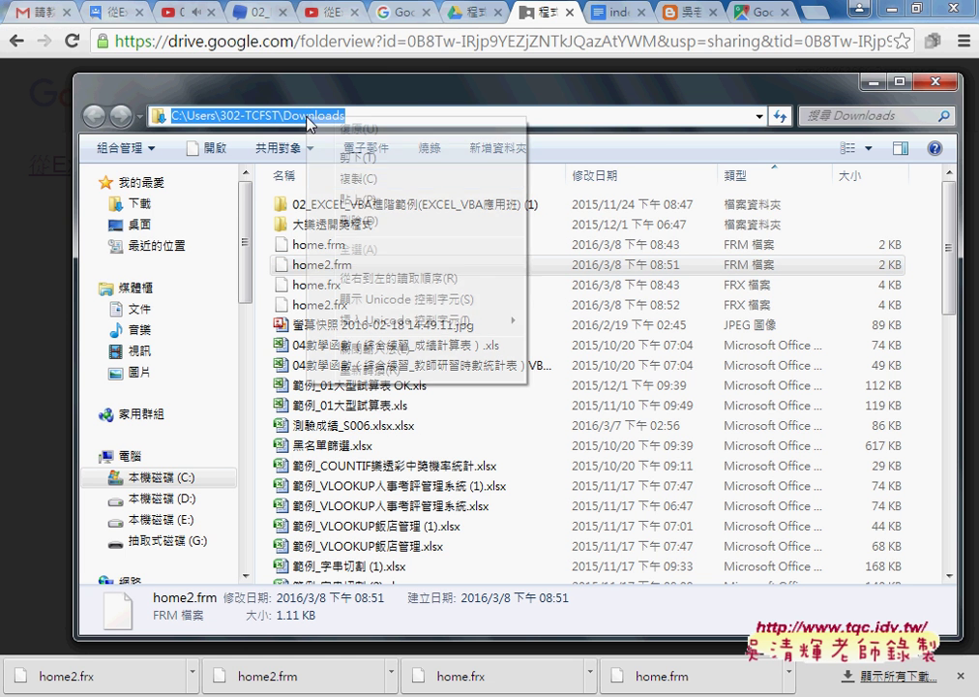
click(358, 179)
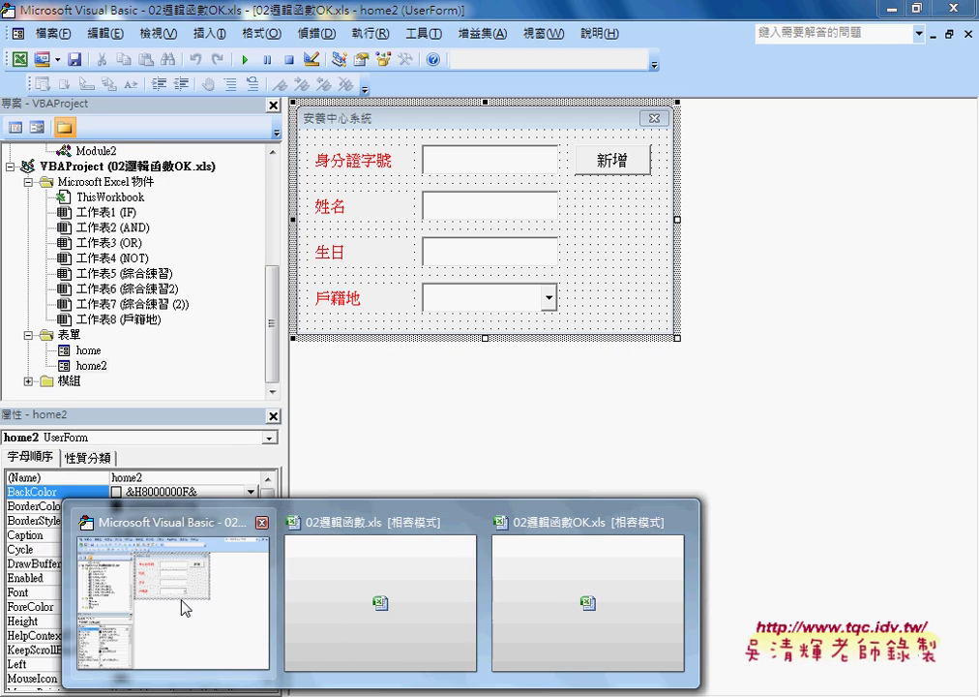
- In the VBA editor, browse the import dialog to Downloads, select home2.frm, then cancel
click(182, 607)
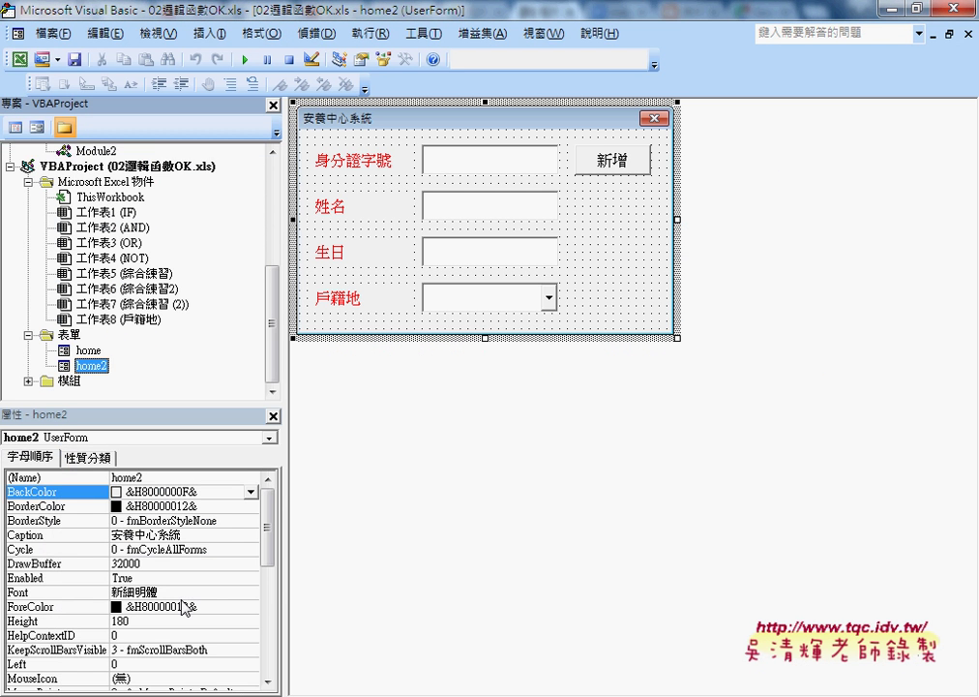
click(155, 169)
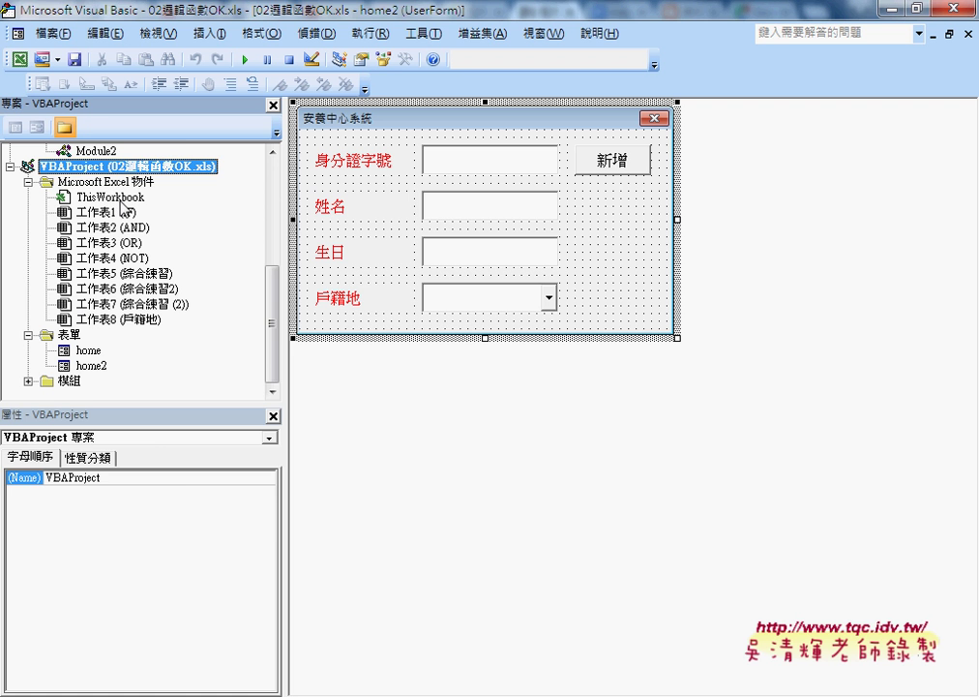
right_click(108, 245)
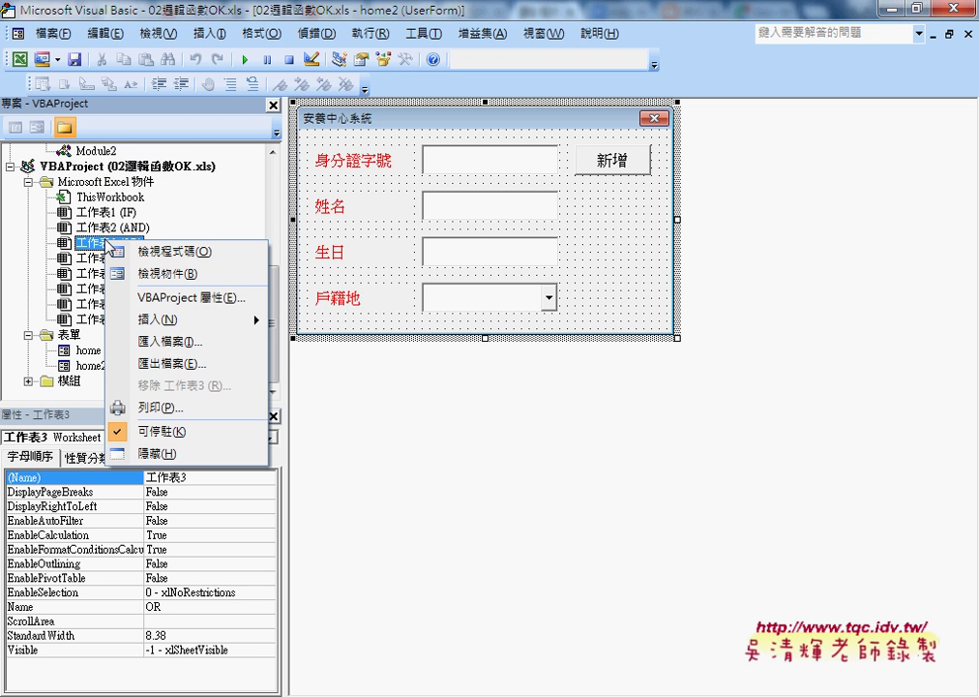
click(172, 342)
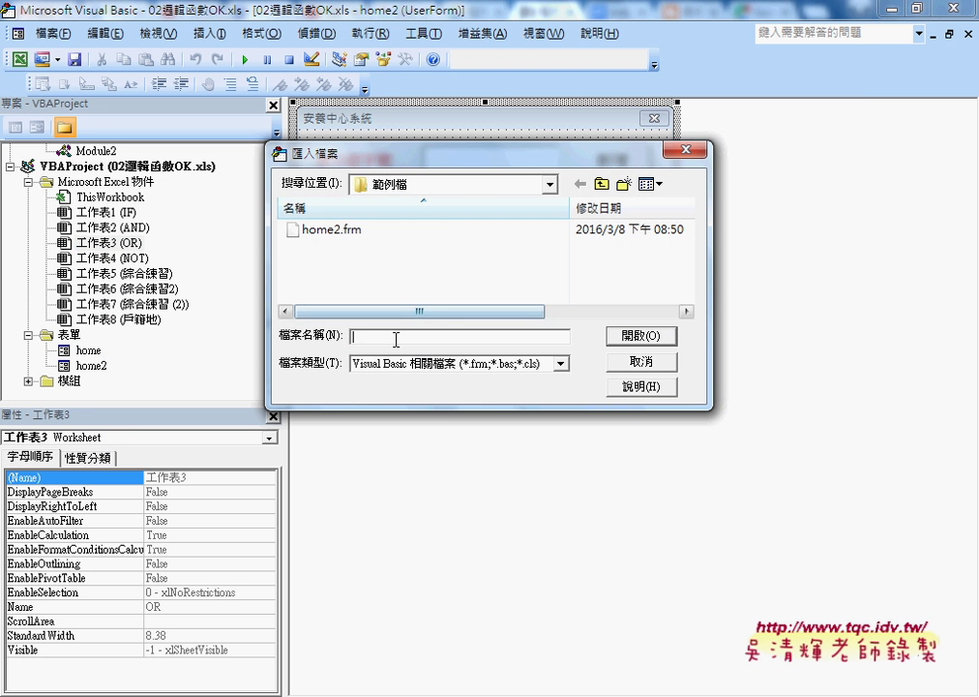
right_click(396, 340)
click(456, 425)
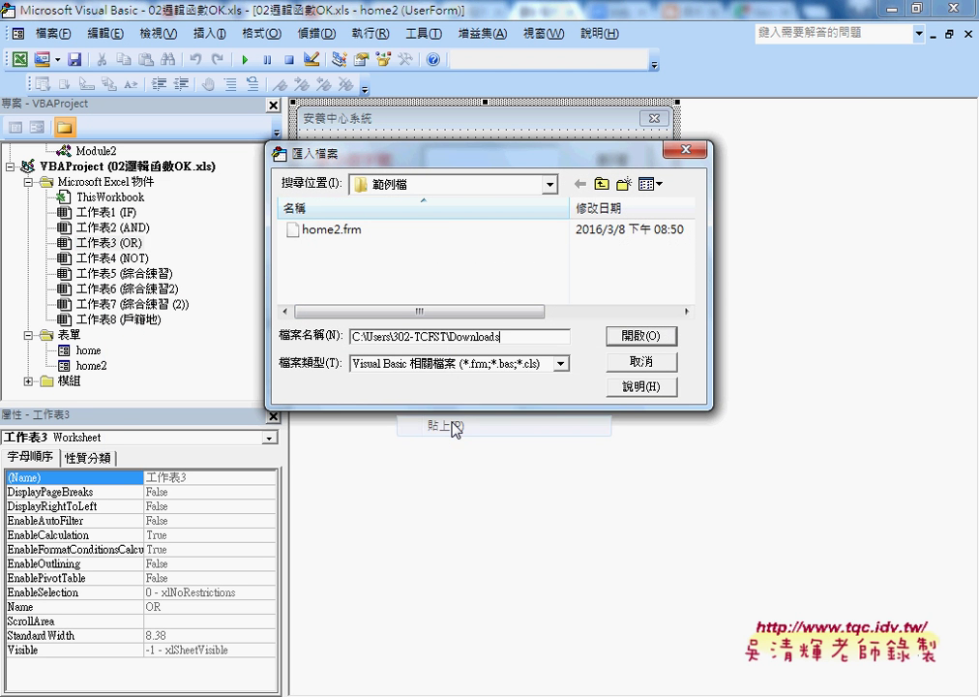
click(667, 335)
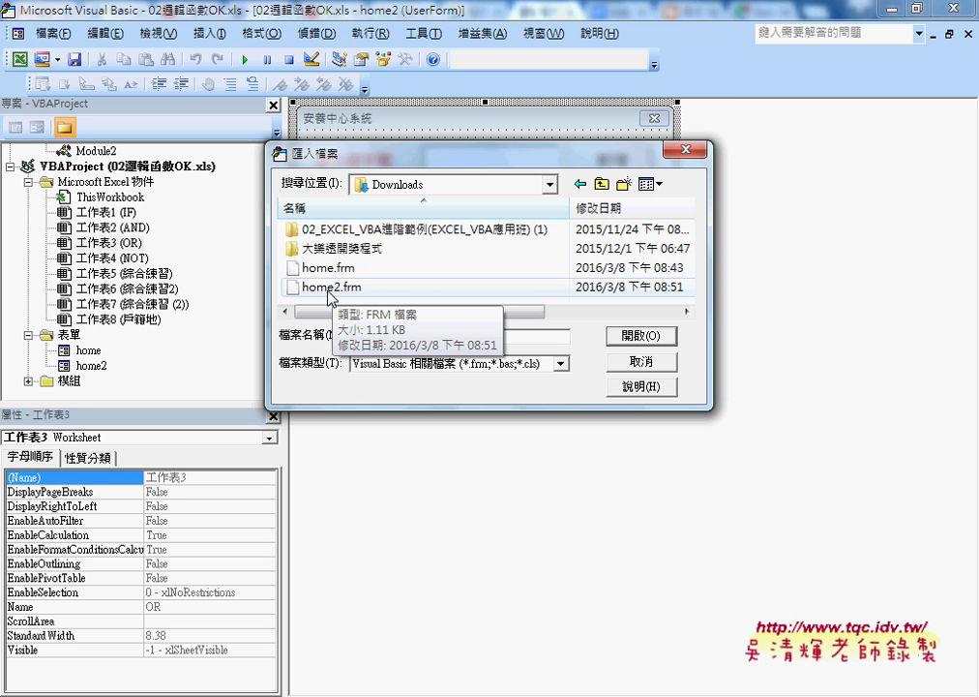
click(330, 290)
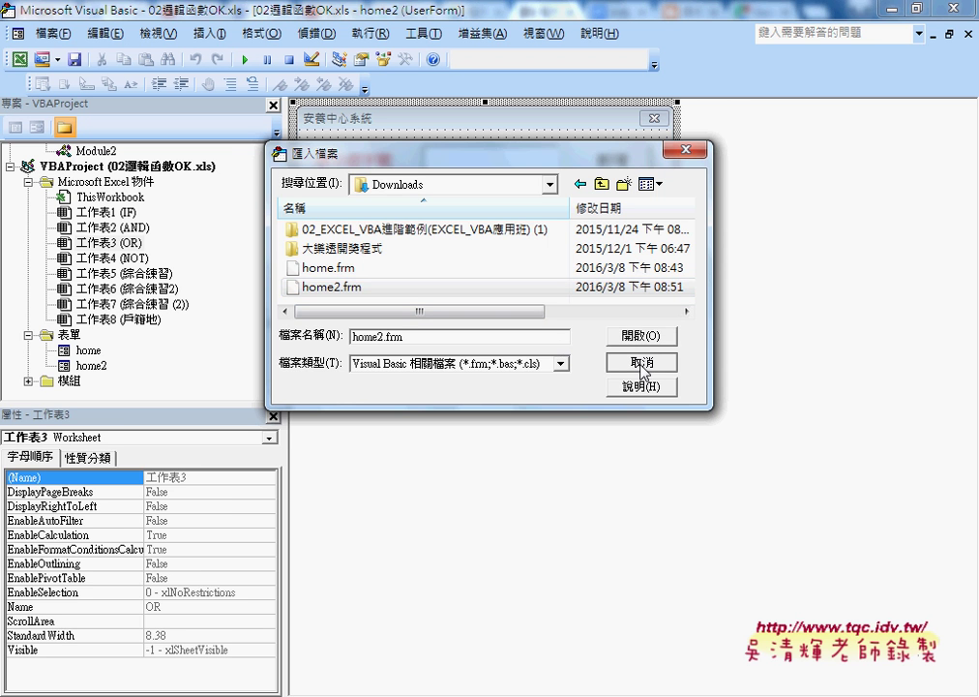
click(636, 364)
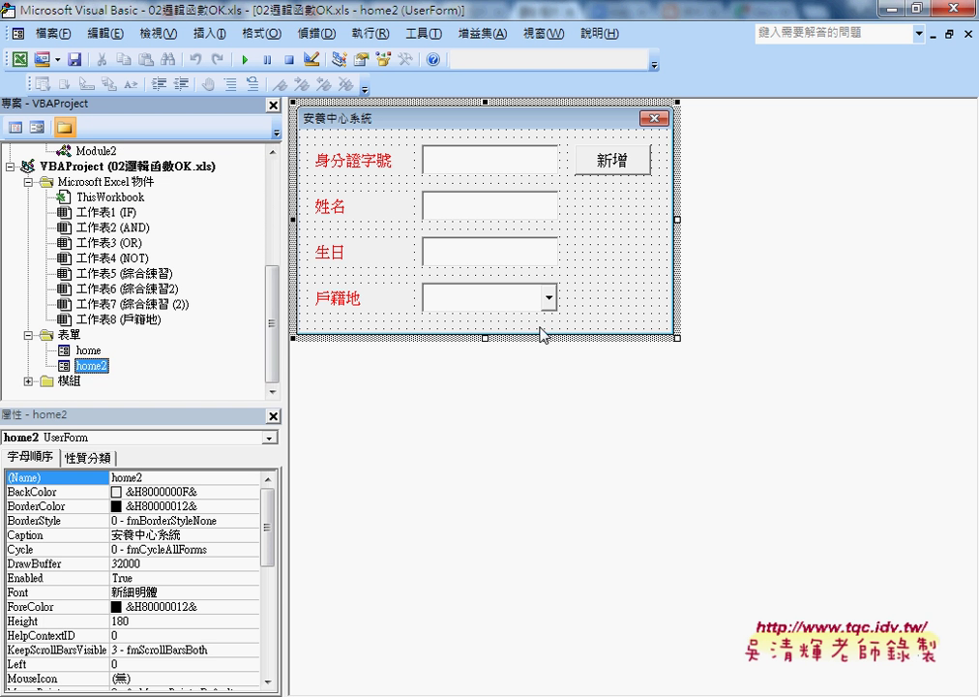
click(510, 299)
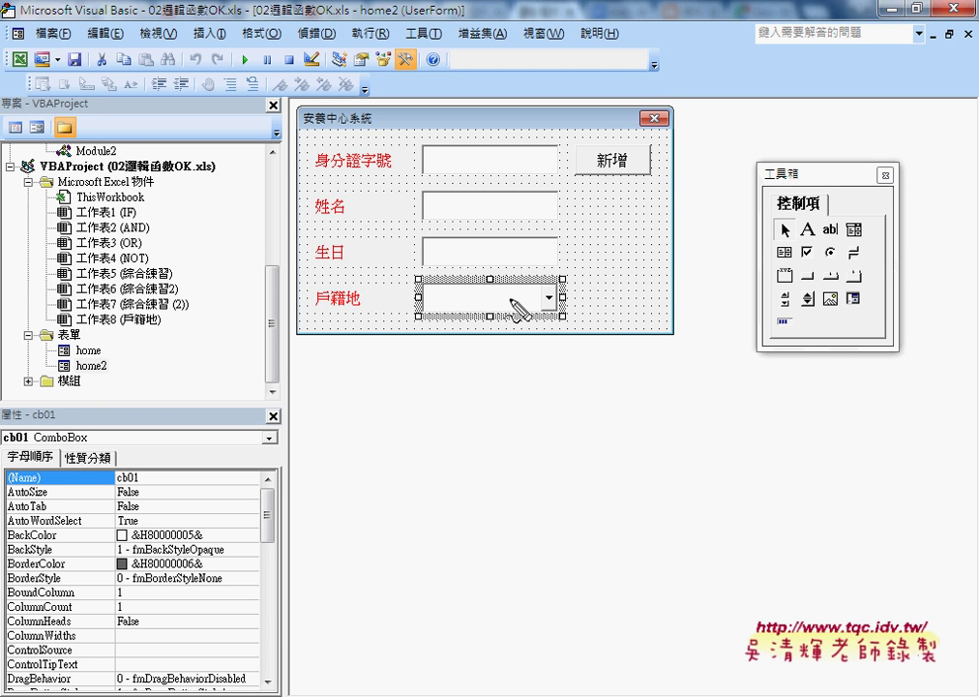
mouse_move(503, 324)
mouse_down()
mouse_move(438, 302)
mouse_move(547, 328)
mouse_move(533, 336)
mouse_up()
key(Escape)
click(245, 59)
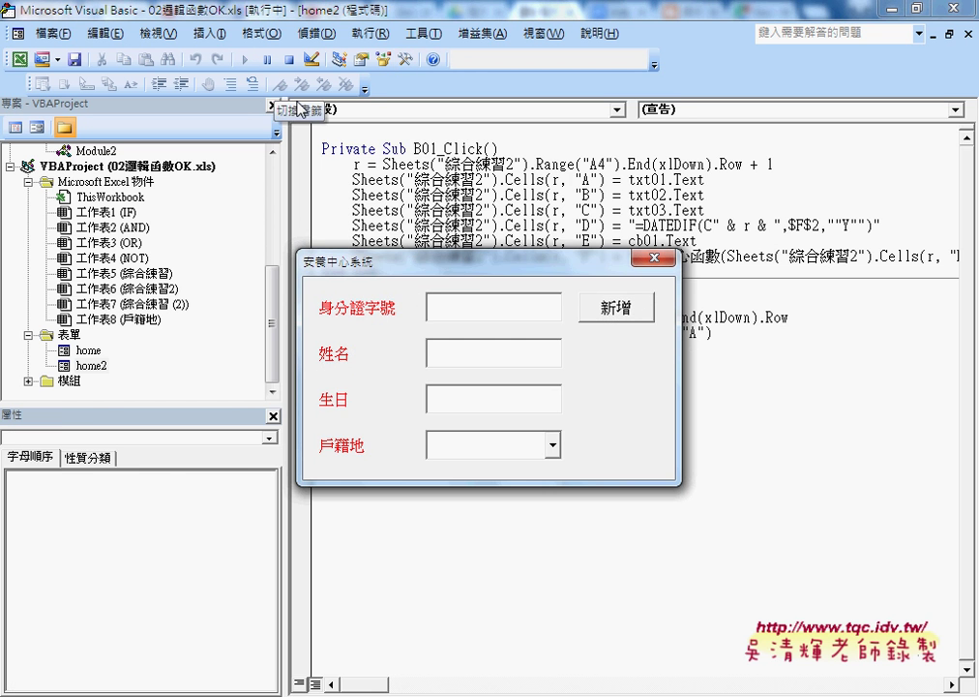
click(553, 446)
drag(555, 475, 555, 545)
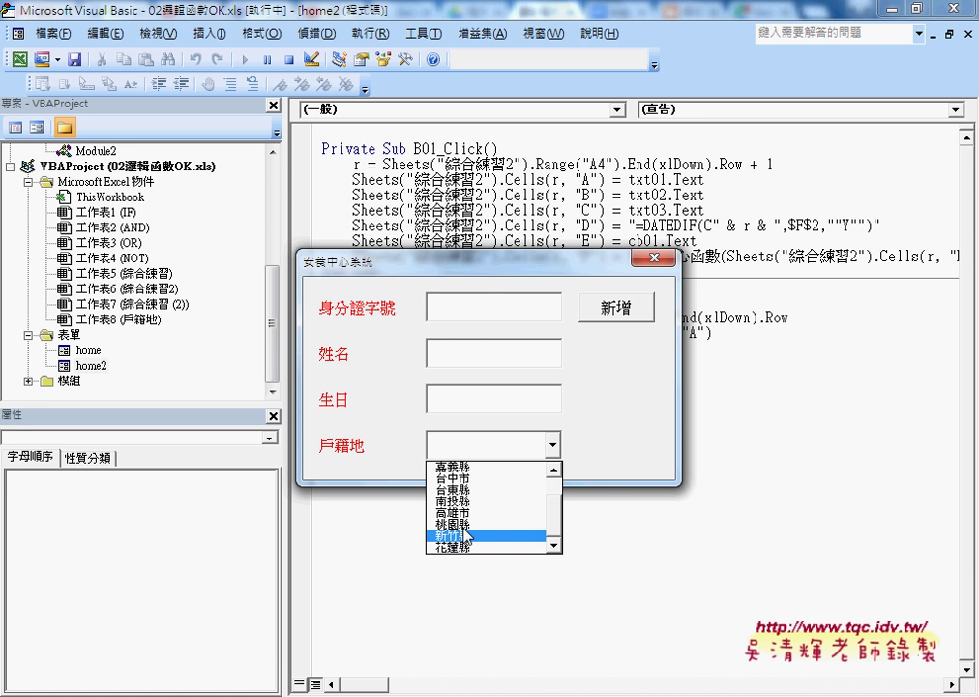
click(616, 471)
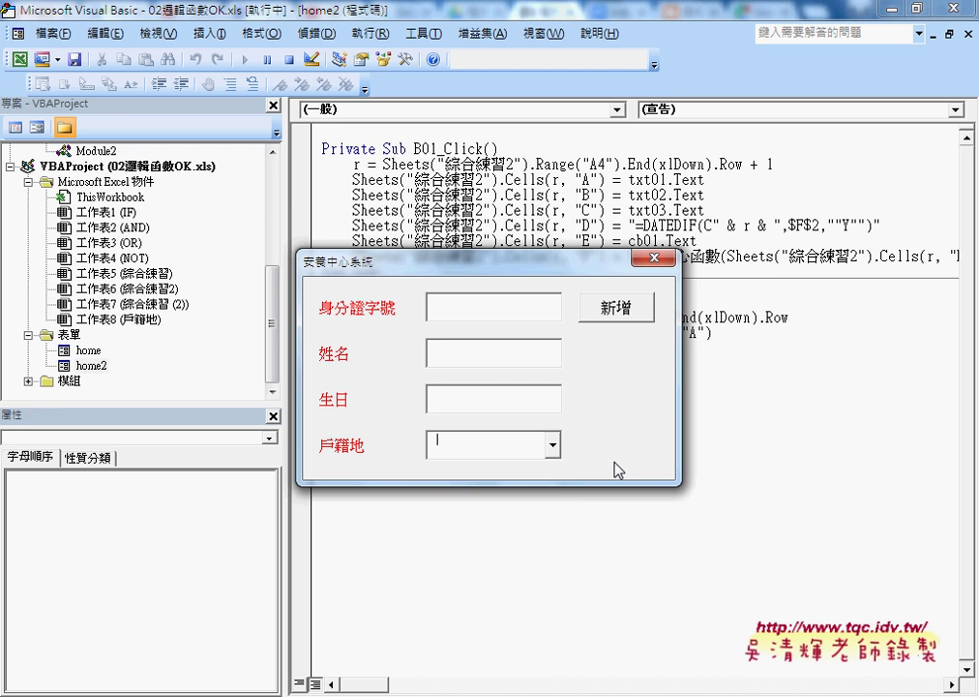
click(655, 257)
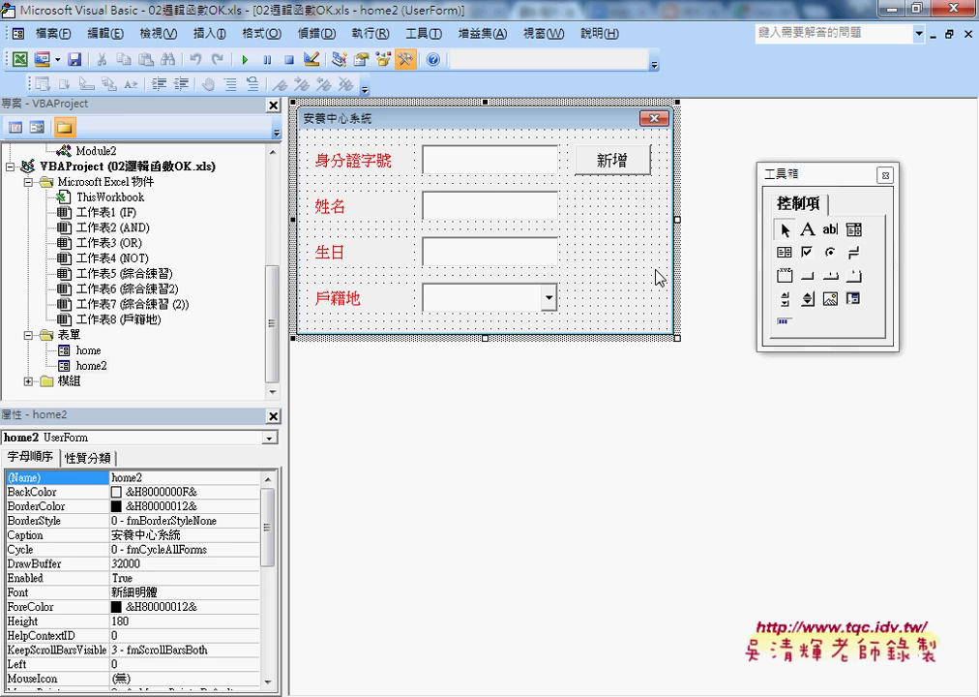
- Minimize the VBA editor and browser to bring 02邏輯函數OK.xls to the front
click(894, 9)
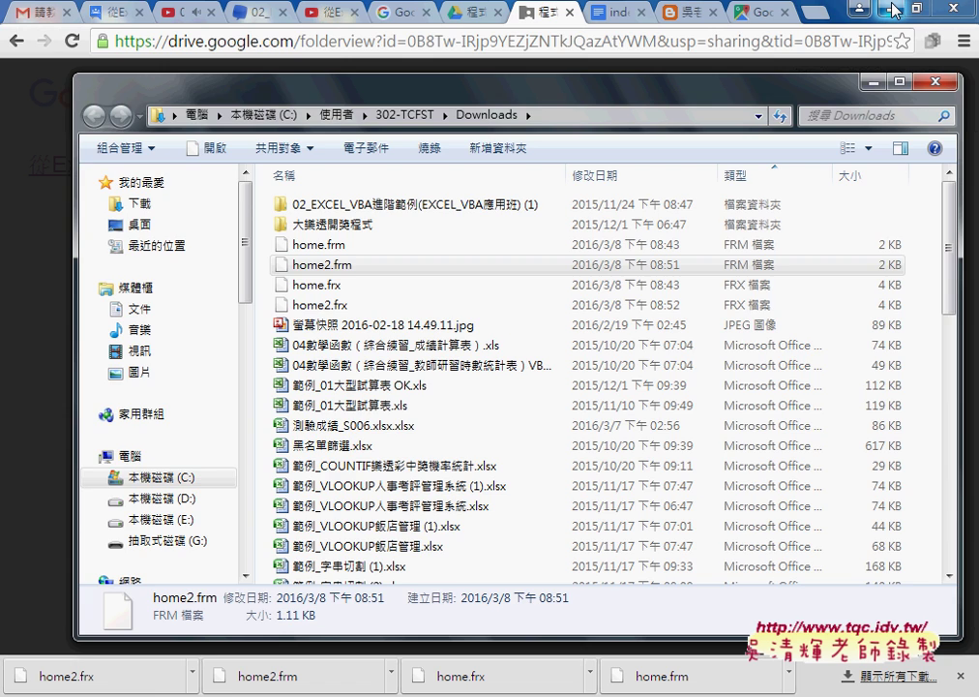
click(893, 9)
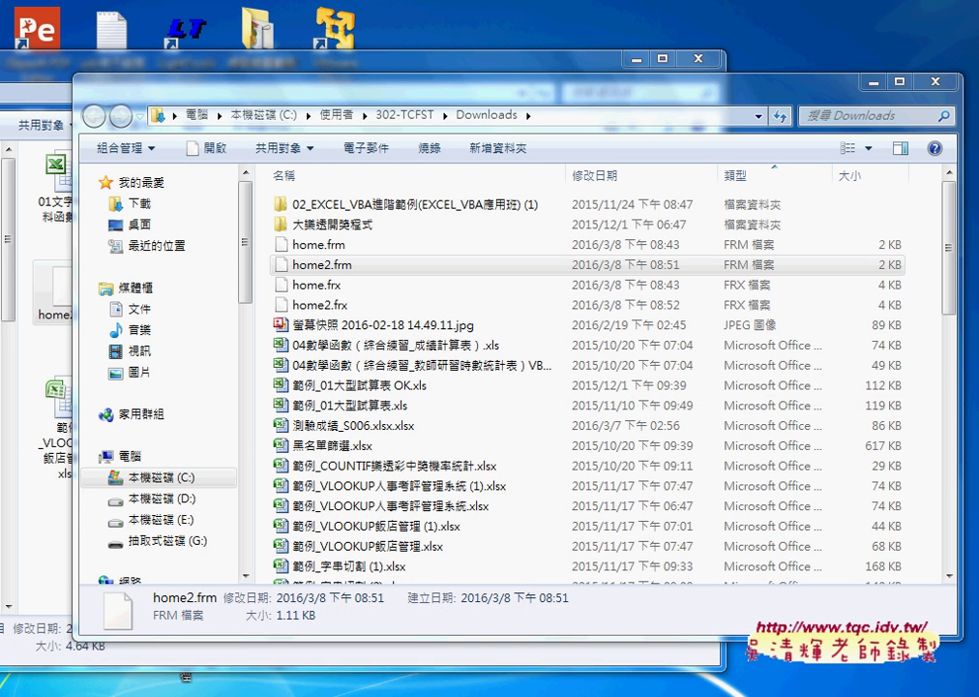
mouse_move(185, 676)
click(586, 605)
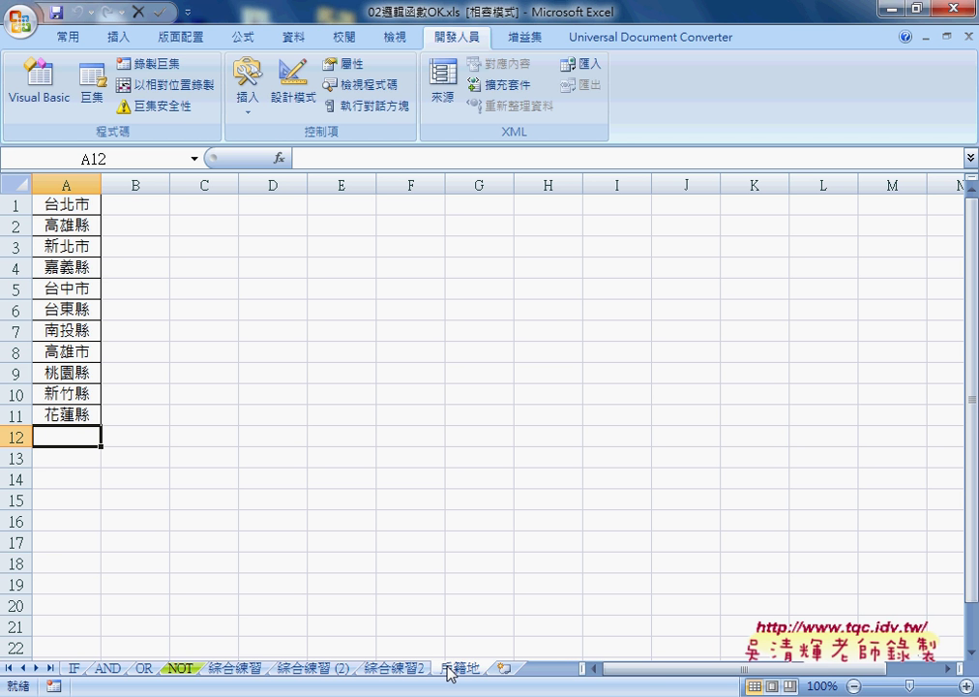
- Annotate the place list in column A and the 綜合練習2 tab, then clear the marks
drag(447, 667, 462, 662)
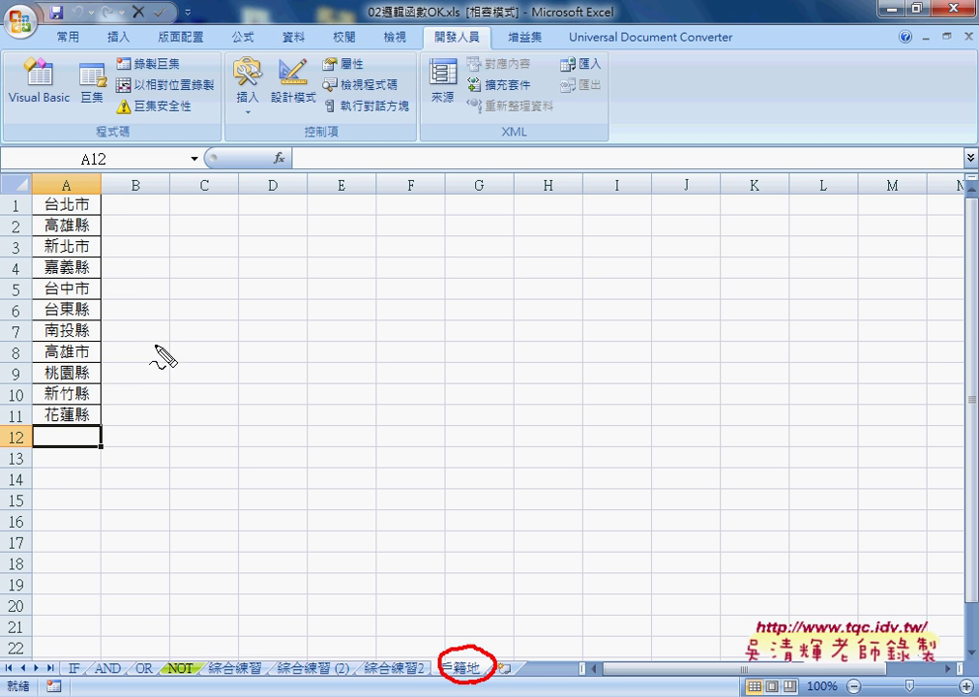
mouse_move(94, 432)
mouse_down()
mouse_move(31, 219)
mouse_move(110, 219)
mouse_move(94, 334)
mouse_up()
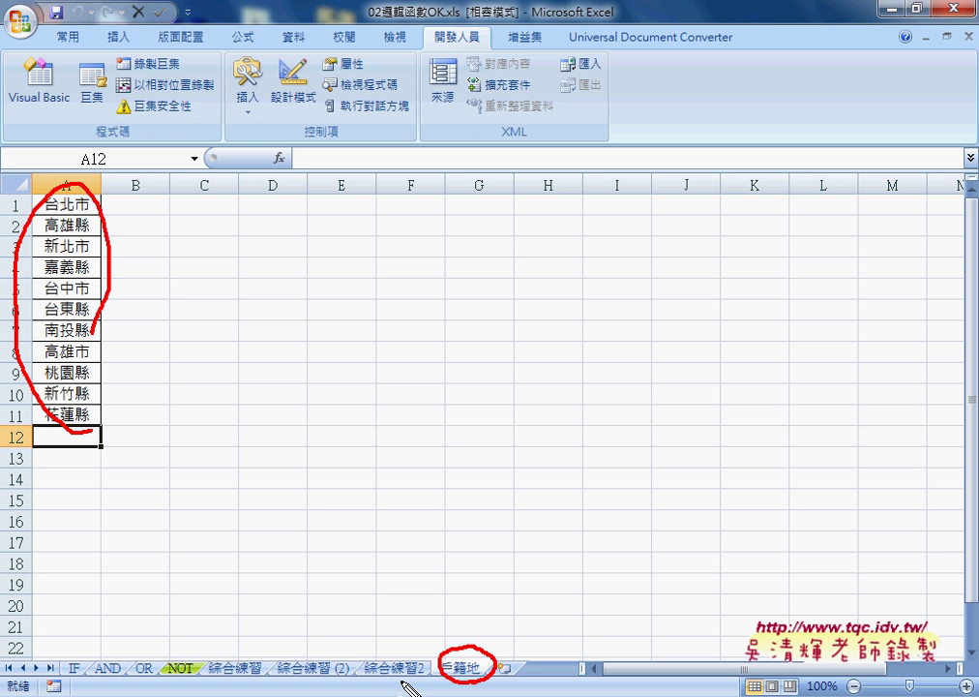
mouse_move(418, 670)
mouse_down()
mouse_move(369, 653)
mouse_move(426, 678)
mouse_up()
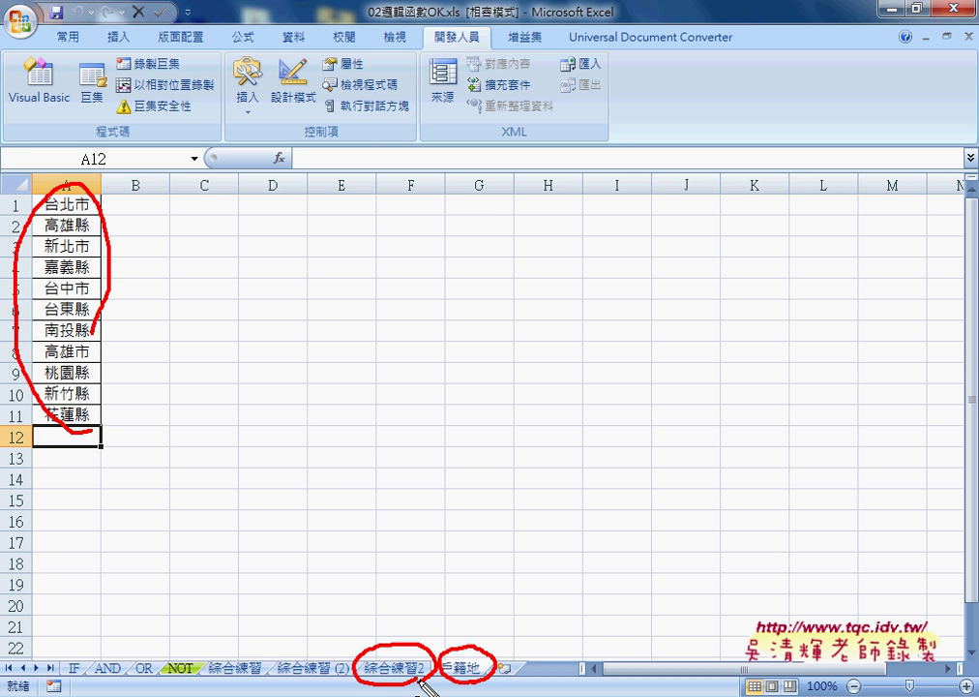
key(Escape)
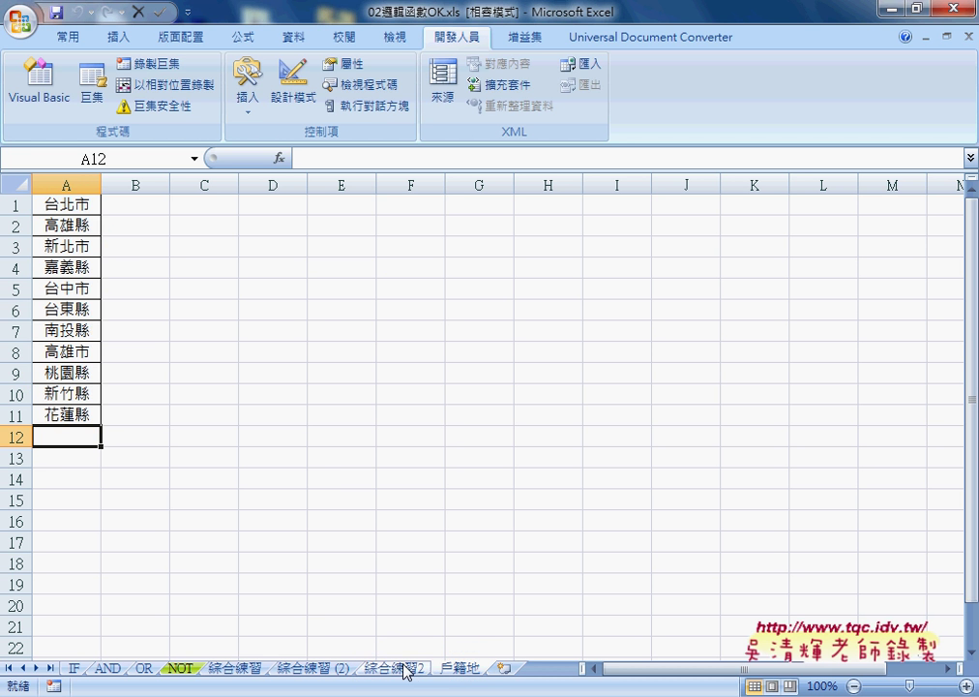
- Copy the 戶籍地 column E4:E33 on the 綜合練習2 sheet
click(395, 668)
scroll(438, 569, up, 3)
scroll(555, 463, up, 3)
scroll(476, 372, up, 1)
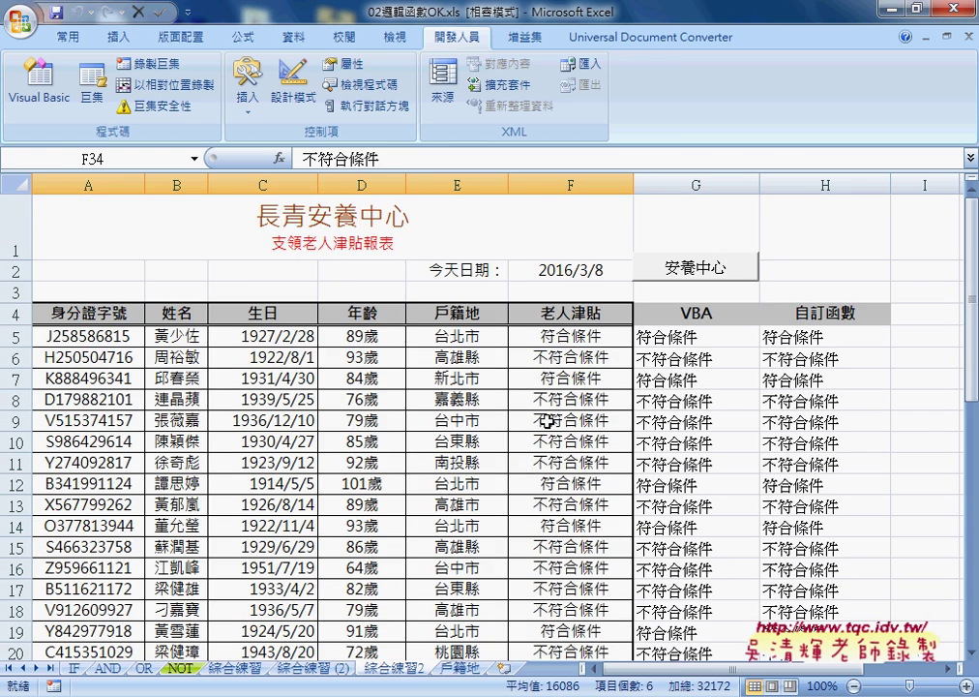
click(448, 313)
scroll(457, 448, down, 7)
scroll(465, 461, down, 2)
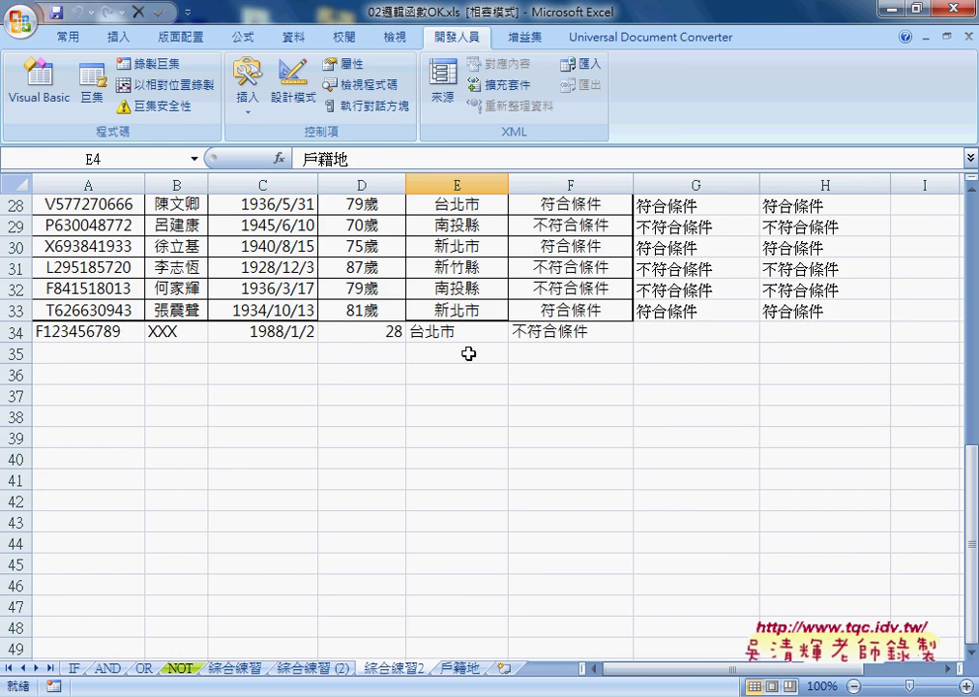
shift+click(459, 313)
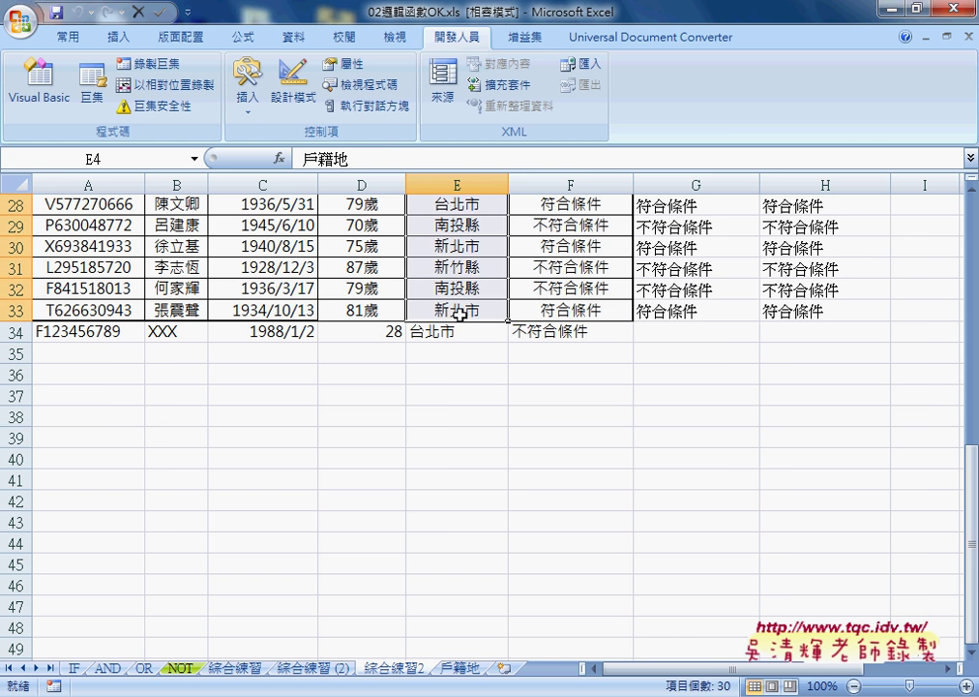
key(ctrl+c)
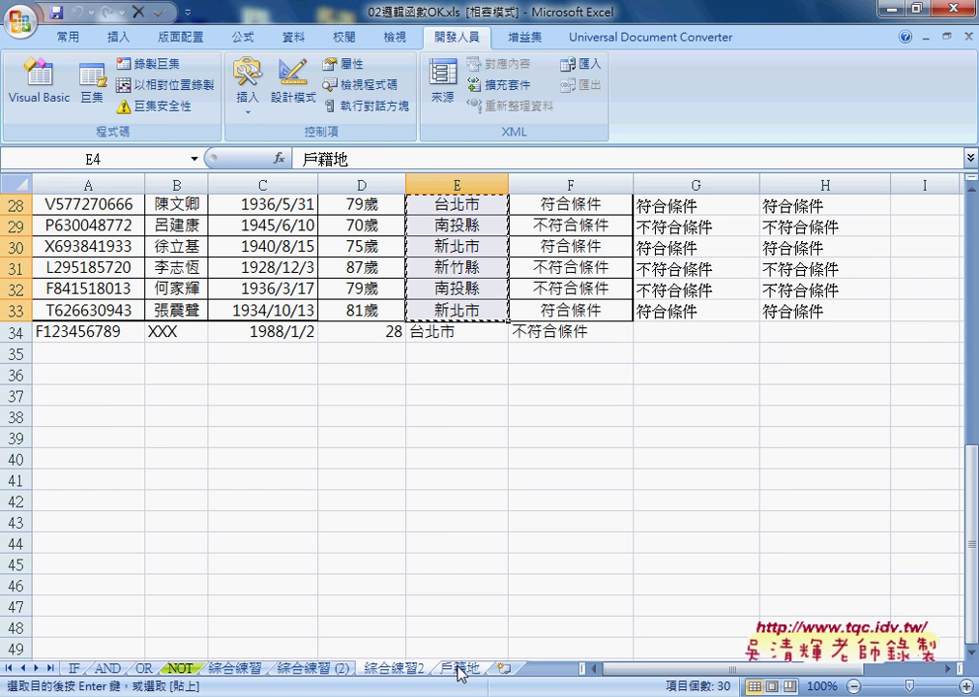
- Clear column A on the 戶籍地 sheet and paste the copied 戶籍地 entries starting at A1
click(461, 670)
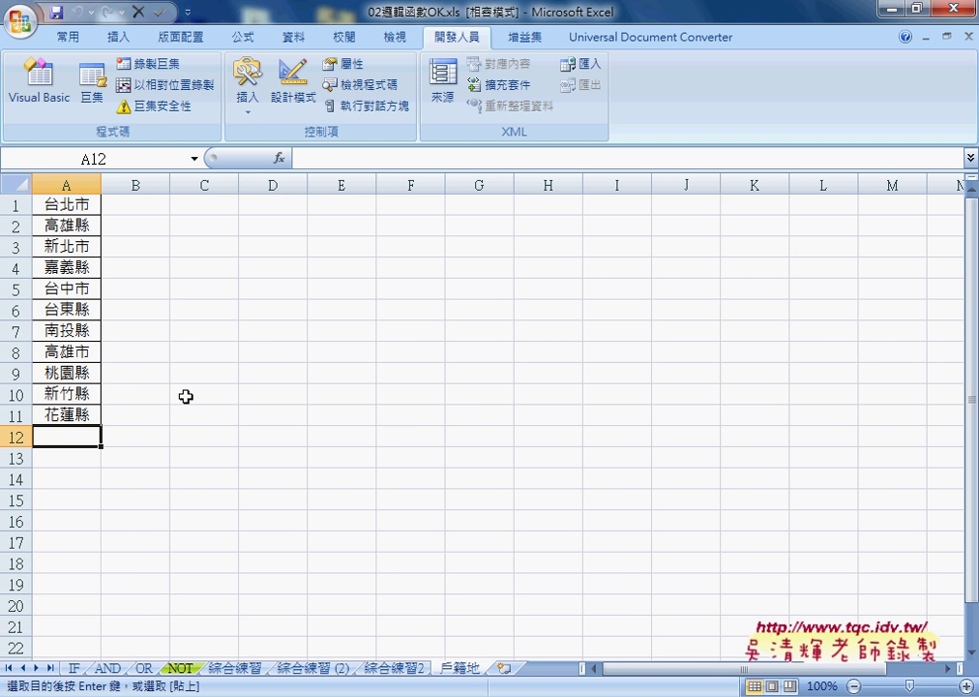
click(70, 184)
key(Delete)
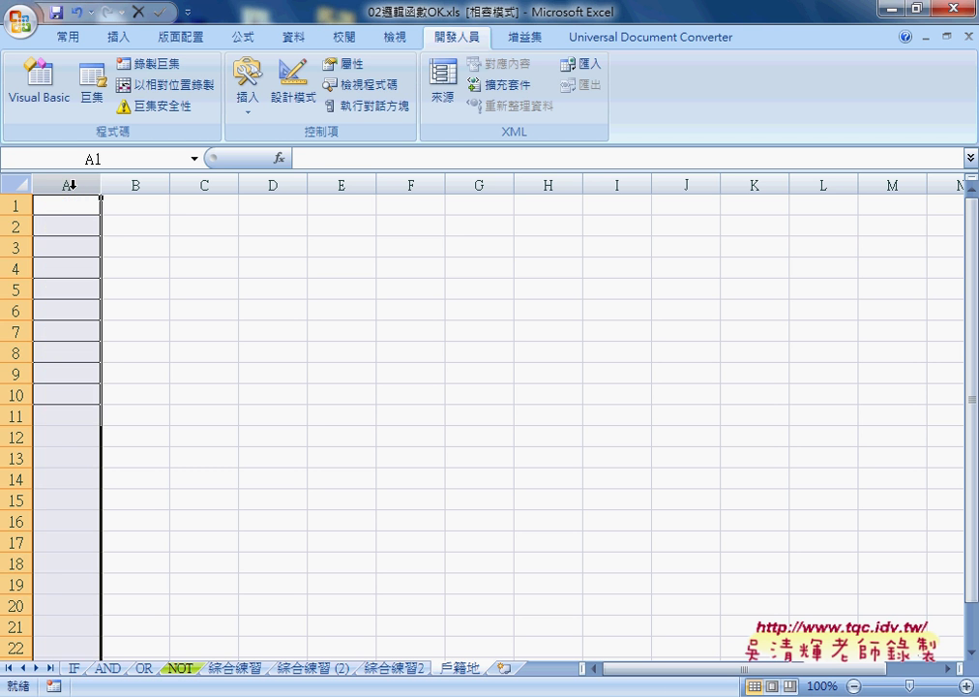
click(73, 210)
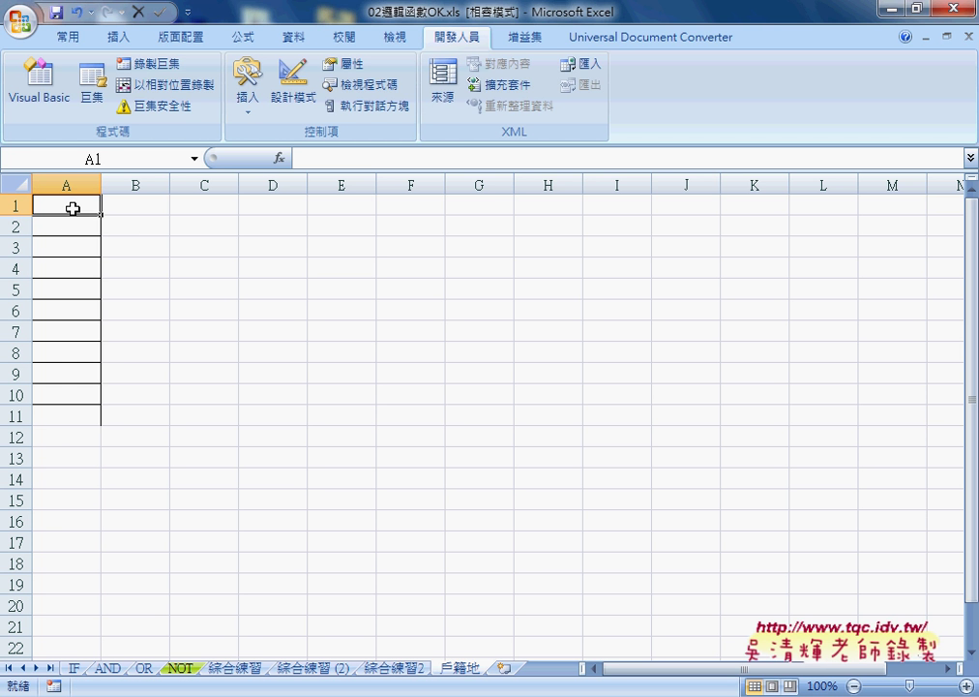
click(389, 667)
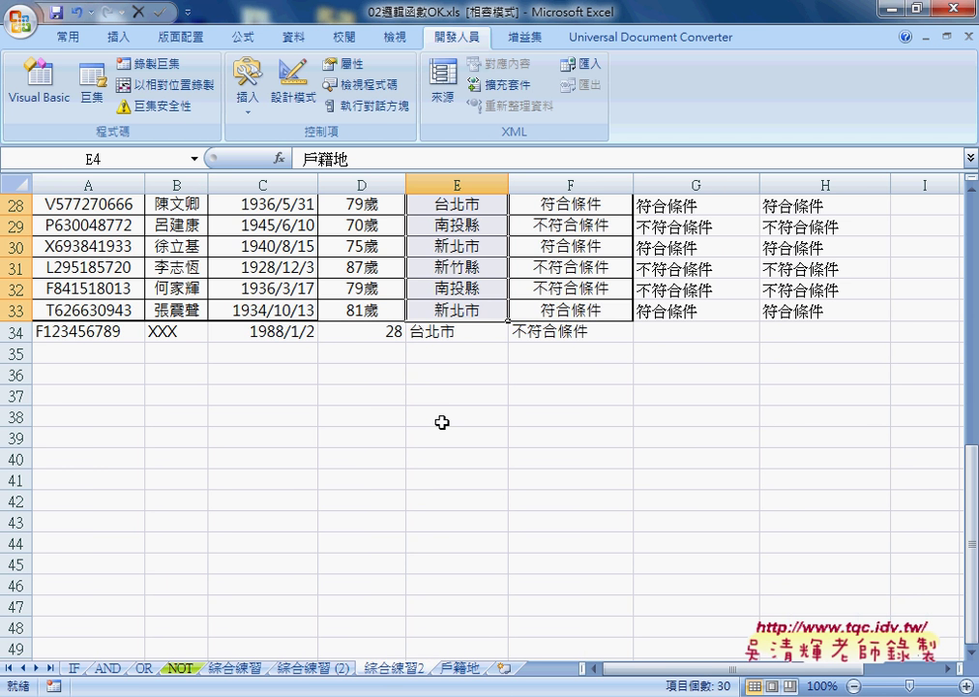
key(ctrl+c)
click(460, 668)
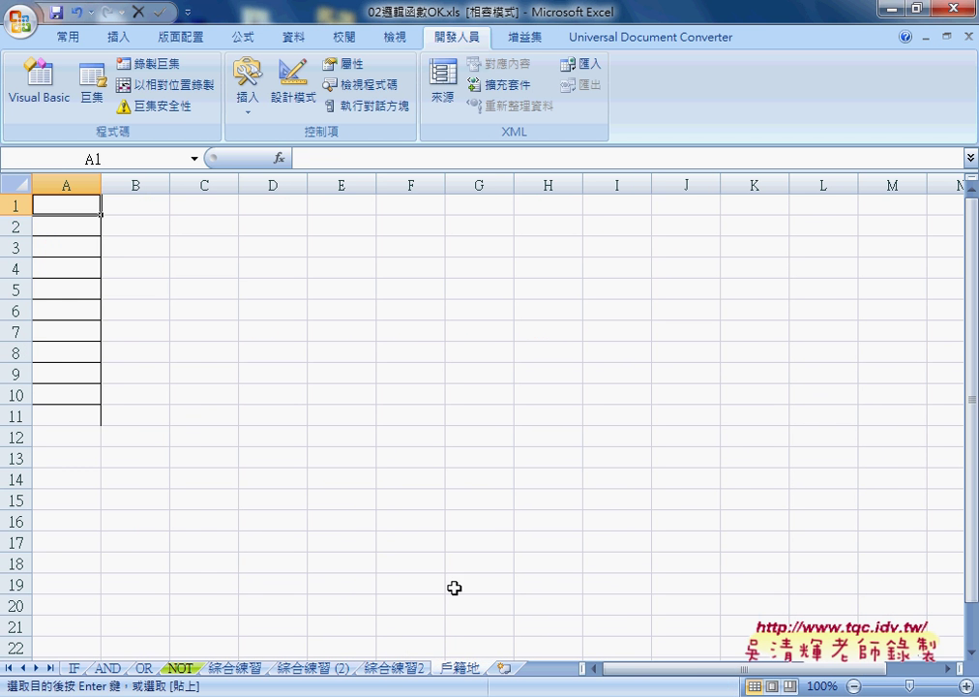
key(ctrl+v)
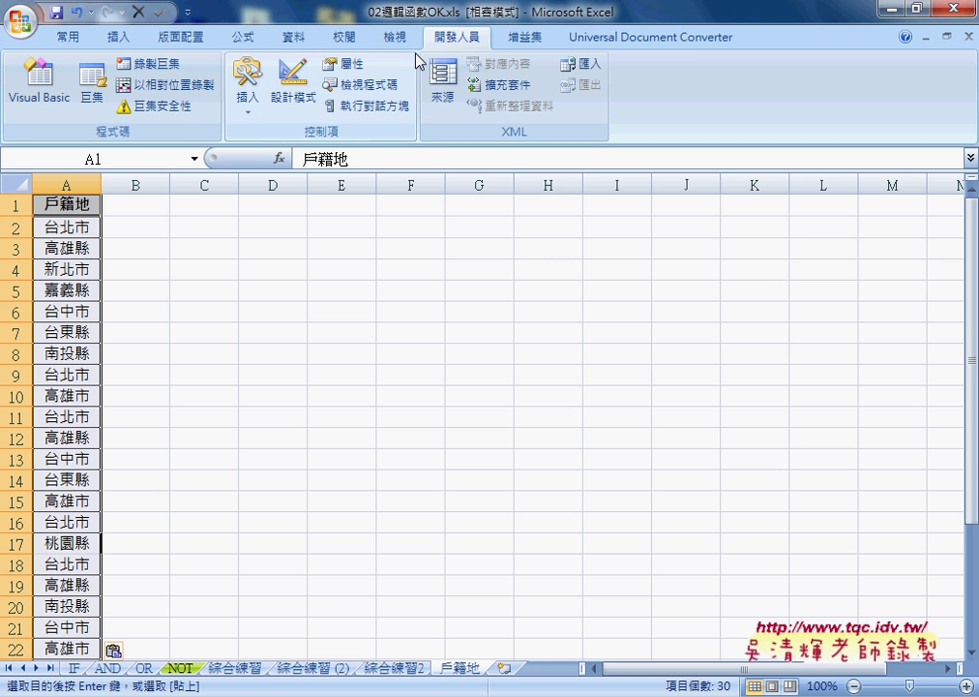
- Run 移除重複 on the 戶籍地 column, removing 19 duplicates to leave 10 places
click(294, 41)
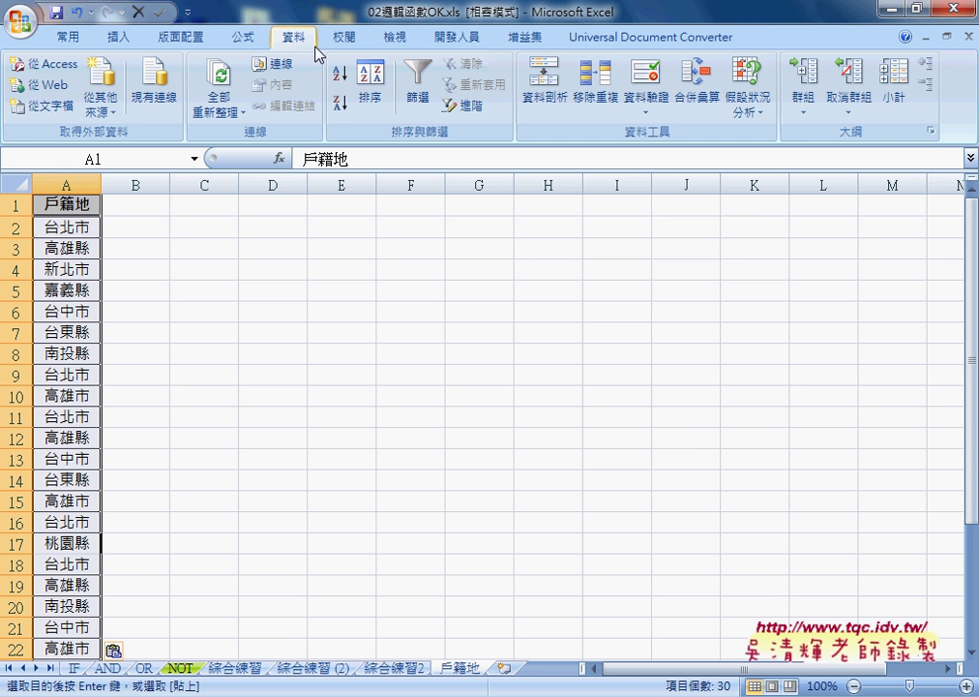
click(612, 106)
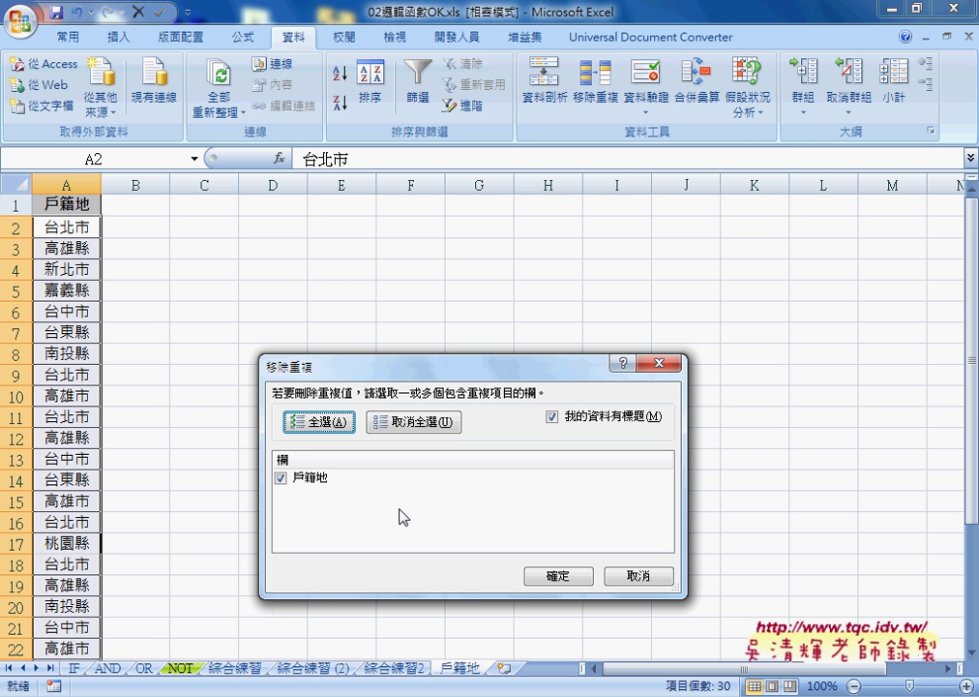
click(556, 576)
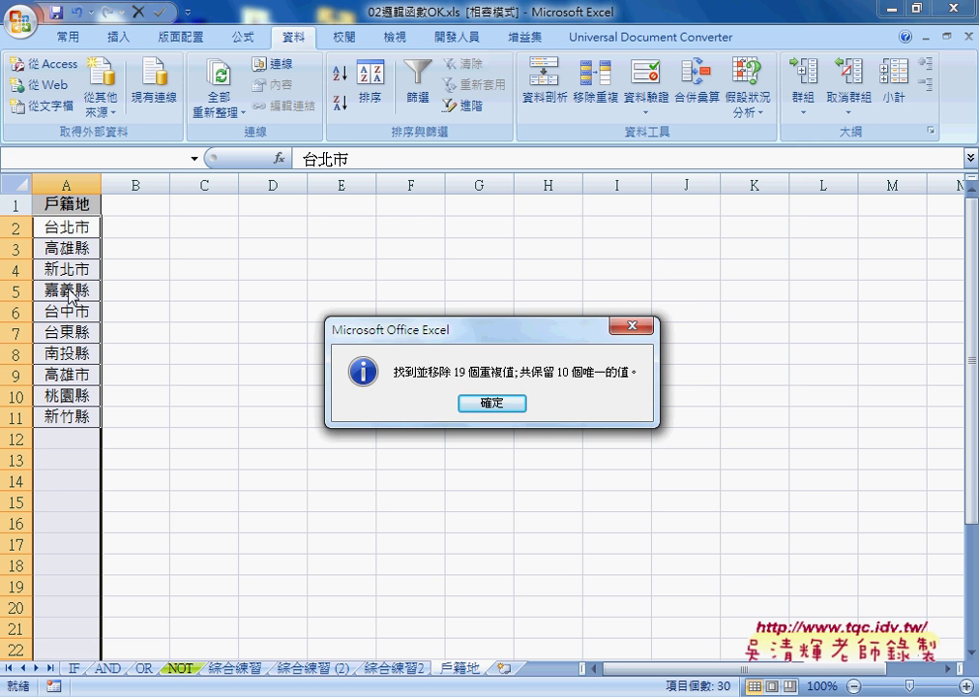
click(492, 403)
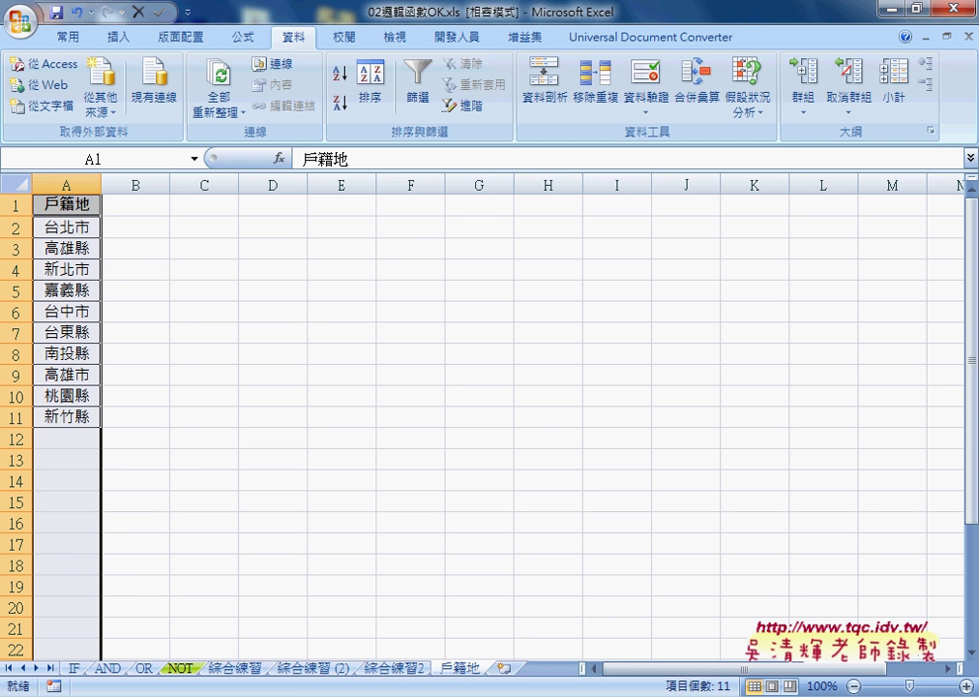
- Delete the 戶籍地 header in row 1 so 台北市 through 新竹縣 fill A1:A10
click(15, 204)
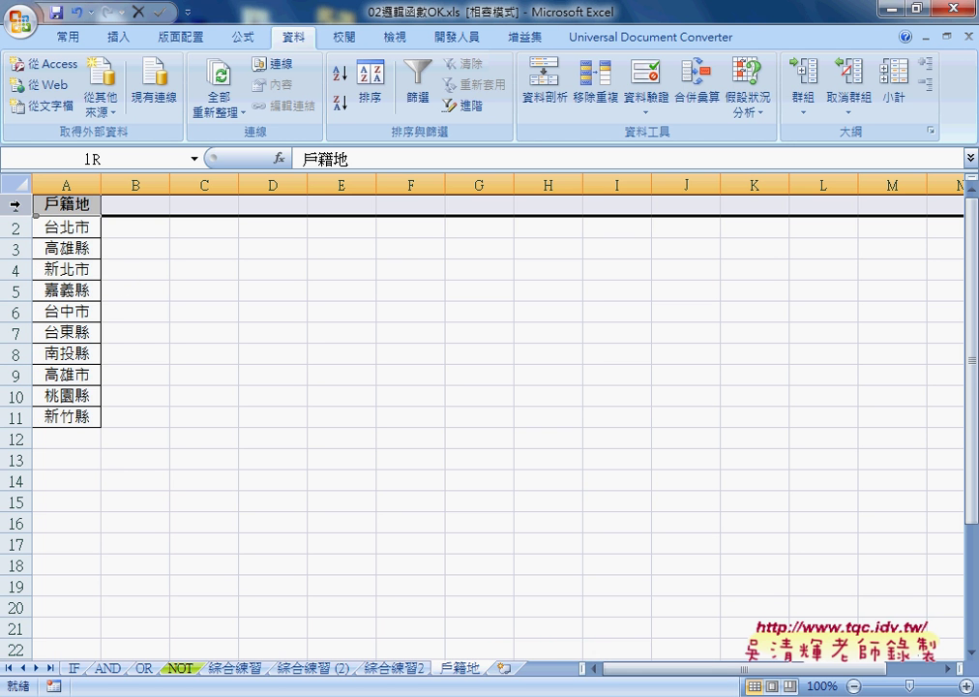
right_click(60, 203)
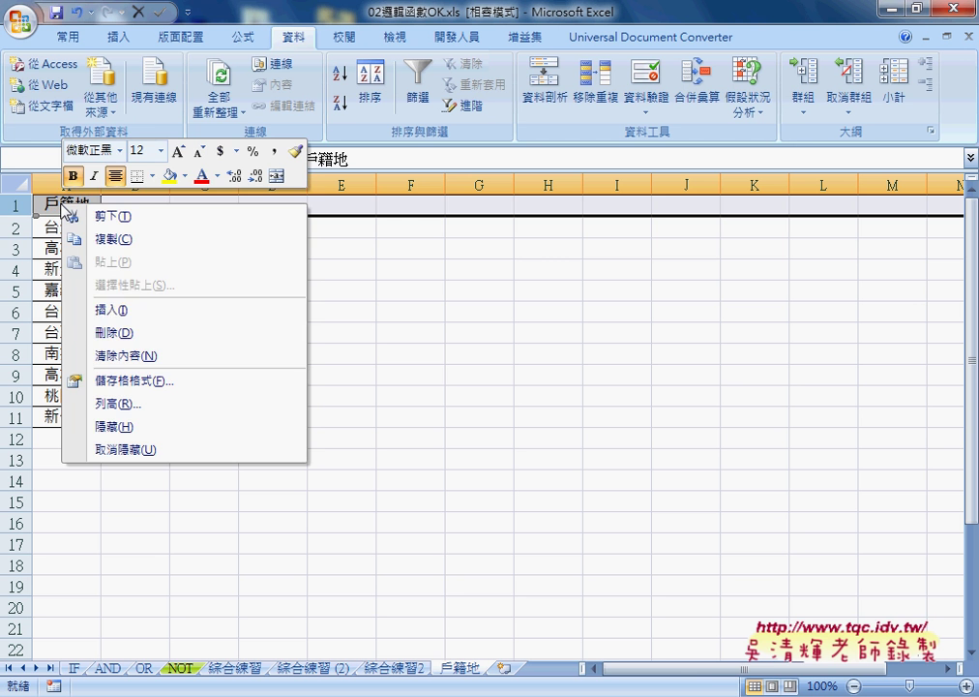
click(129, 335)
drag(67, 204, 66, 395)
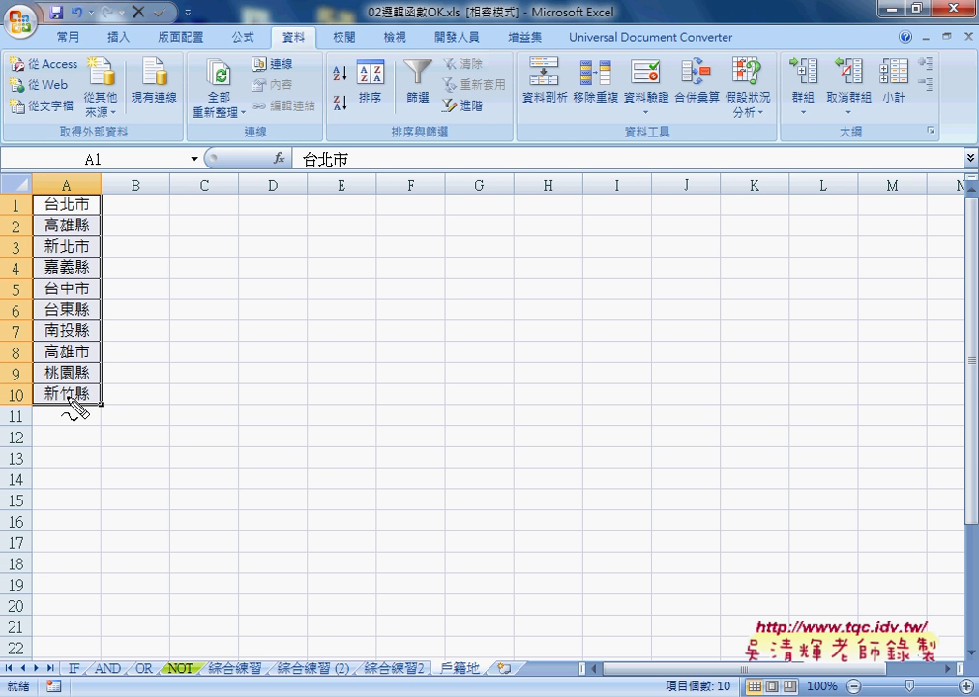
mouse_move(68, 418)
mouse_down()
mouse_move(124, 321)
mouse_move(83, 420)
mouse_up()
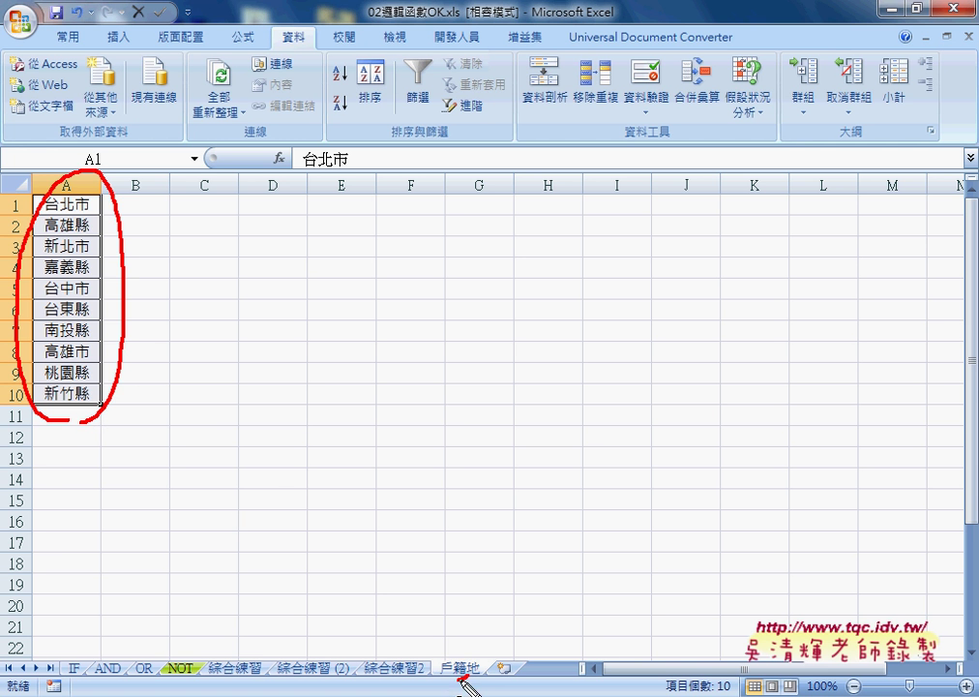
mouse_move(463, 680)
mouse_down()
mouse_move(448, 658)
mouse_move(469, 673)
mouse_up()
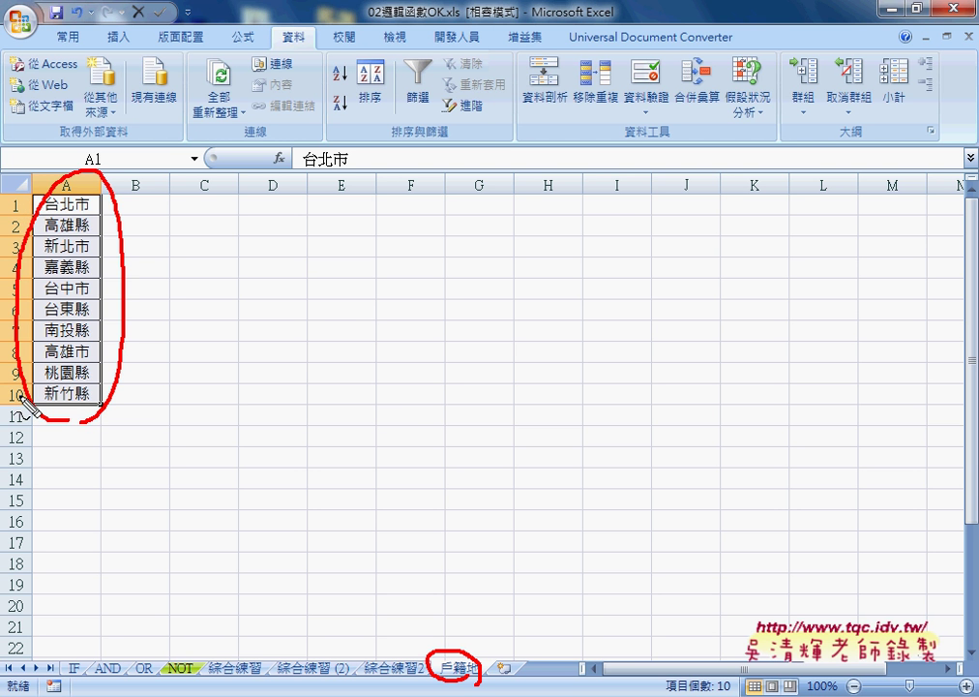
mouse_move(407, 362)
mouse_down()
mouse_move(404, 395)
mouse_move(540, 395)
mouse_up()
drag(404, 395, 530, 387)
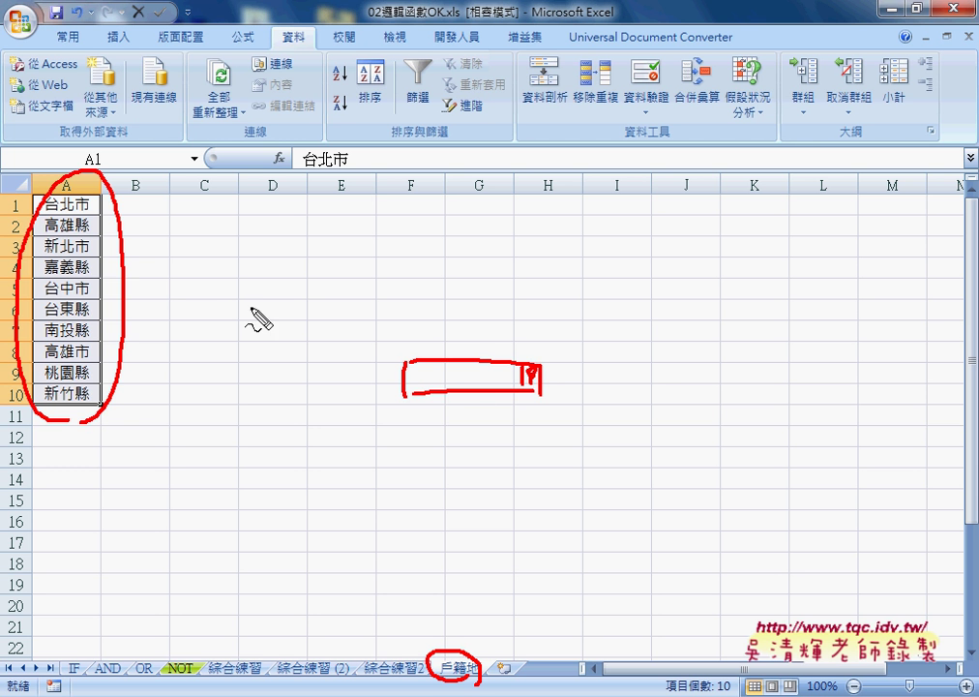
mouse_move(133, 284)
mouse_down()
mouse_move(219, 284)
mouse_move(397, 341)
mouse_move(384, 348)
mouse_up()
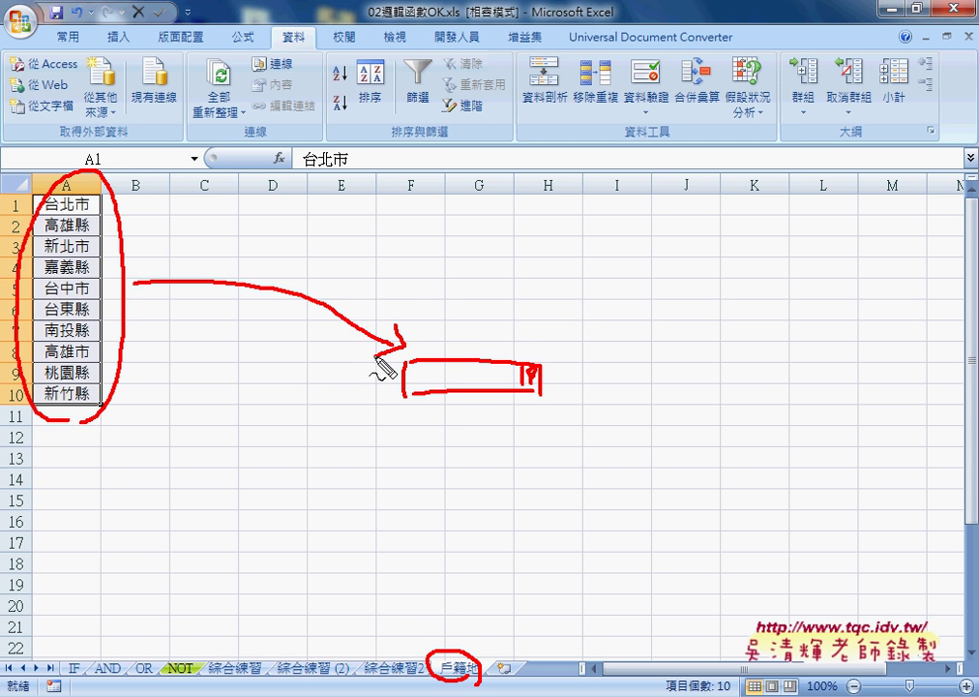
key(Escape)
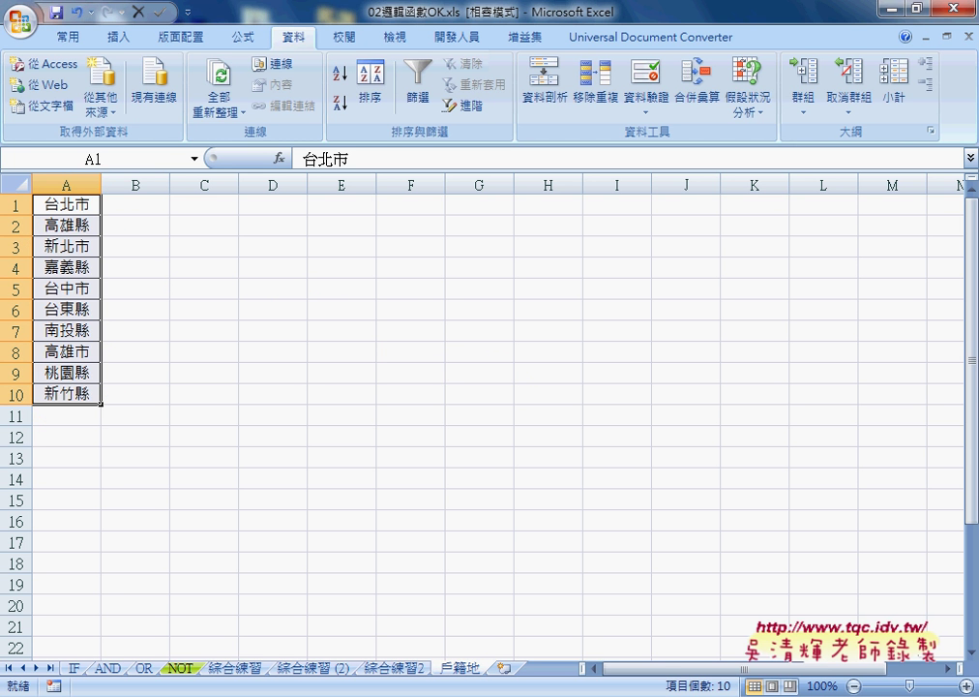
- Bring the Visual Basic editor showing the home2 安養中心系統 form forward from the taskbar
click(381, 696)
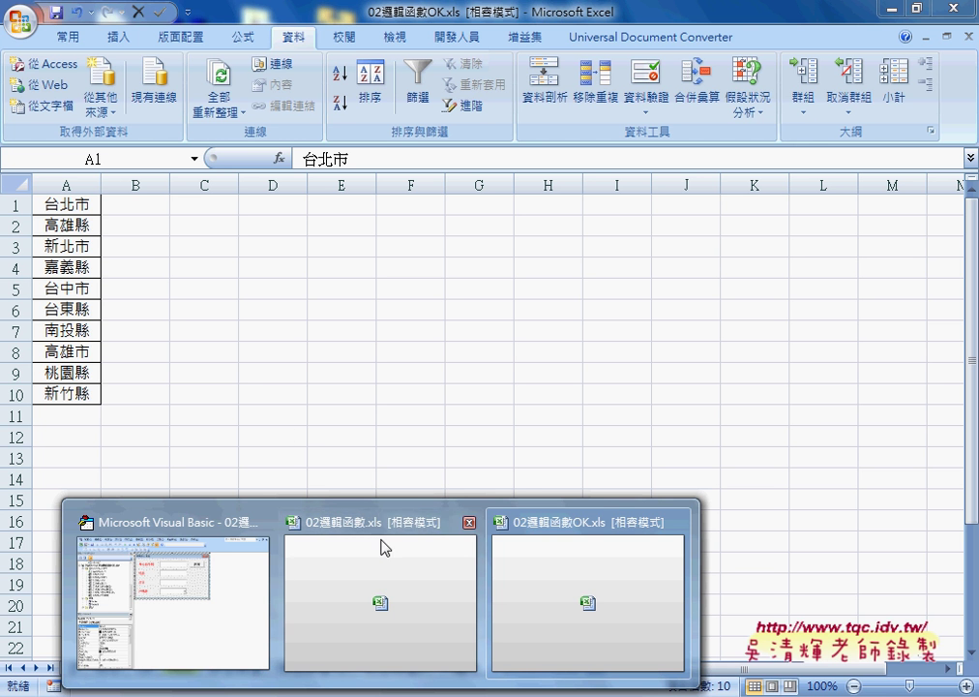
click(212, 584)
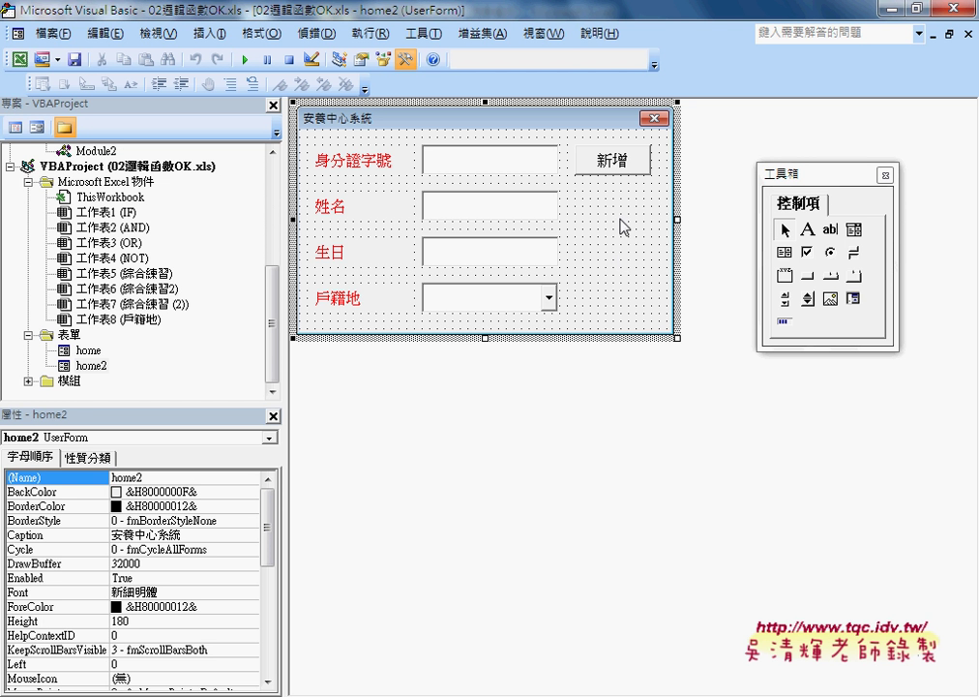
- Show home2's code and add an empty UserForm_Click procedure from the event list
key(F7)
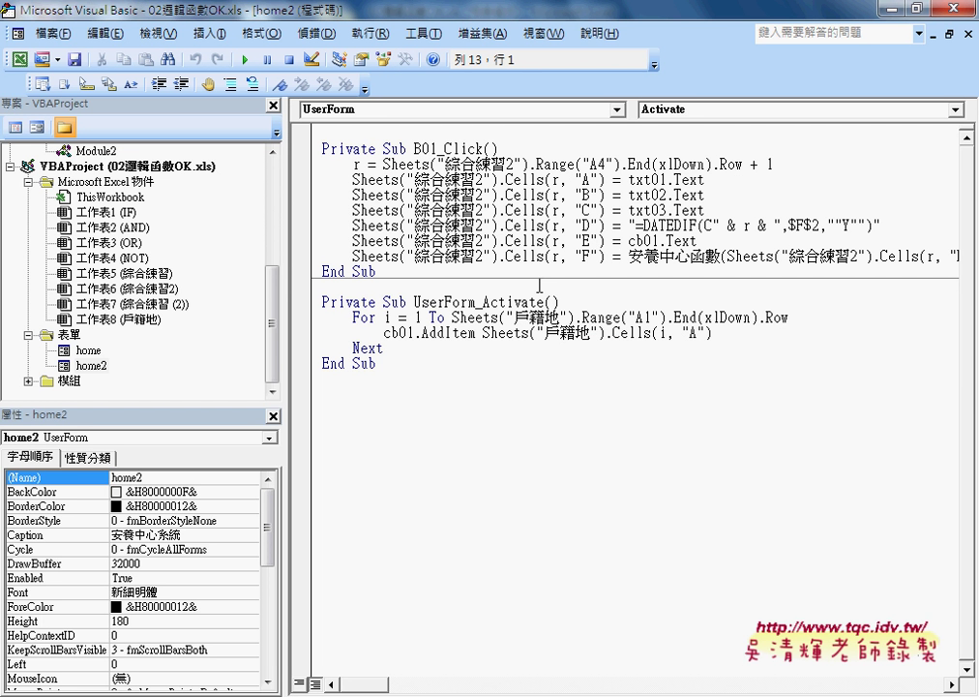
click(666, 111)
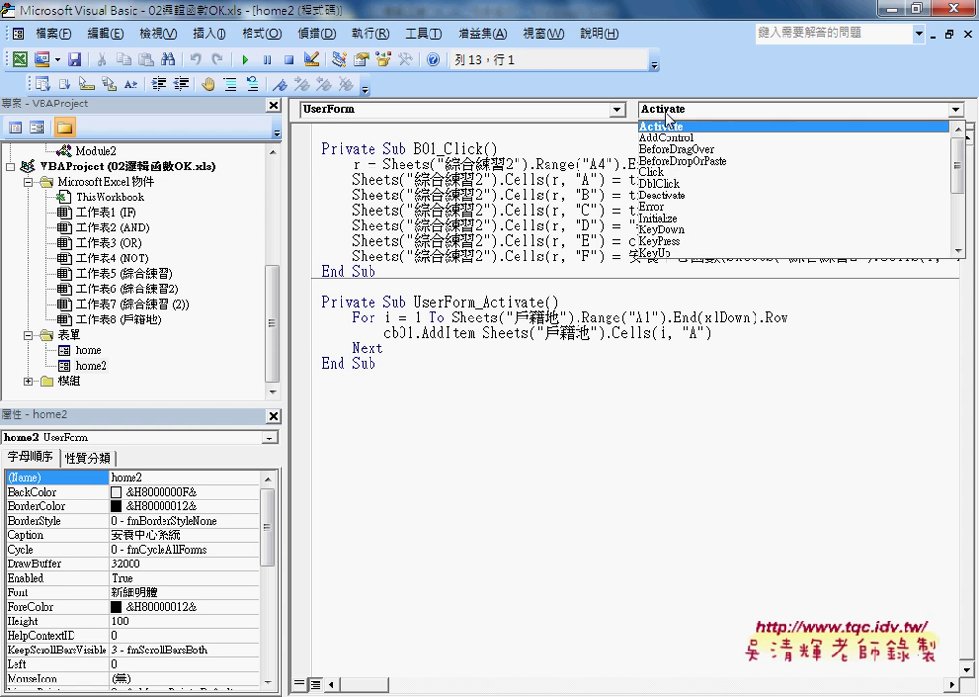
click(666, 175)
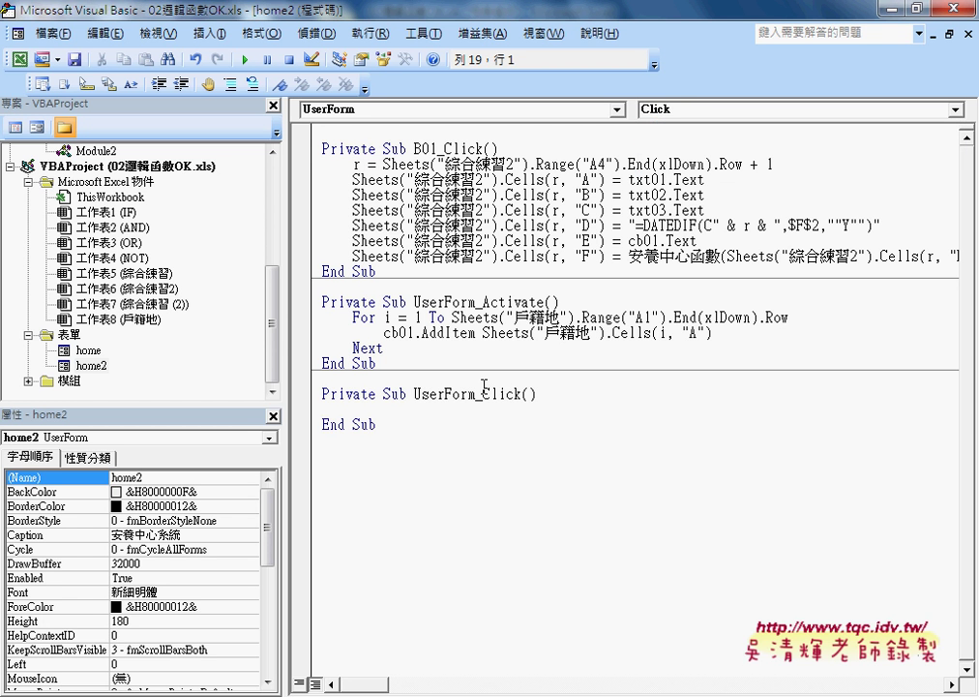
drag(415, 393, 523, 394)
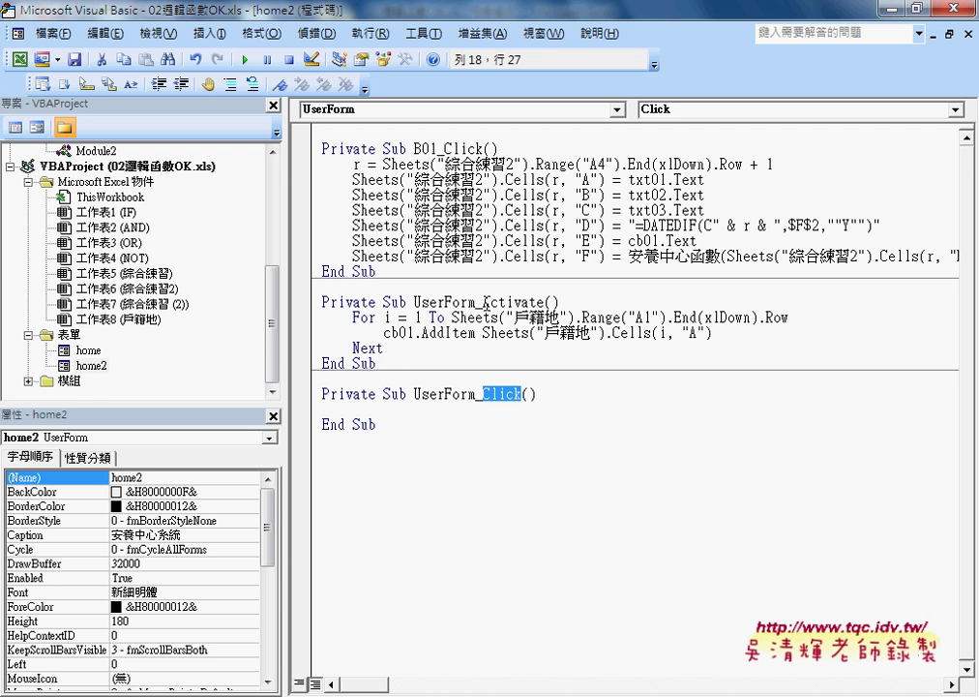
- Highlight Activate in UserForm_Activate and go back to that procedure from the event list
double_click(535, 302)
drag(535, 302, 544, 302)
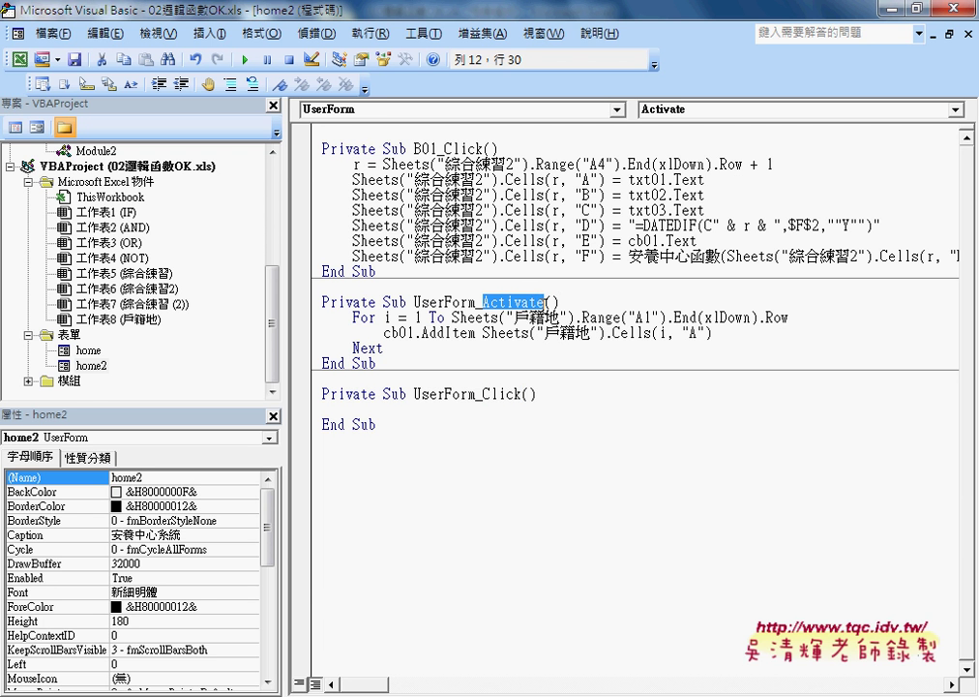
click(694, 110)
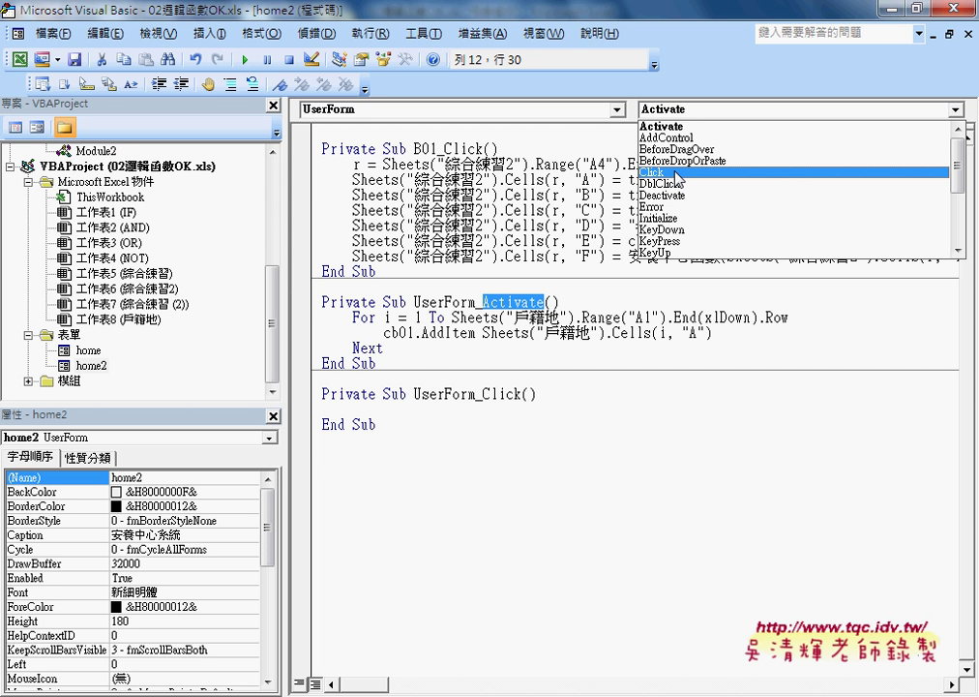
click(683, 128)
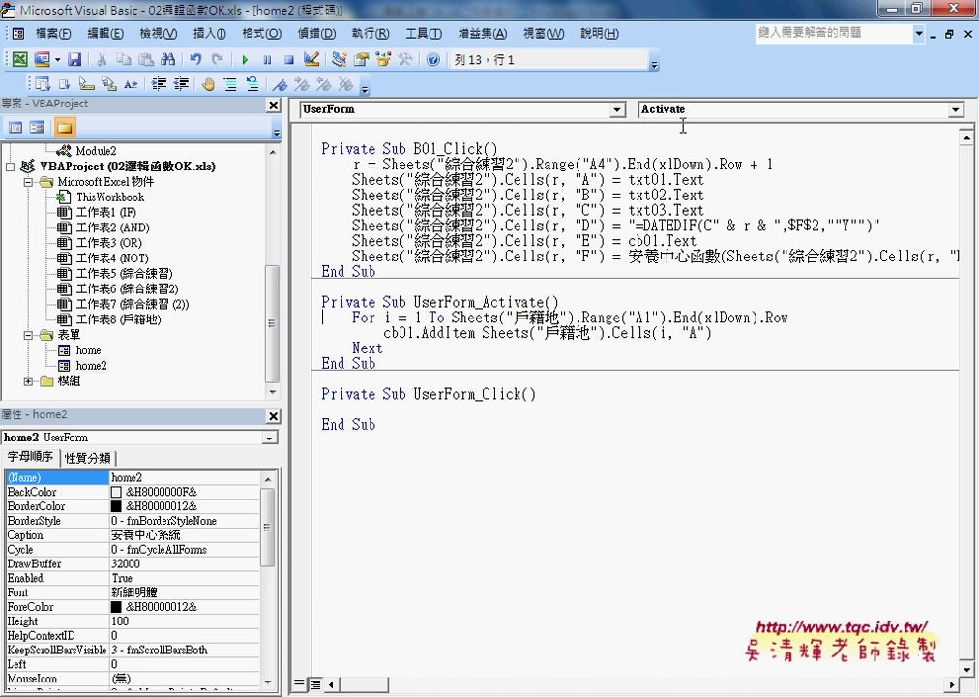
- Delete the empty UserForm_Click procedure so only UserForm_Activate remains, then restore the editor size
drag(329, 441, 334, 389)
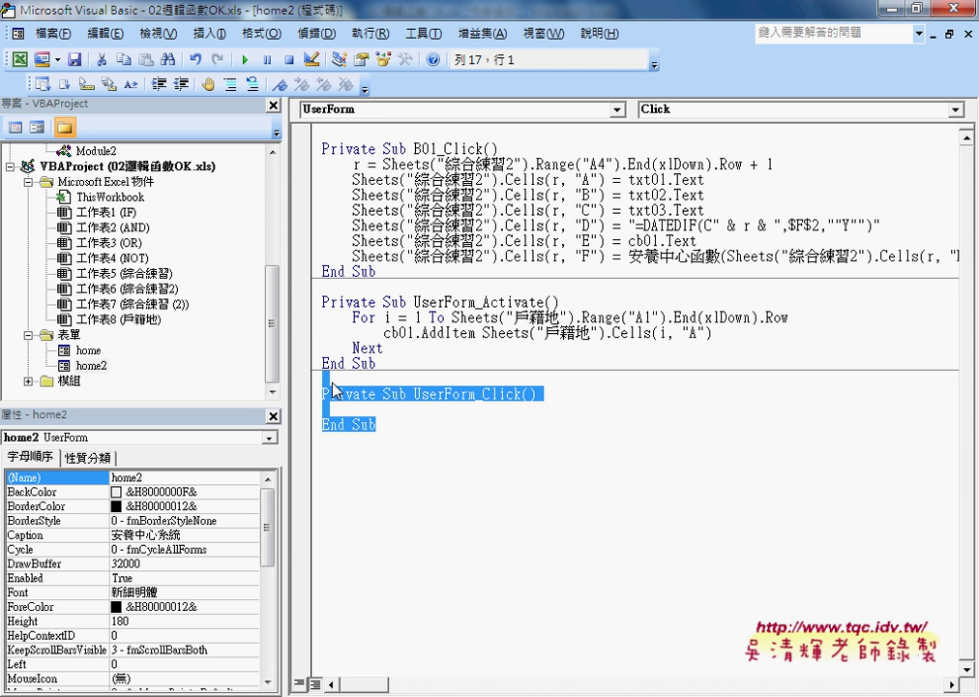
key(Delete)
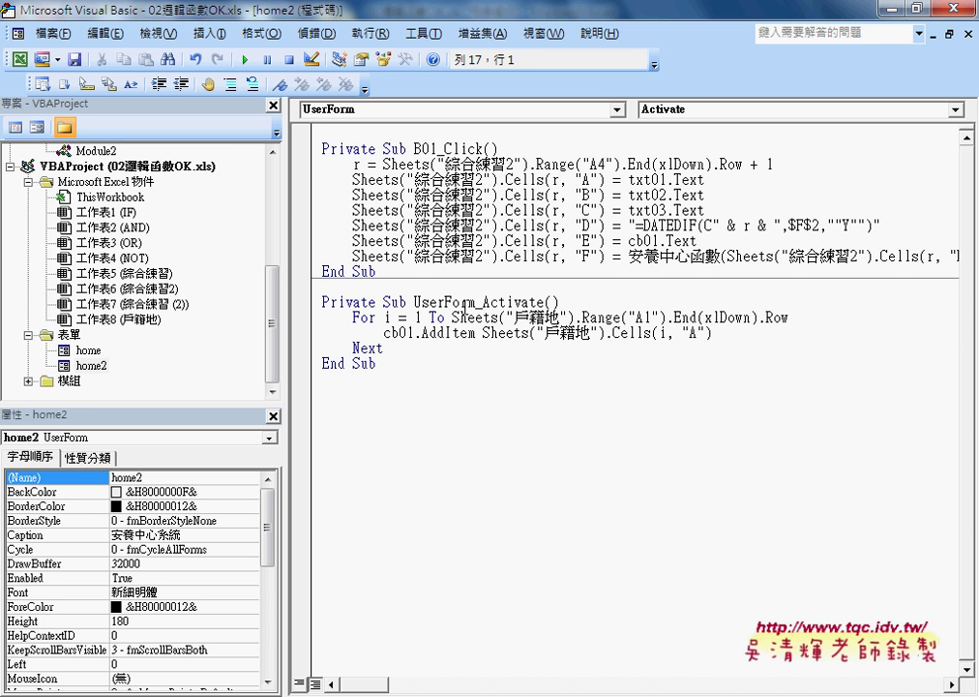
drag(483, 302, 538, 302)
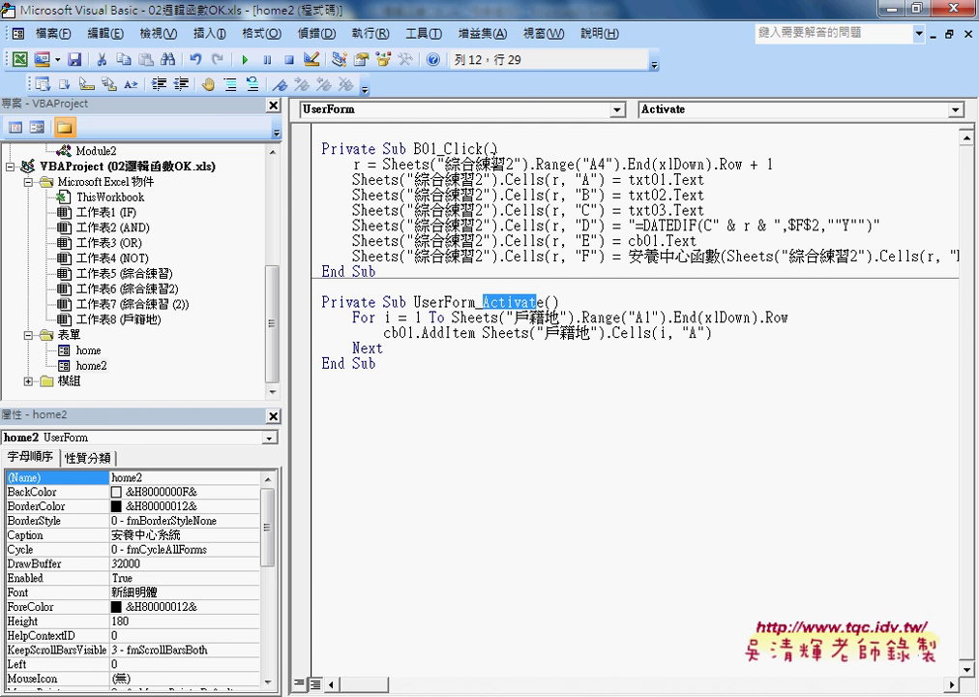
double_click(377, 14)
drag(338, 62, 477, 68)
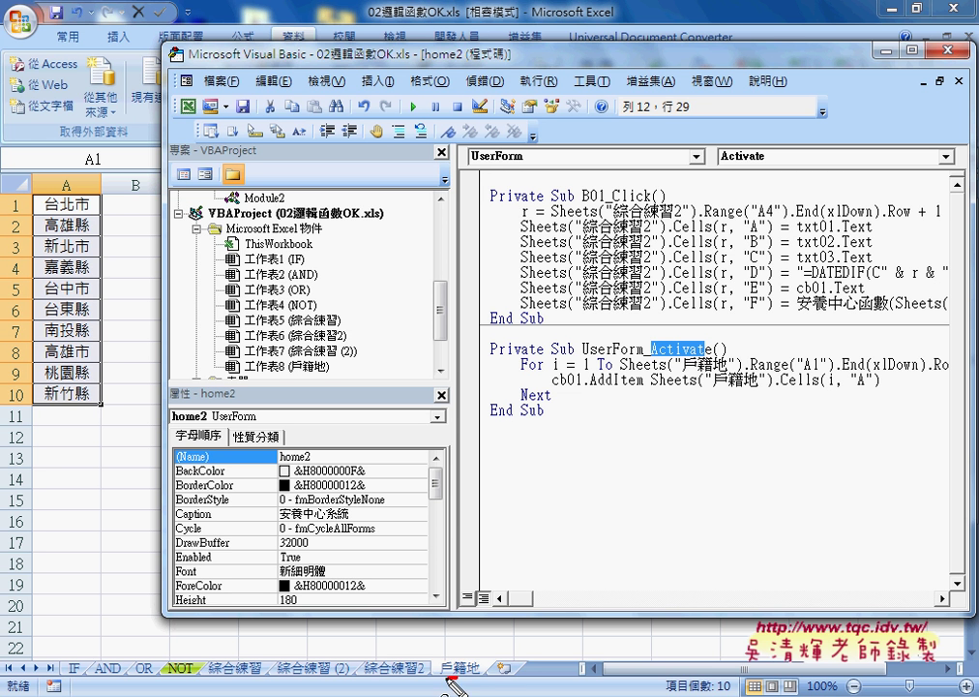
drag(448, 682, 474, 654)
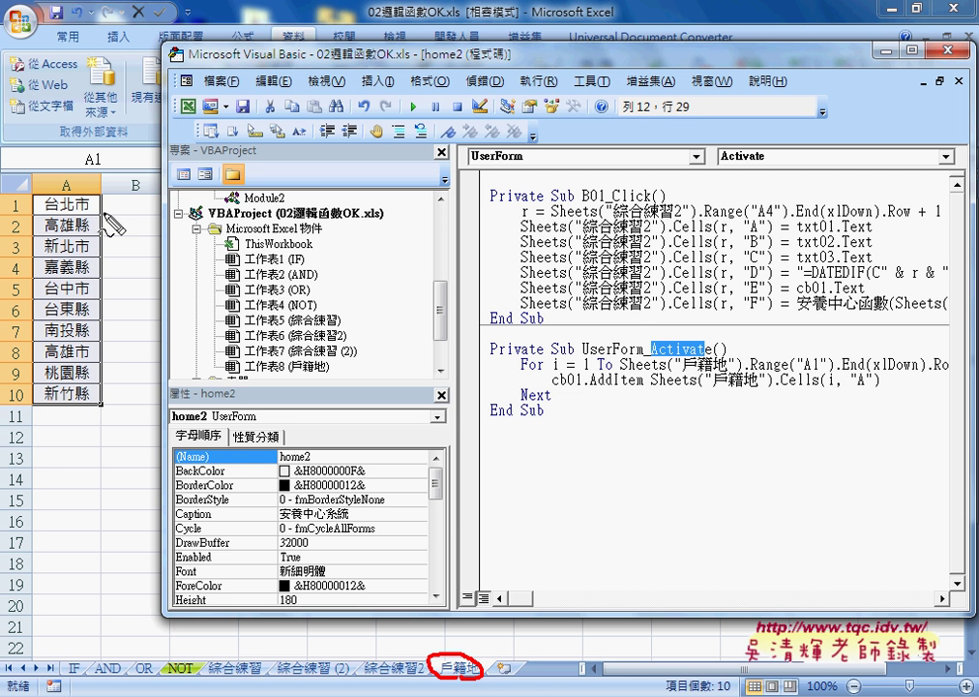
drag(18, 194, 19, 214)
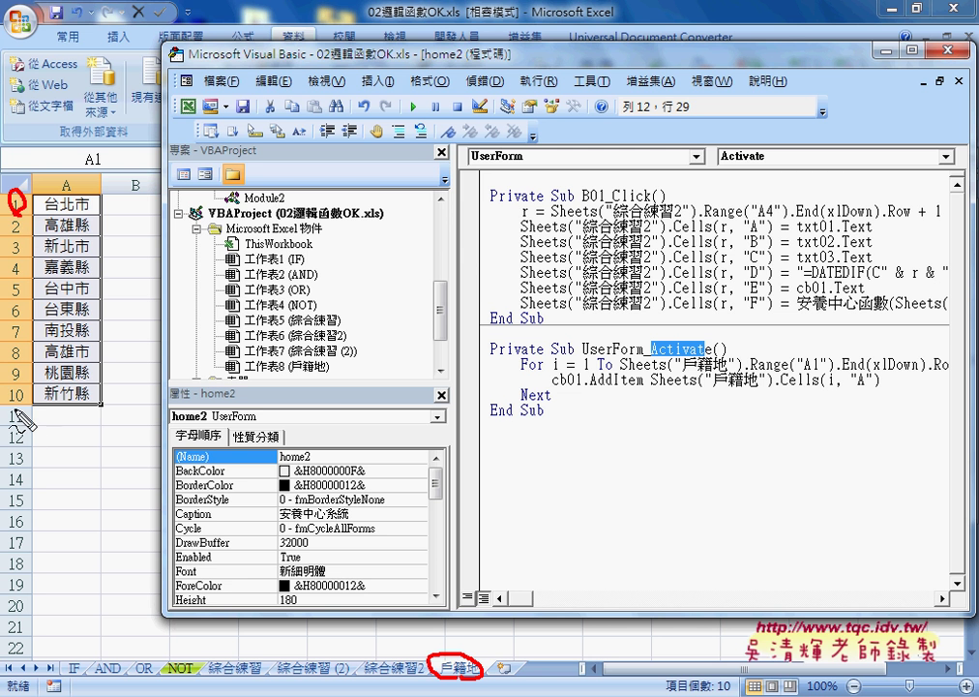
mouse_move(21, 384)
mouse_down()
mouse_move(7, 399)
mouse_move(25, 404)
mouse_up()
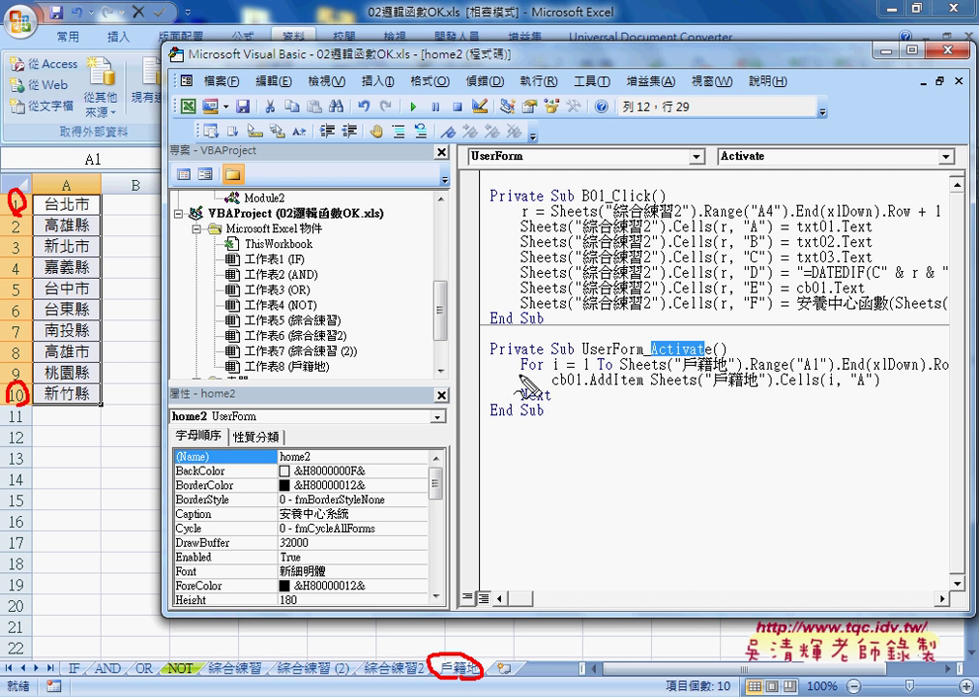
drag(521, 367, 542, 370)
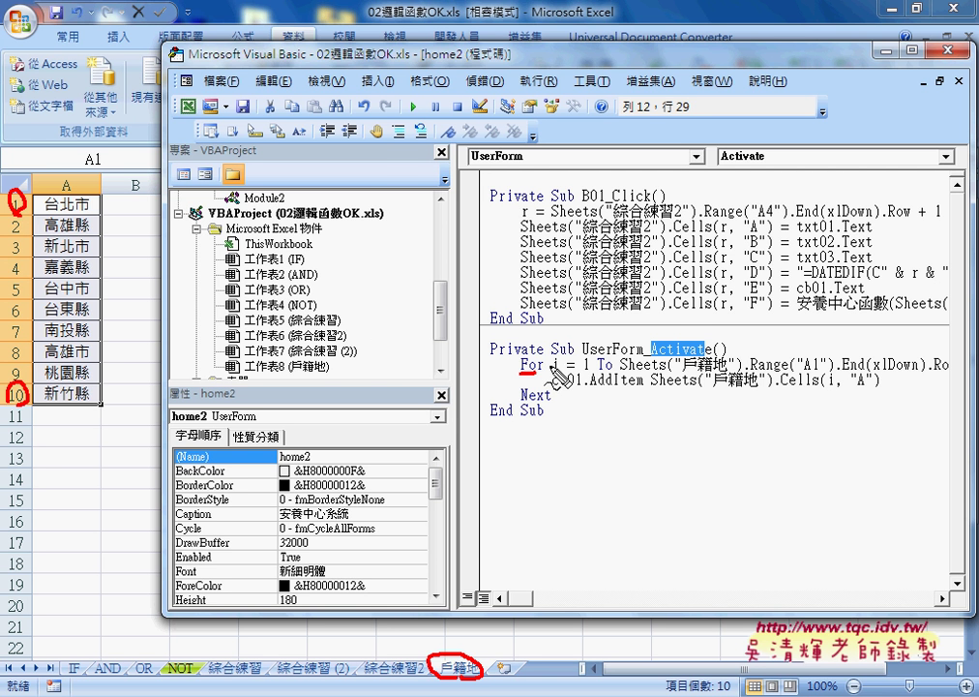
mouse_move(54, 196)
mouse_down()
mouse_move(70, 194)
mouse_move(59, 290)
mouse_move(70, 276)
mouse_up()
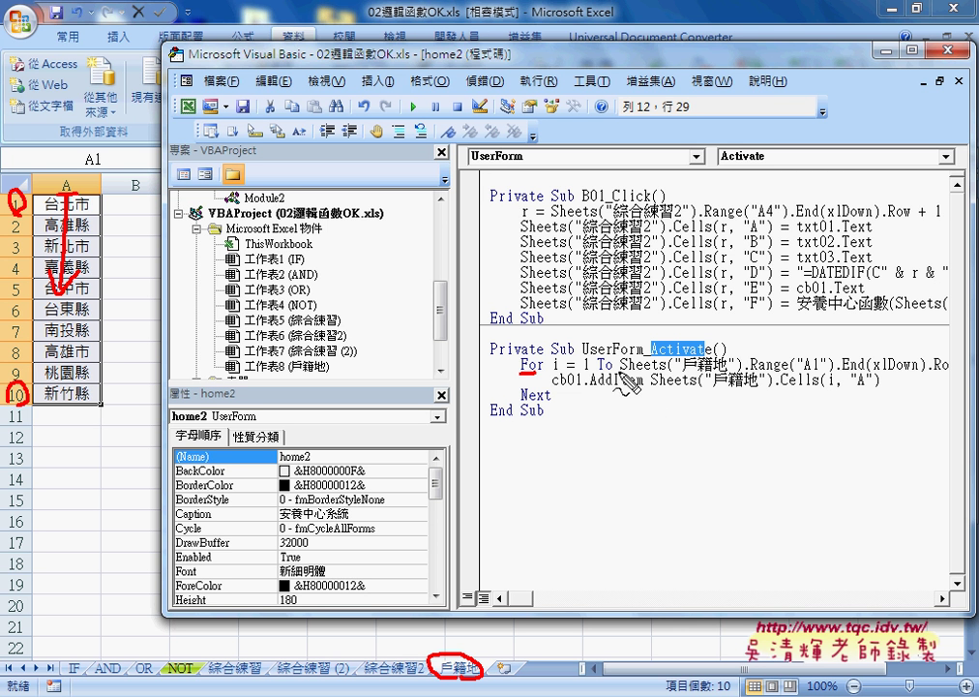
drag(620, 373, 674, 372)
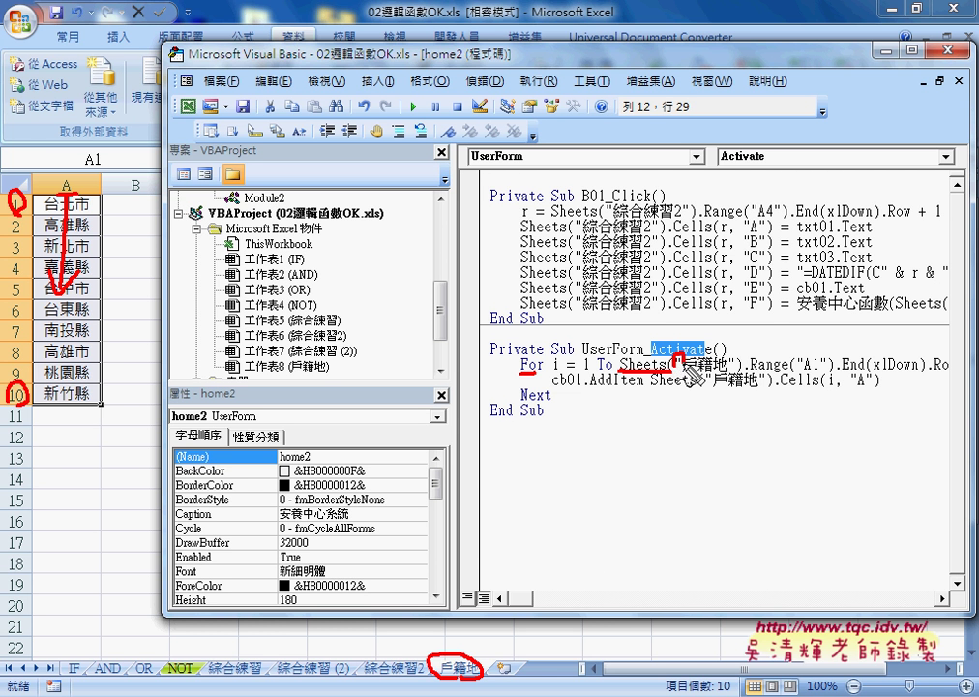
drag(675, 354, 748, 371)
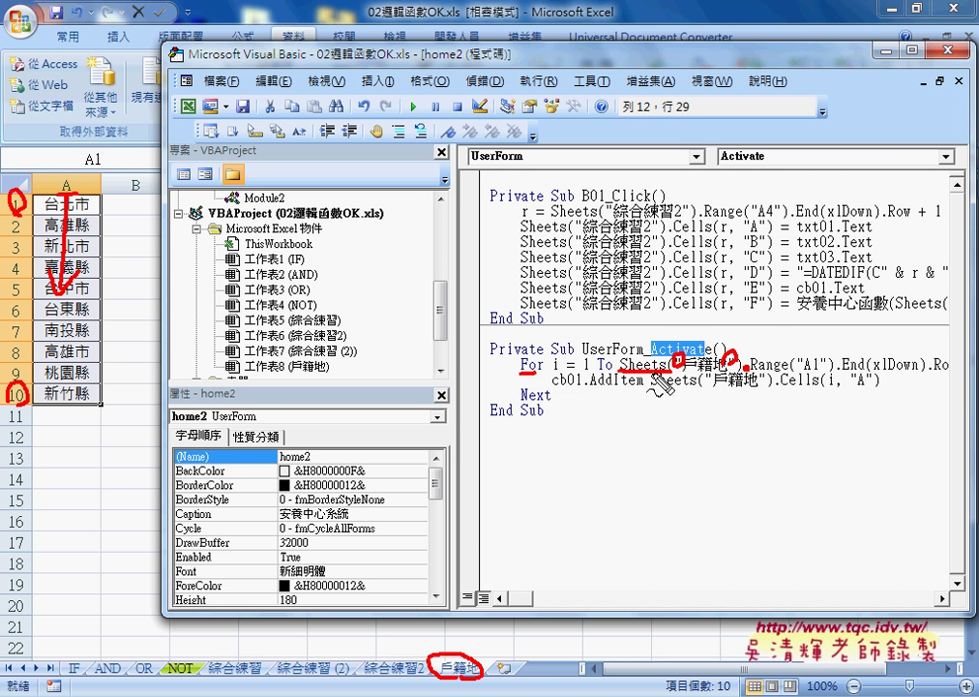
drag(619, 373, 683, 373)
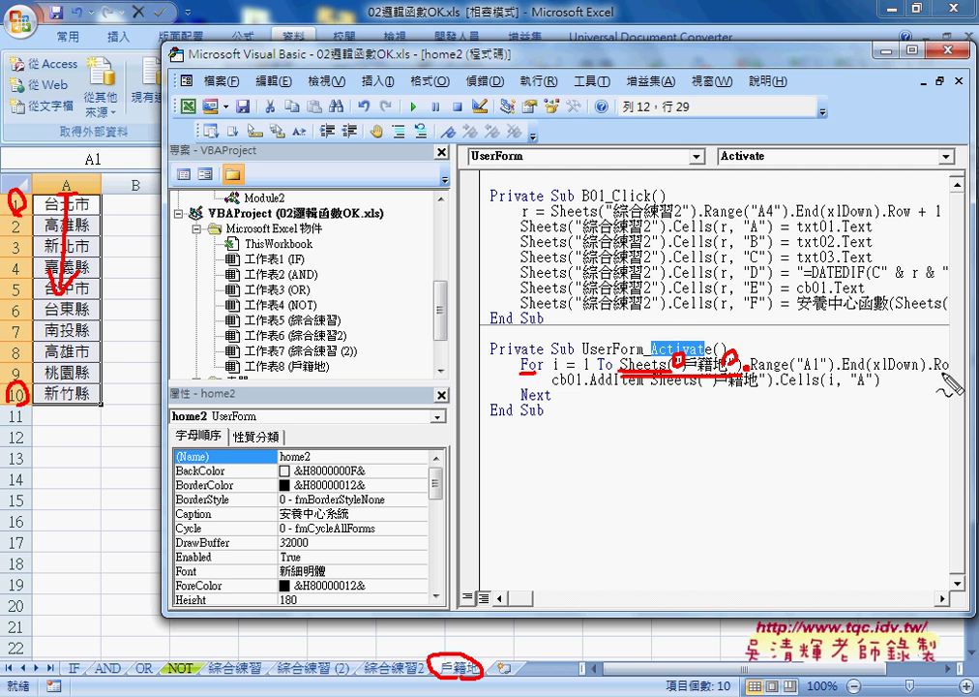
key(Escape)
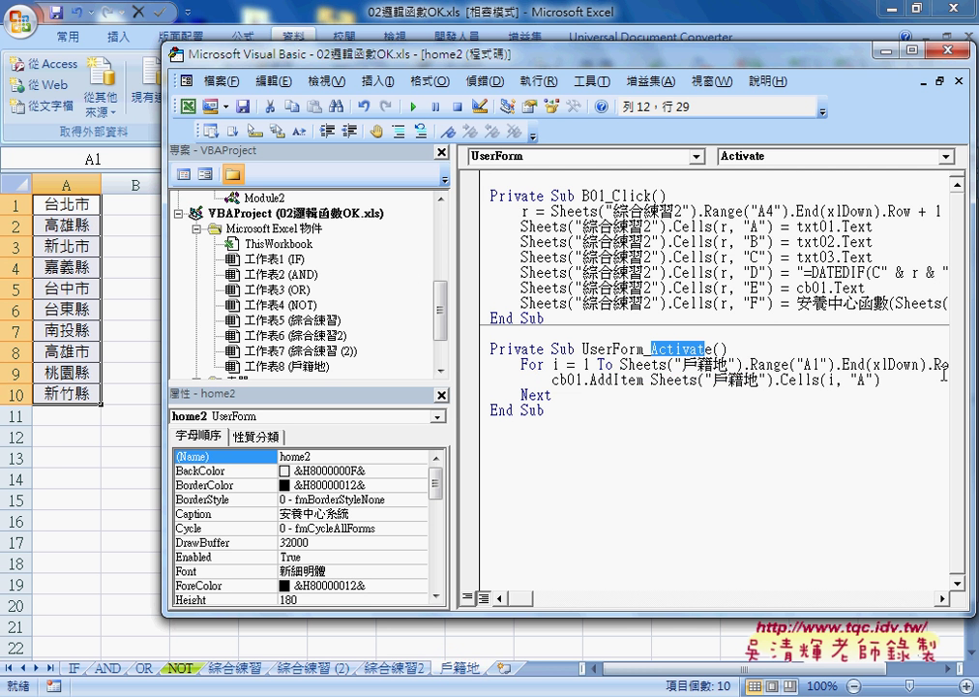
- Widen the code window and highlight .Row and Sheets("戶籍地") on the loop line
drag(380, 61, 256, 61)
drag(845, 401, 928, 401)
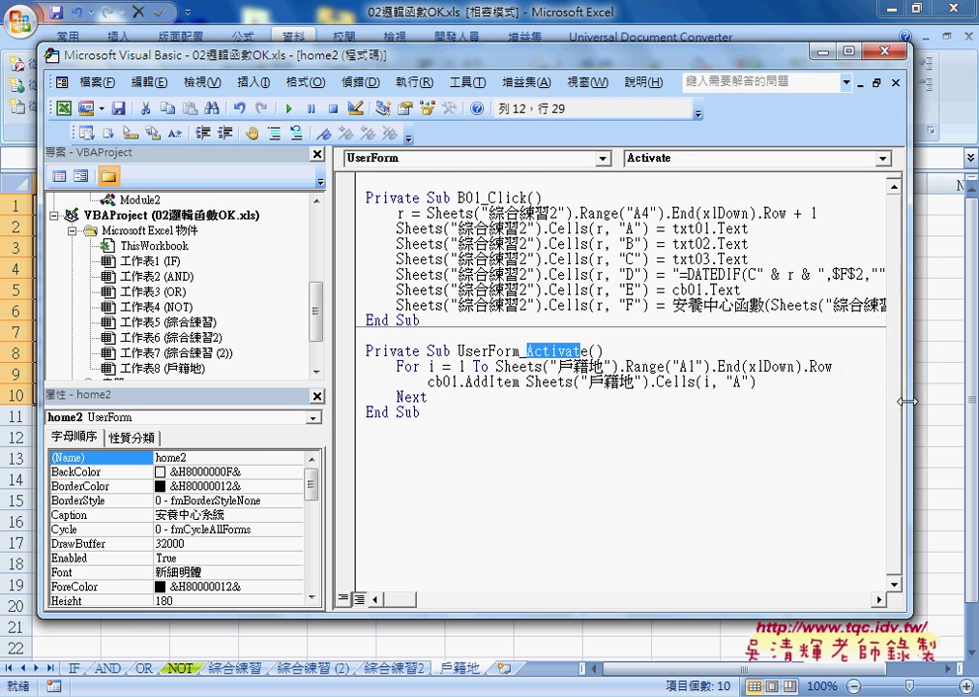
drag(832, 366, 802, 366)
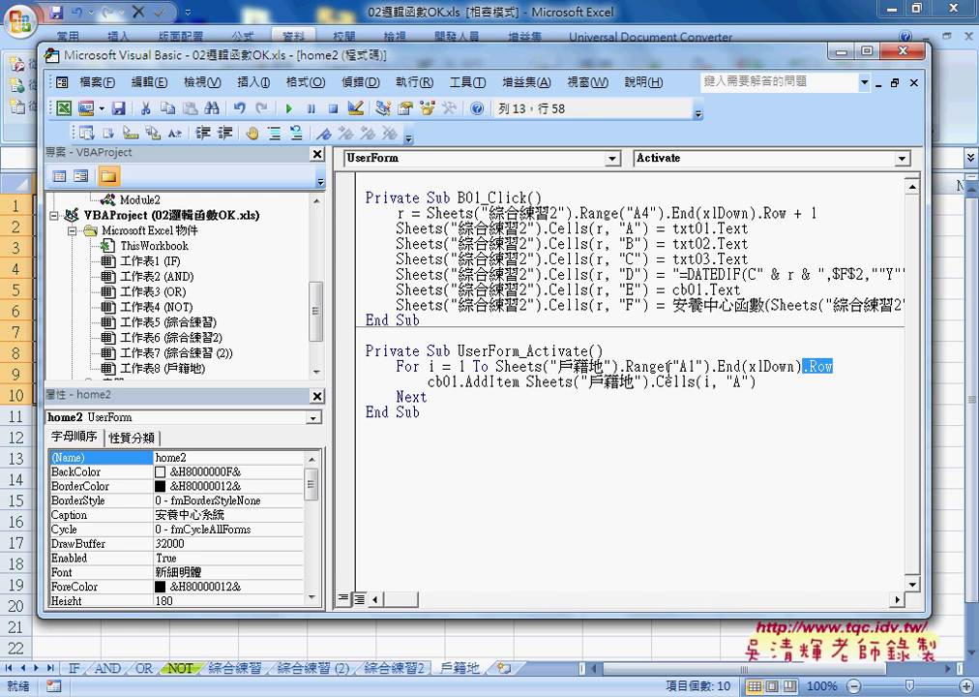
drag(624, 366, 497, 368)
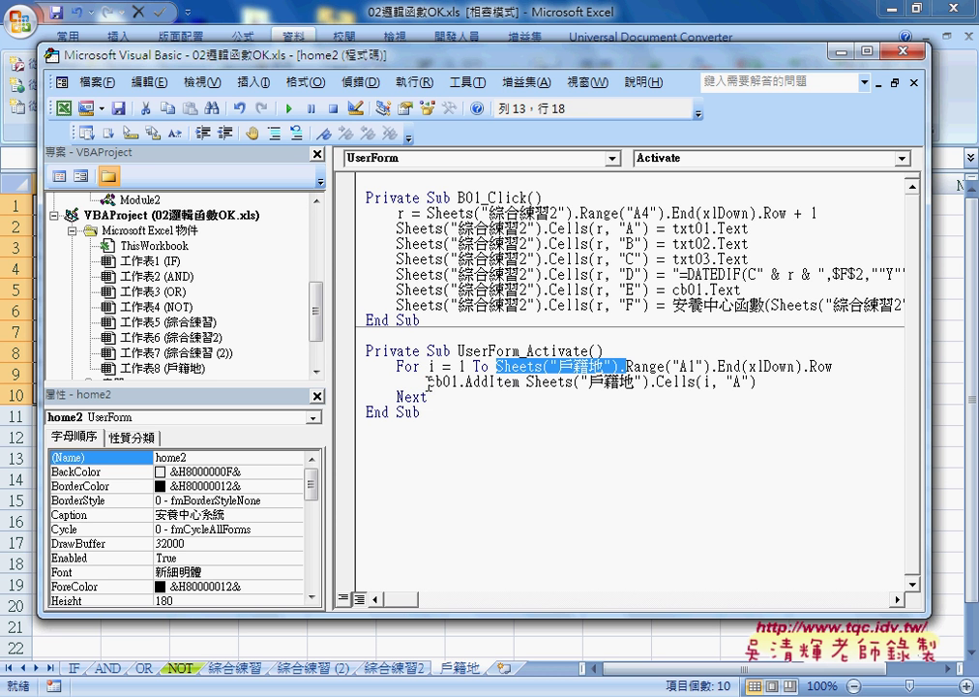
- Highlight cb01 on the AddItem line, then open the home2 form's design view
drag(427, 382, 466, 384)
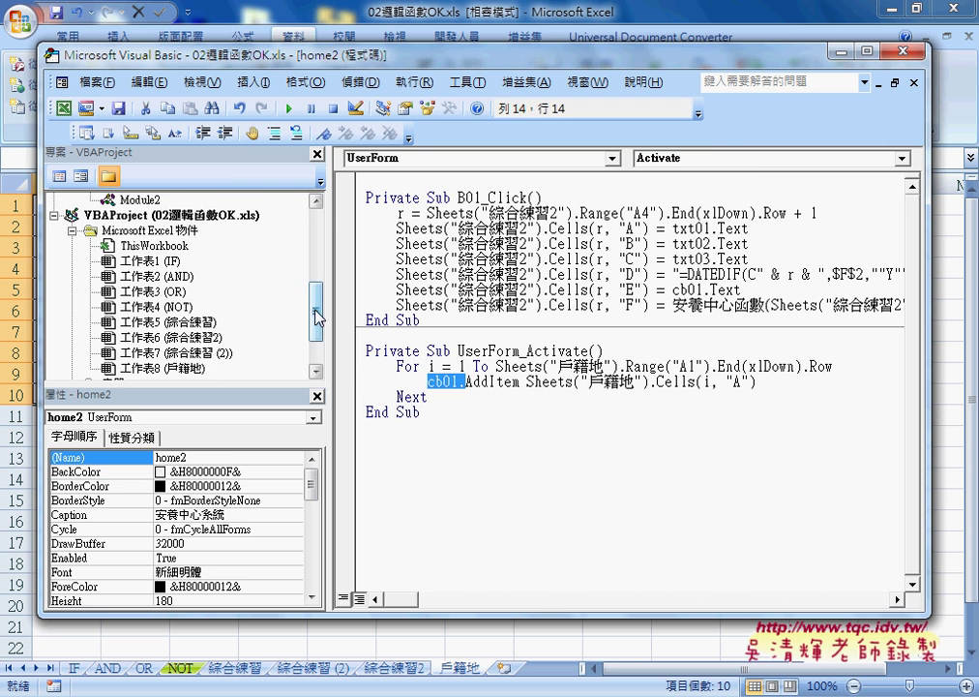
drag(316, 322, 316, 343)
double_click(135, 352)
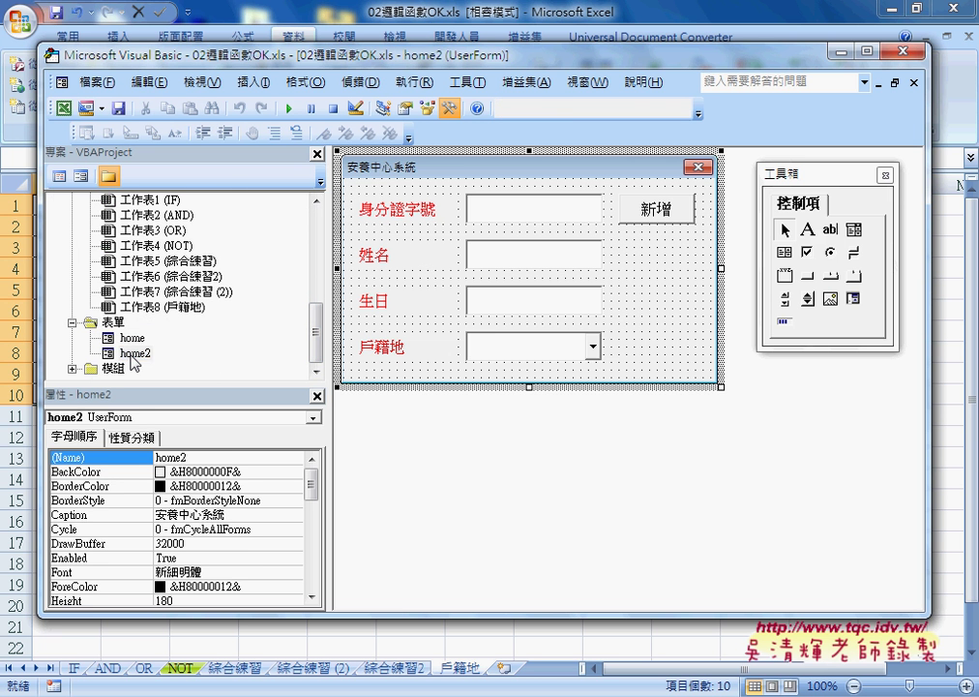
- Select the 戶籍地 combo box and point out that its (Name) is cb01
click(523, 354)
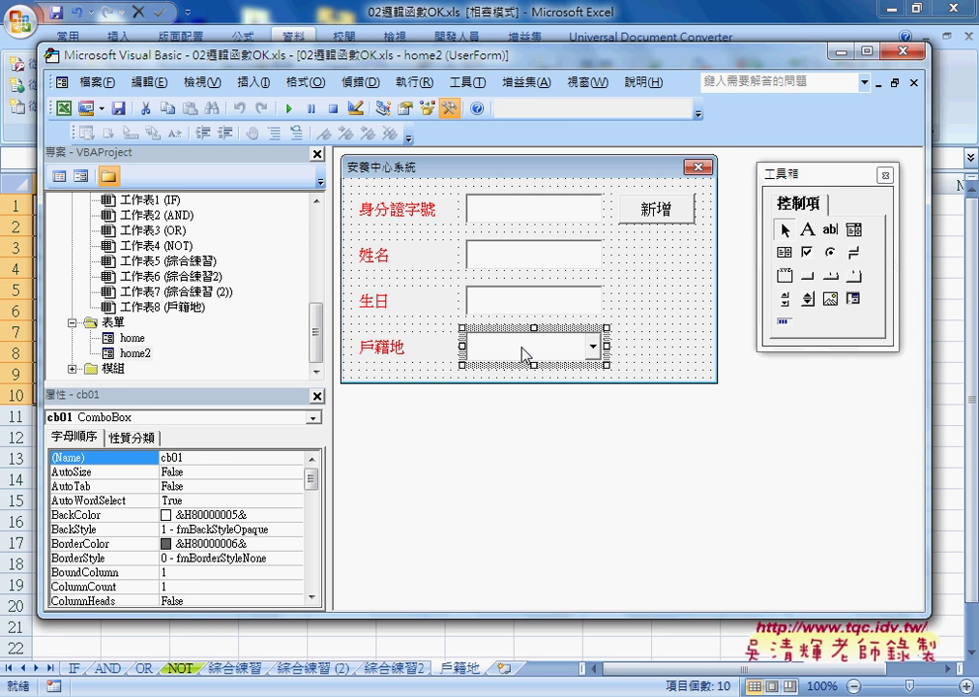
drag(531, 366, 551, 380)
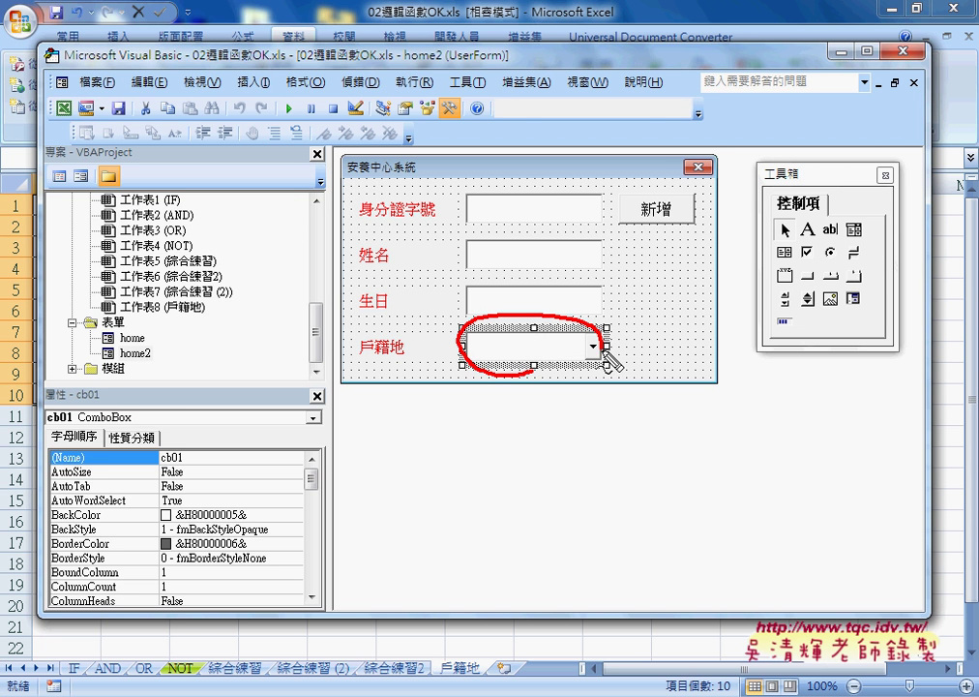
drag(193, 448, 186, 445)
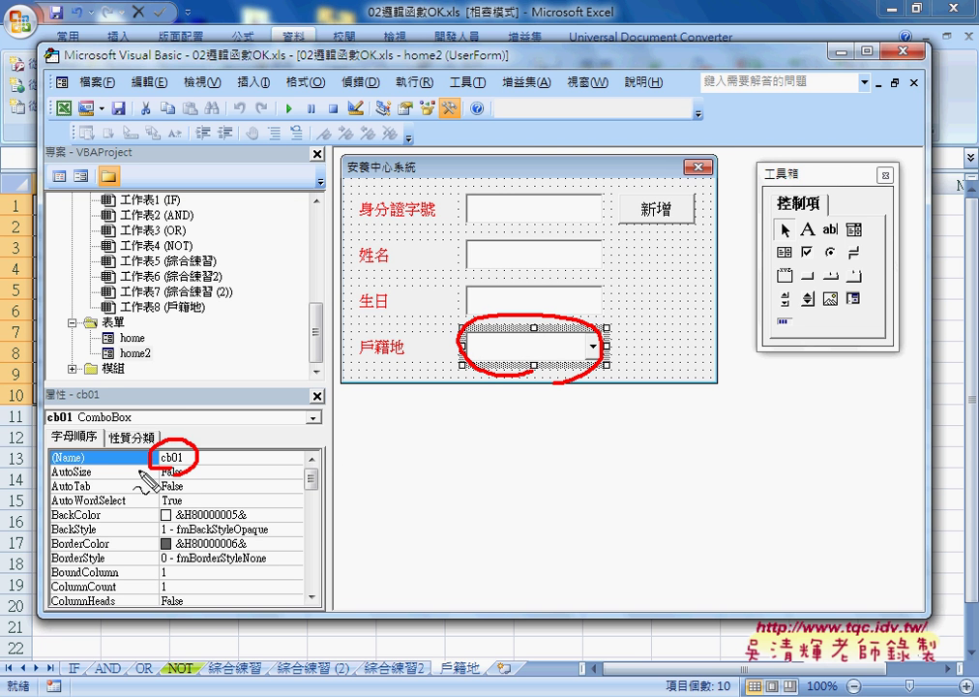
drag(50, 464, 160, 445)
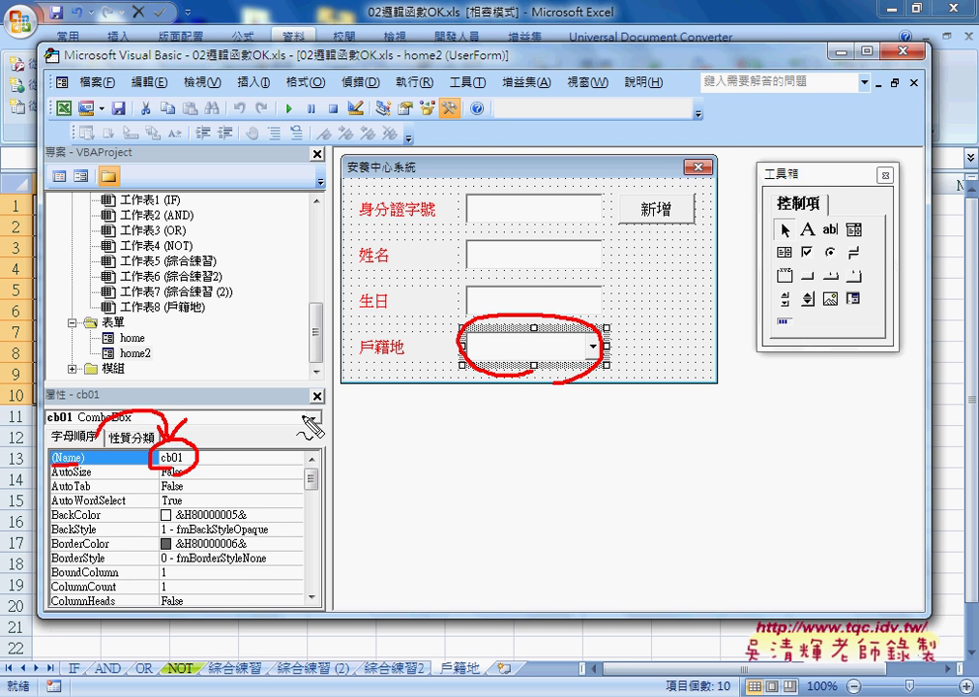
- Clear the annotations, switch back to home2's code and highlight cb01.AddItem
key(Escape)
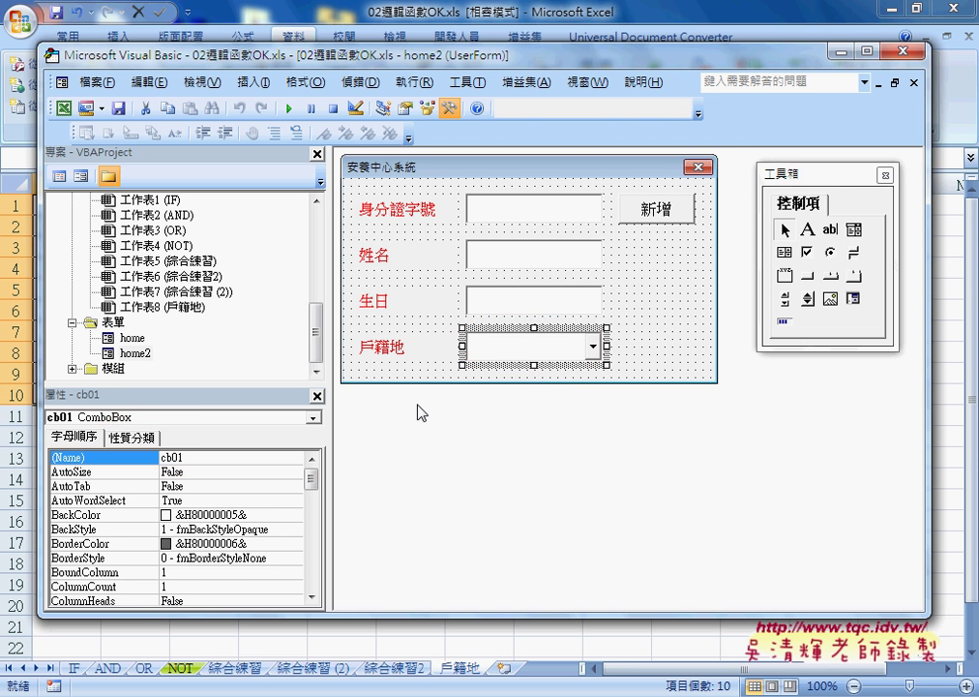
key(F7)
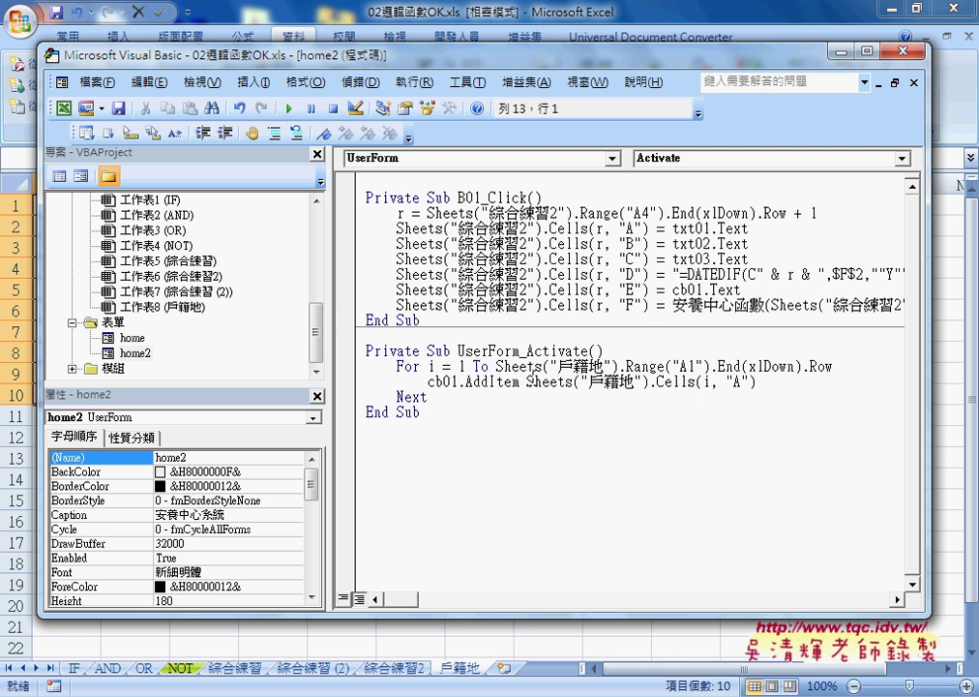
drag(428, 382, 520, 381)
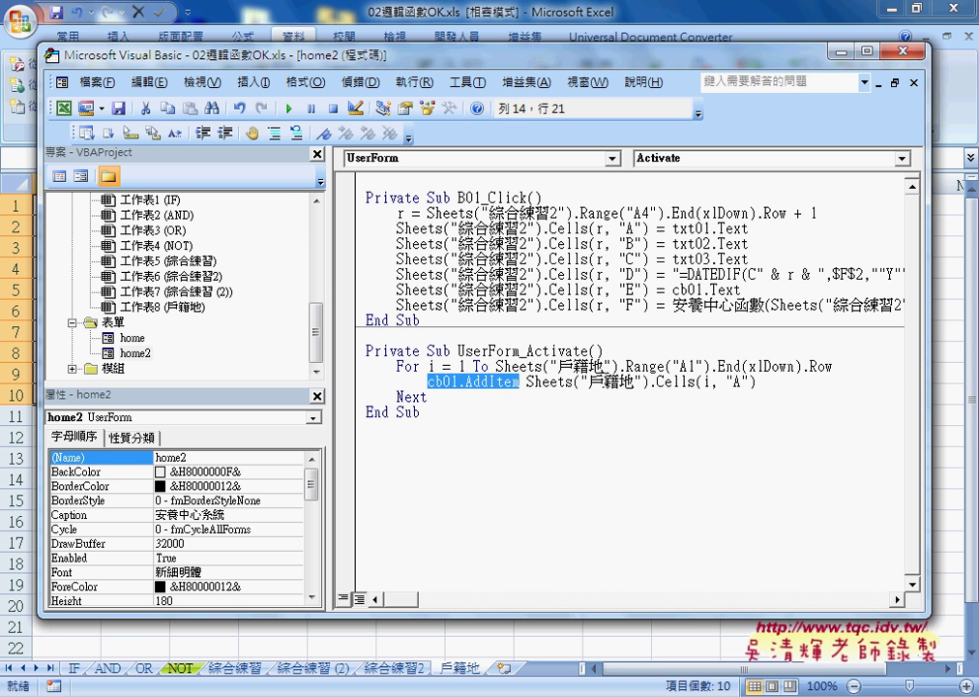
drag(529, 382, 650, 386)
drag(462, 60, 565, 64)
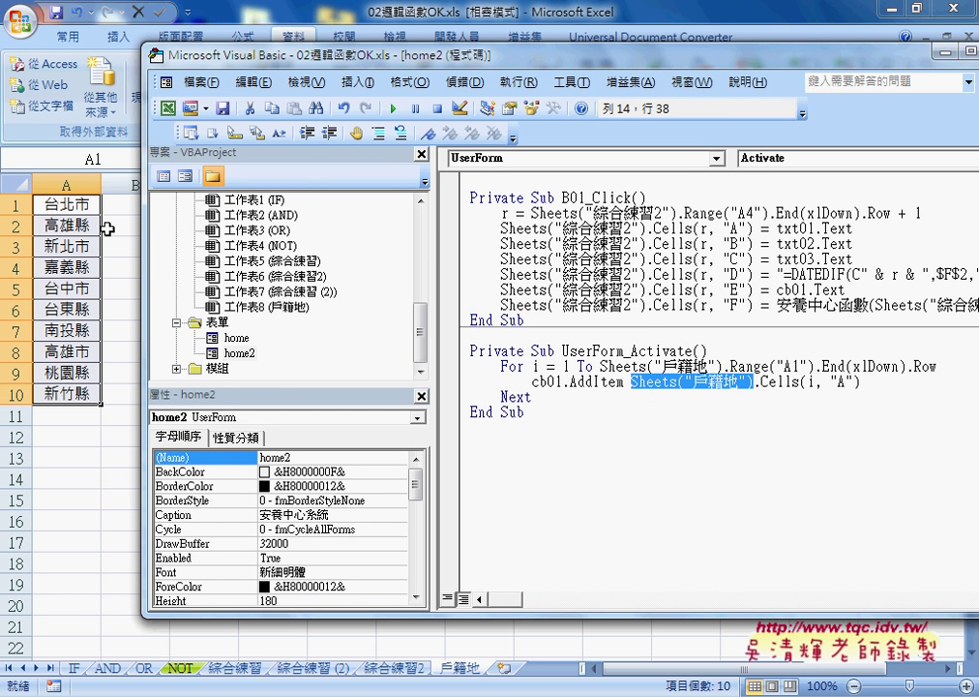
click(811, 382)
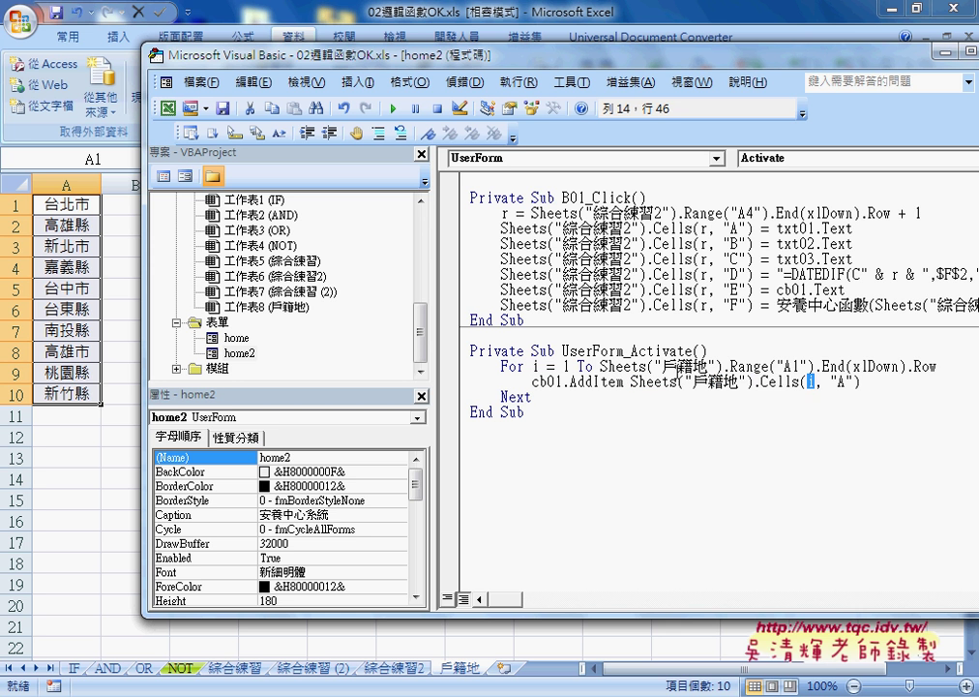
double_click(566, 367)
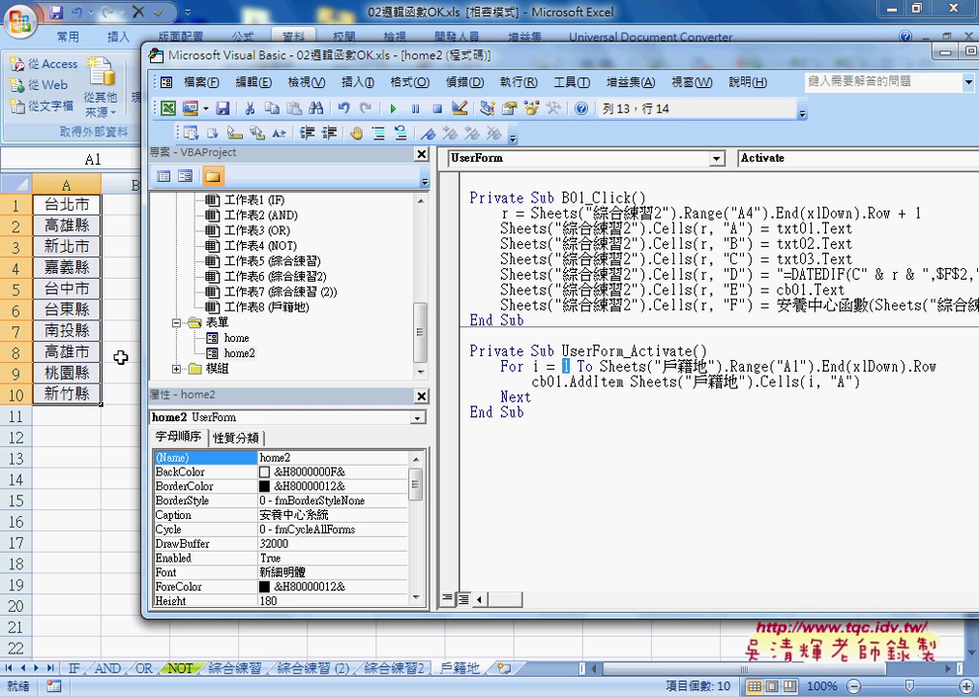
drag(862, 383, 533, 392)
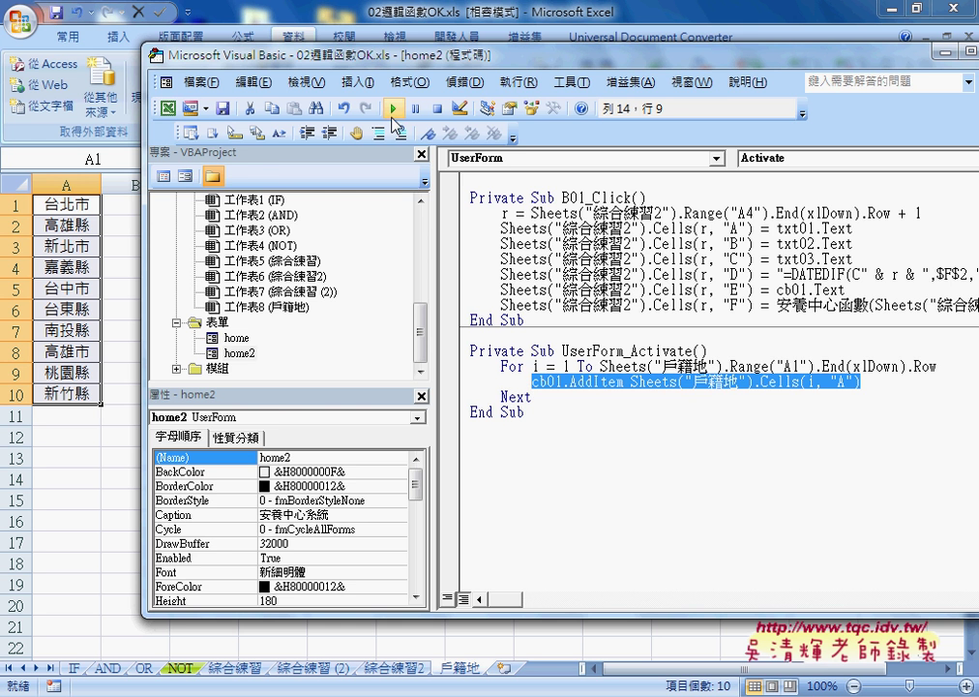
- Run the home2 form and scroll through its 戶籍地 drop-down list
click(394, 109)
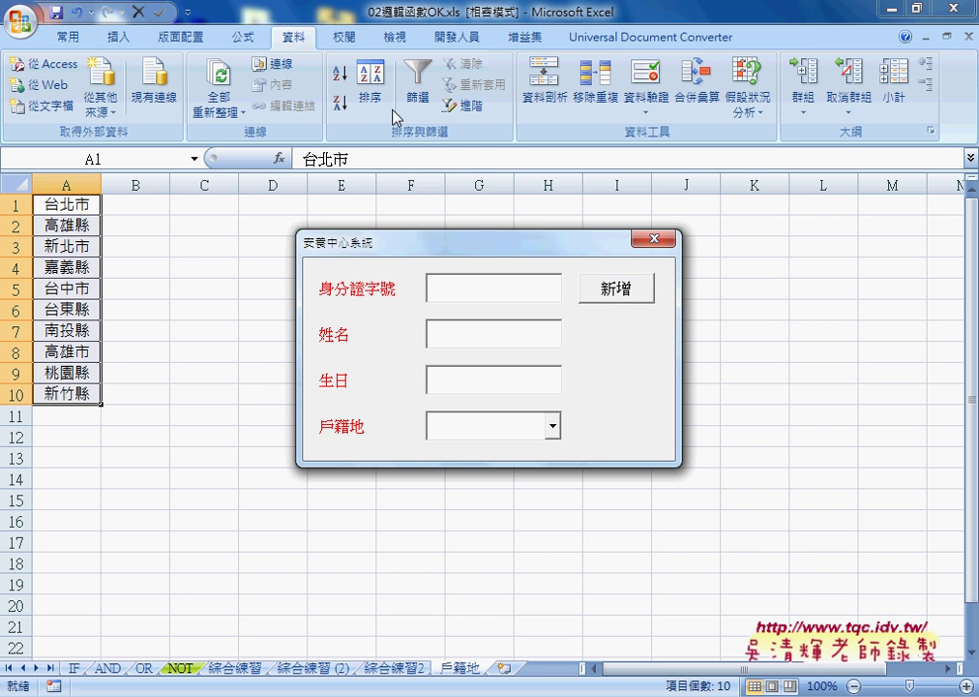
click(554, 430)
click(554, 523)
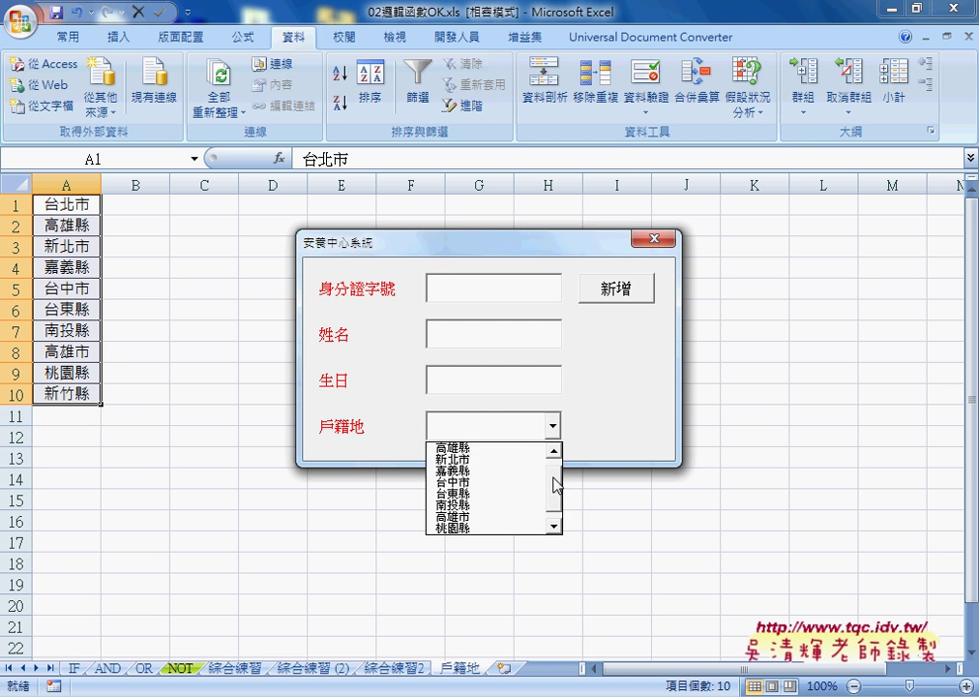
click(555, 522)
drag(556, 503, 559, 485)
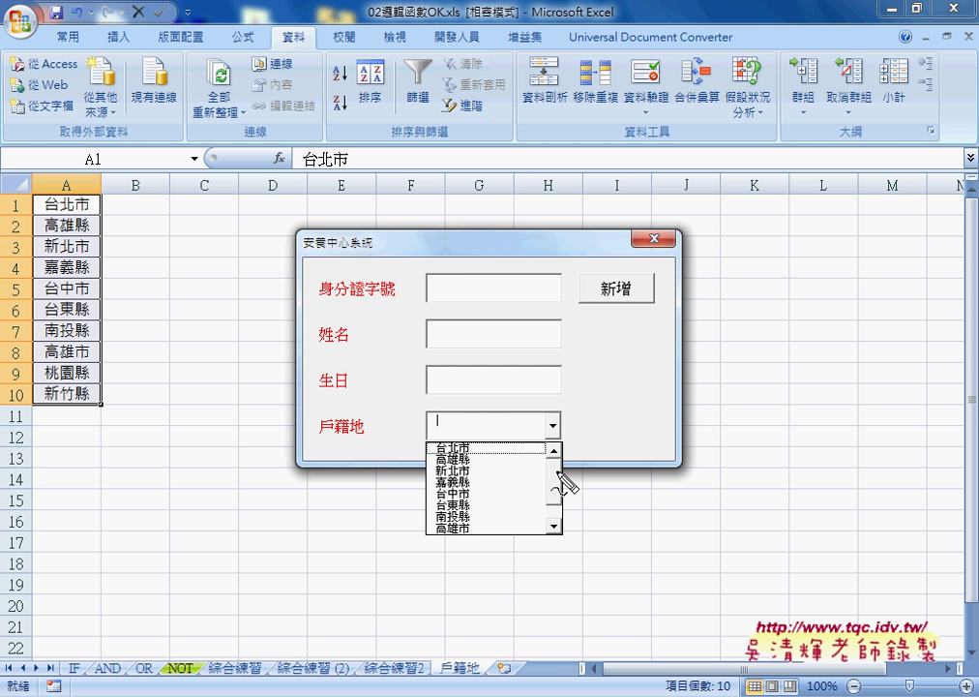
- Circle cities A1:A10, the matching combo list, the 戶籍地 tab and B1, then clear the marks
mouse_move(68, 433)
mouse_down()
mouse_move(23, 244)
mouse_move(110, 208)
mouse_move(66, 427)
mouse_move(101, 368)
mouse_move(428, 432)
mouse_move(406, 457)
mouse_up()
mouse_move(494, 527)
mouse_down()
mouse_move(476, 448)
mouse_move(462, 560)
mouse_up()
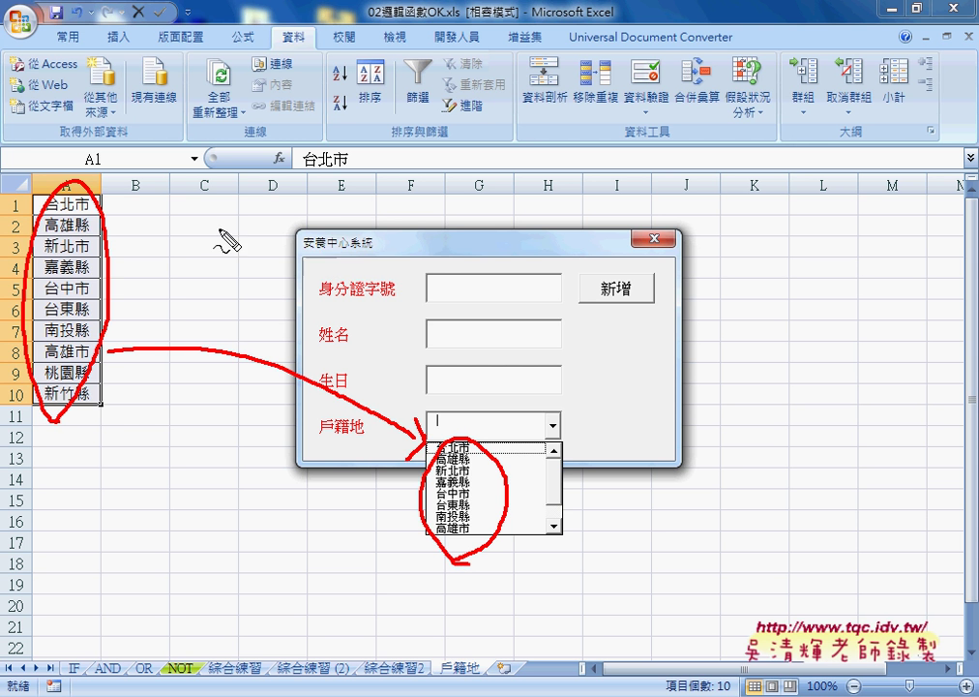
drag(484, 668, 482, 666)
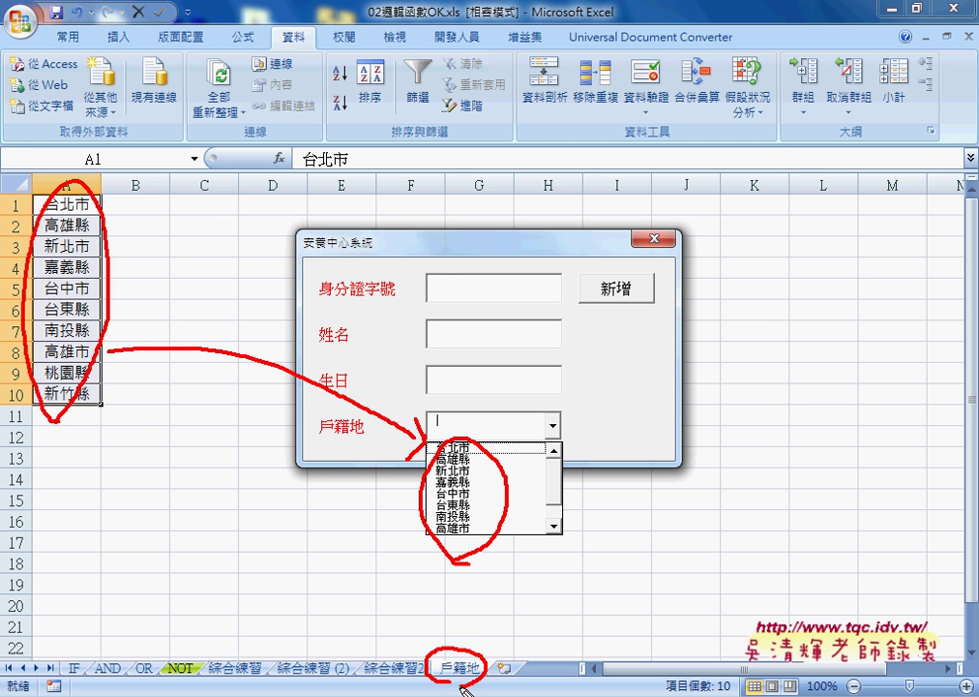
drag(125, 214, 119, 205)
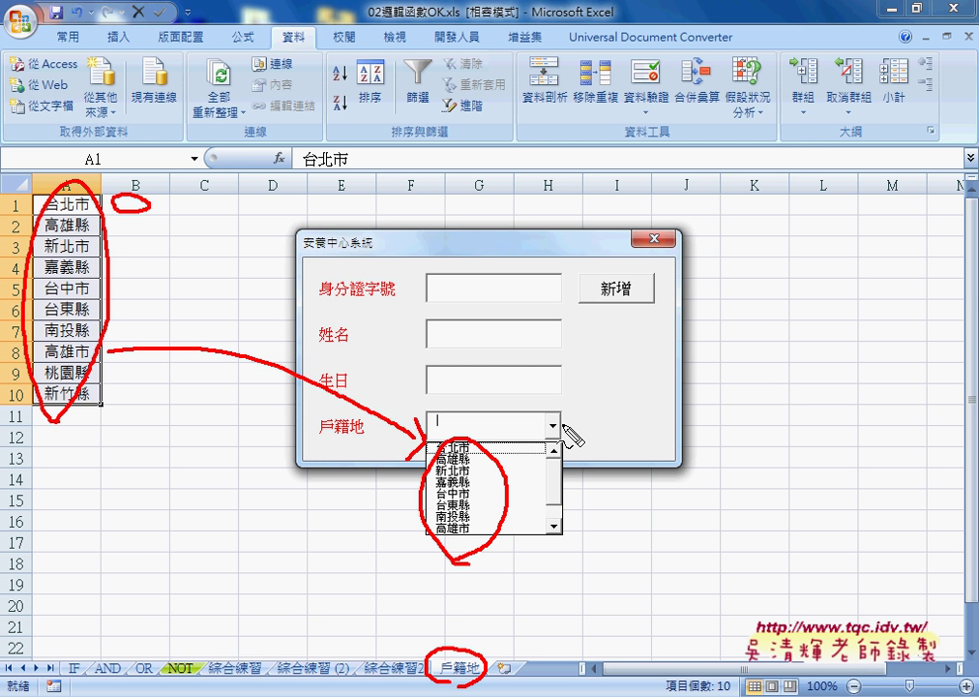
key(Escape)
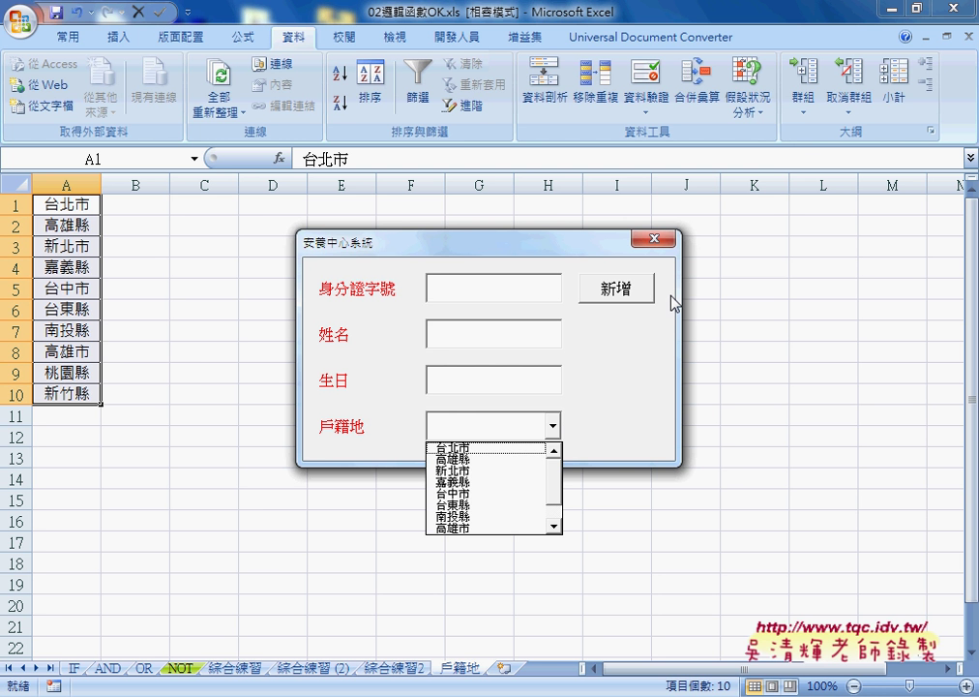
- Close the running form, highlight Range("A1").End(xlDown).Row in the loop, then return to the worksheet
click(653, 239)
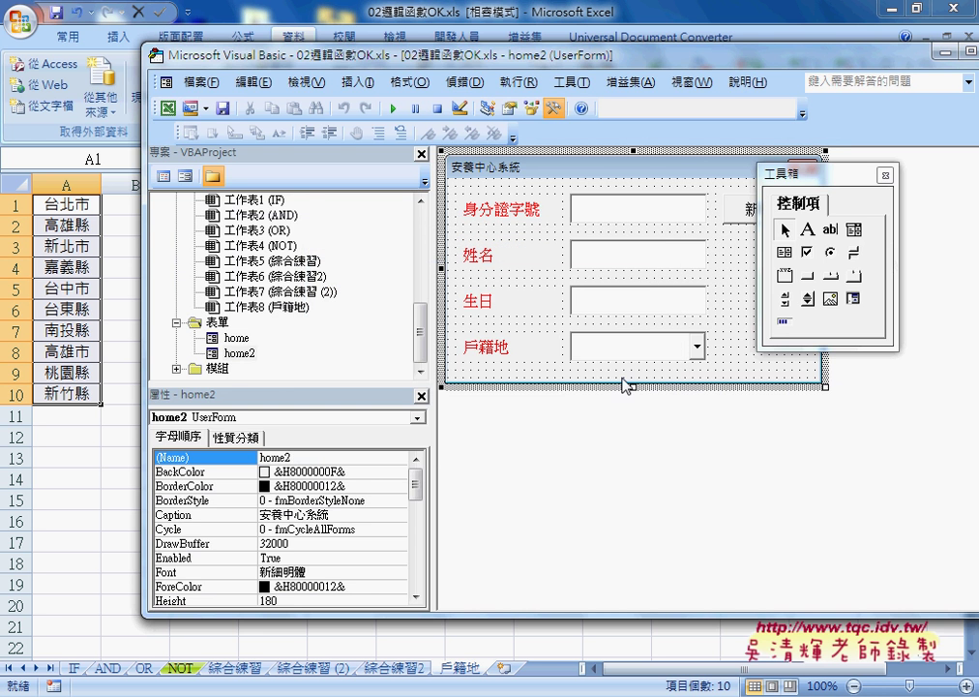
key(F7)
drag(937, 367, 730, 366)
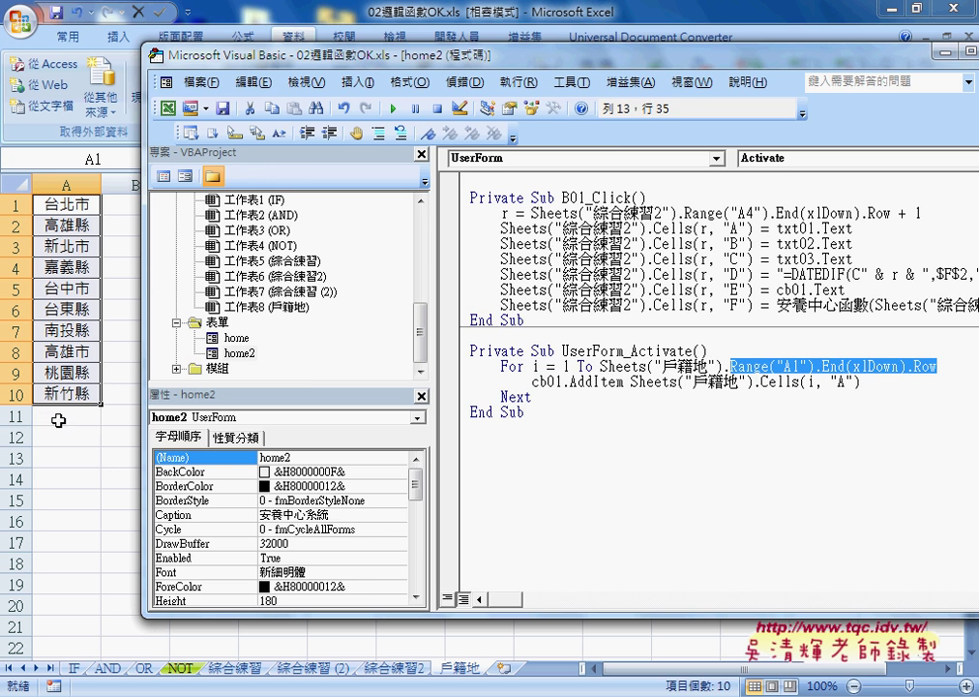
click(66, 414)
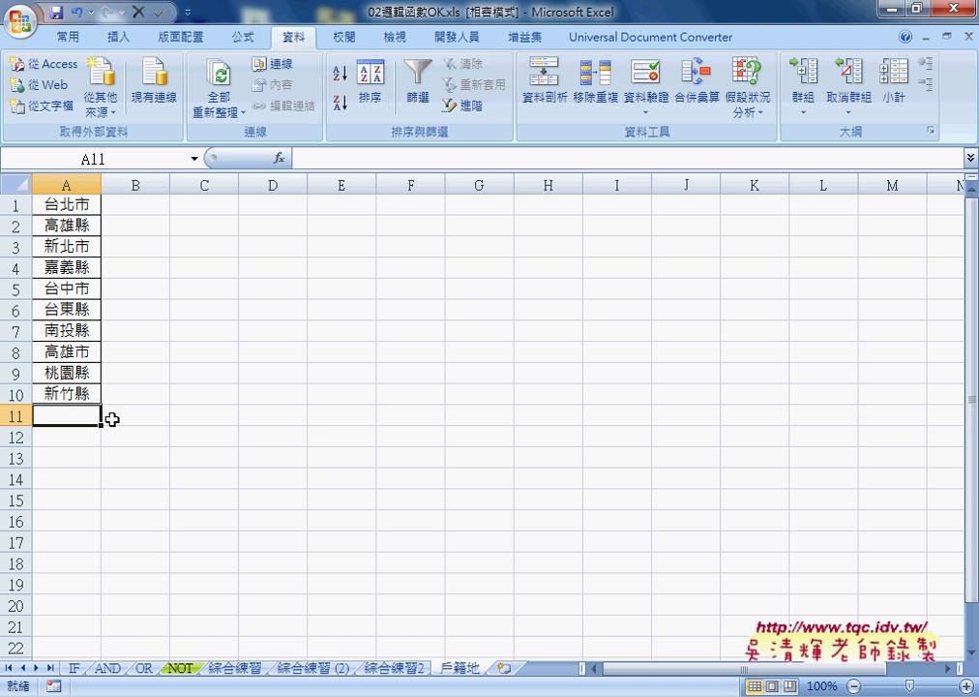
- Enter 花蓮縣 in cell A11 using Zhuyin input
text(ㄏ)
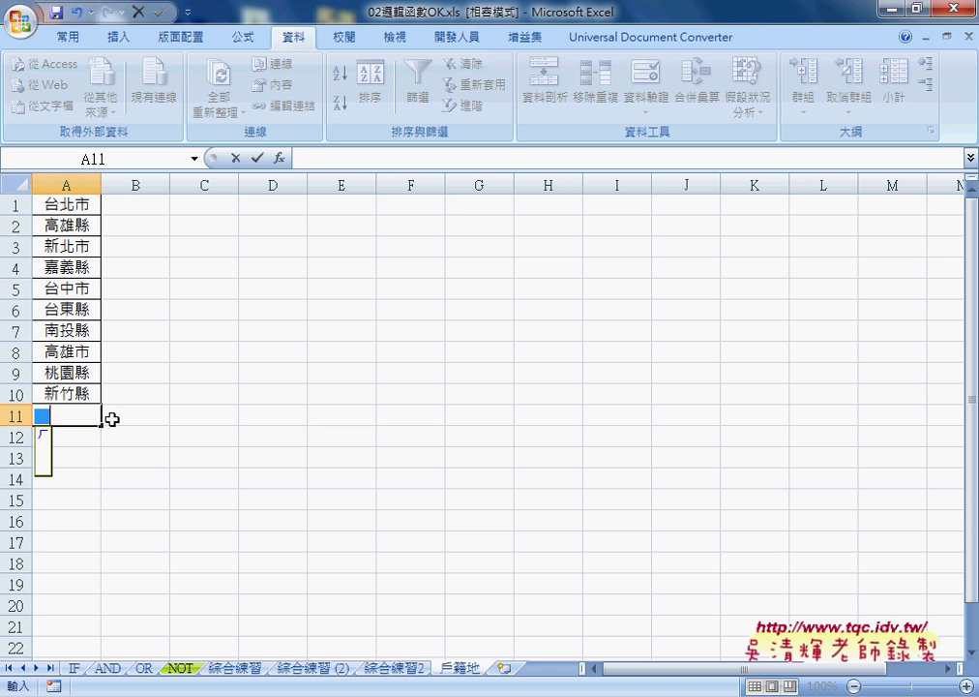
text(ㄨㄚ)
key(space)
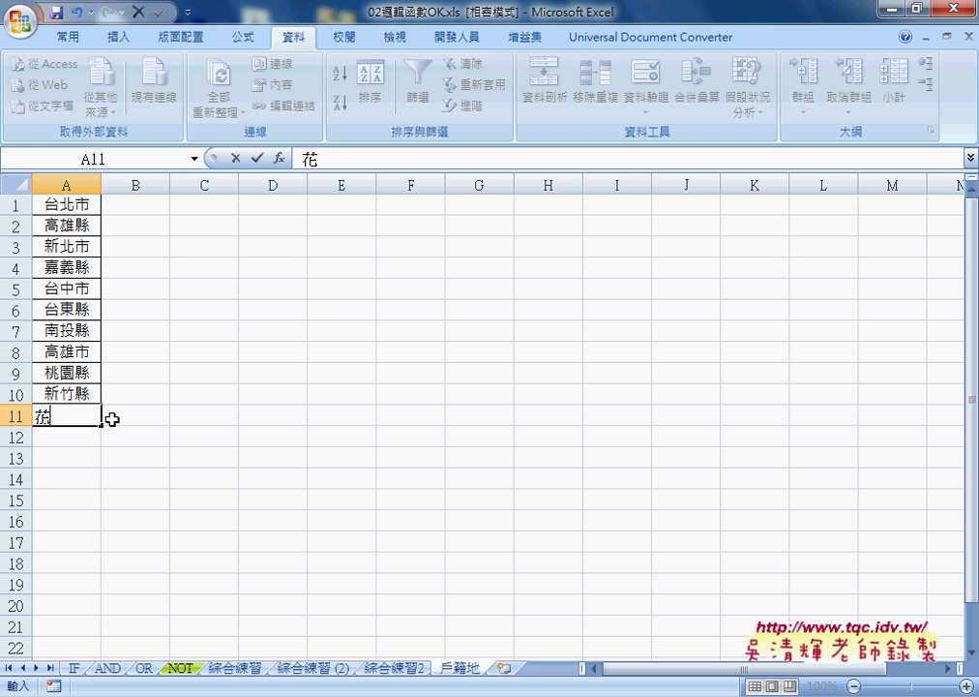
text(ㄌㄧㄢ)
text(ˊㄒ)
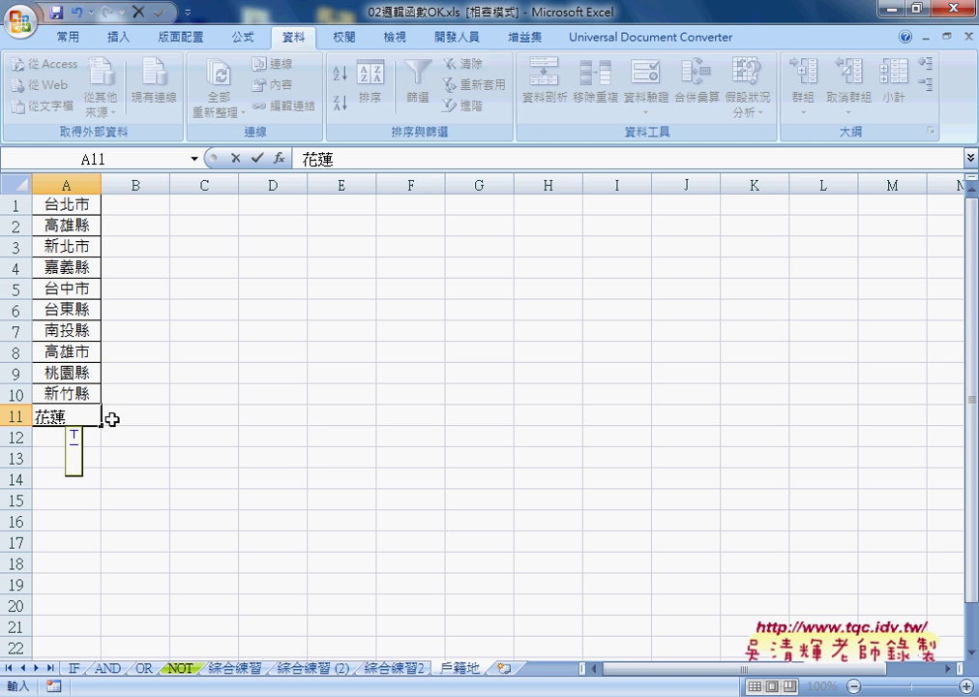
text(ㄧㄢˋ)
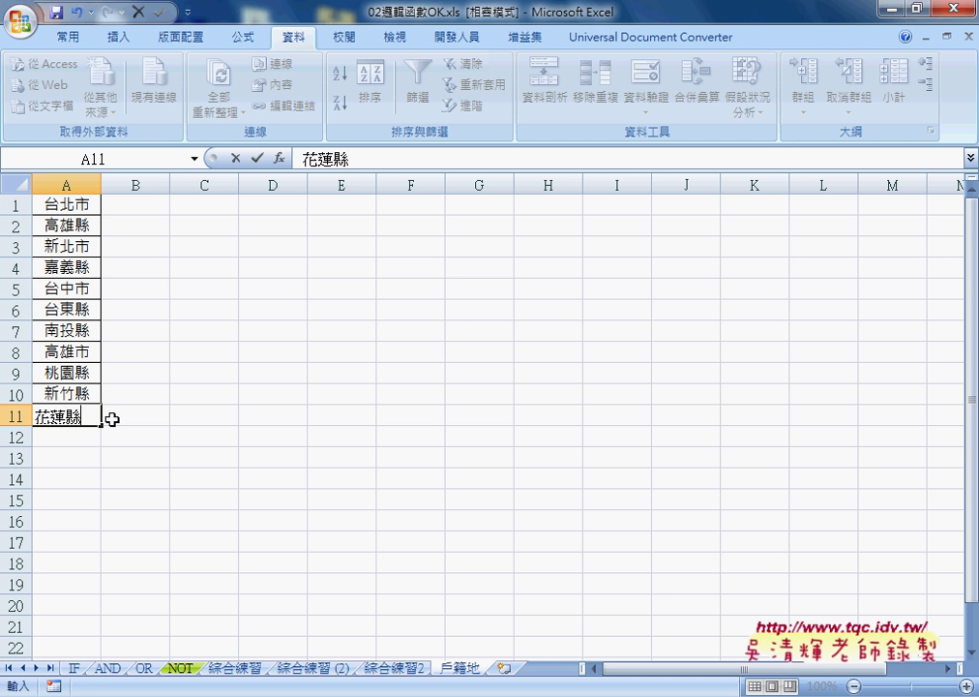
key(Return)
key(Return)
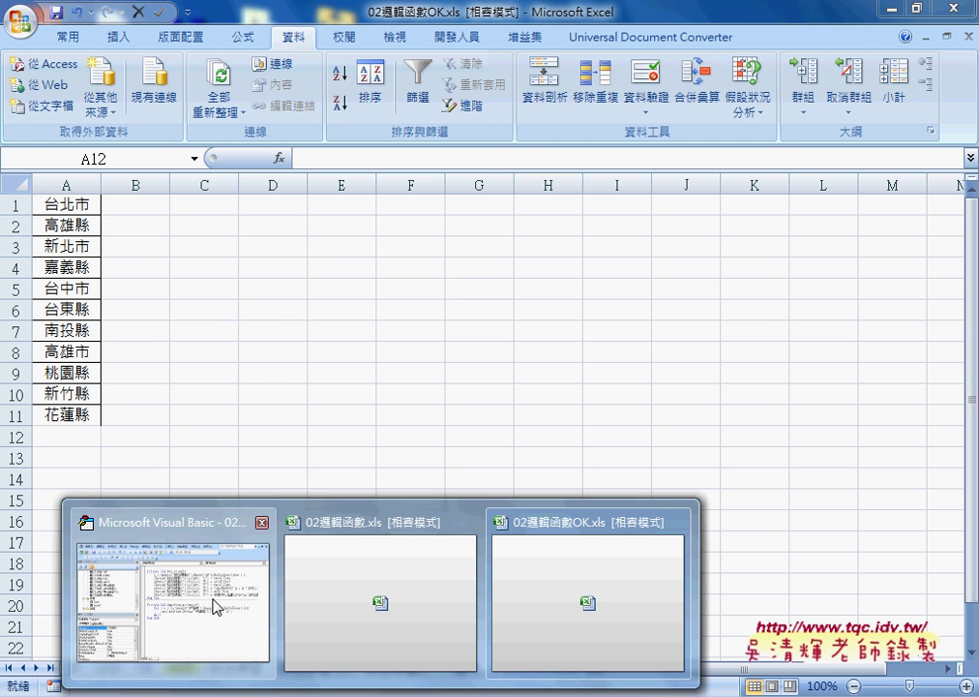
- Rerun home2 from the VBA editor and scroll its 戶籍地 list down to the end
click(219, 605)
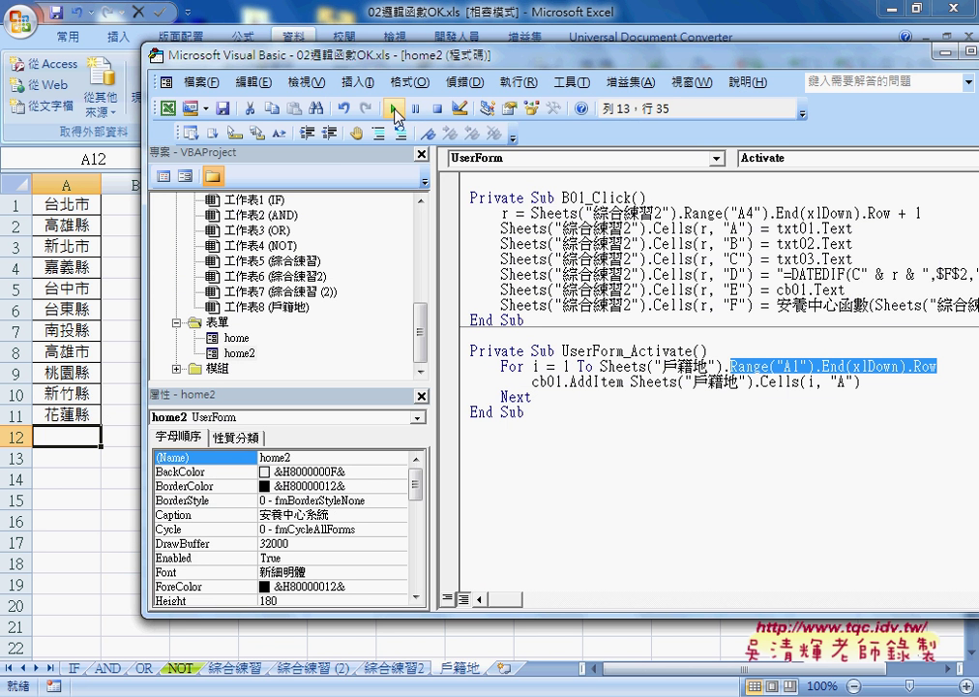
click(393, 109)
click(553, 426)
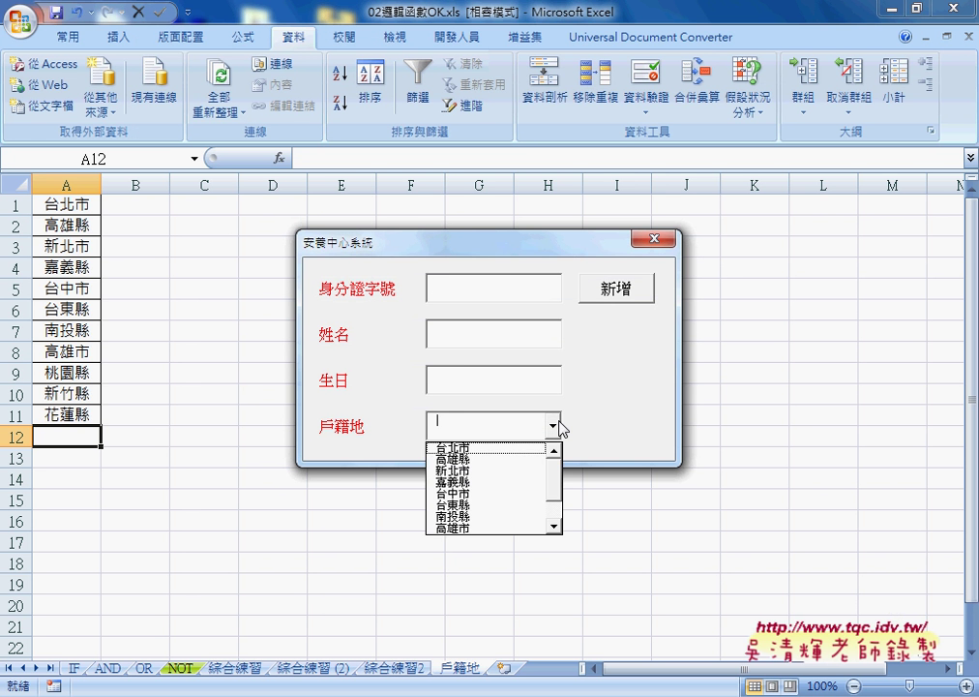
drag(557, 451, 559, 505)
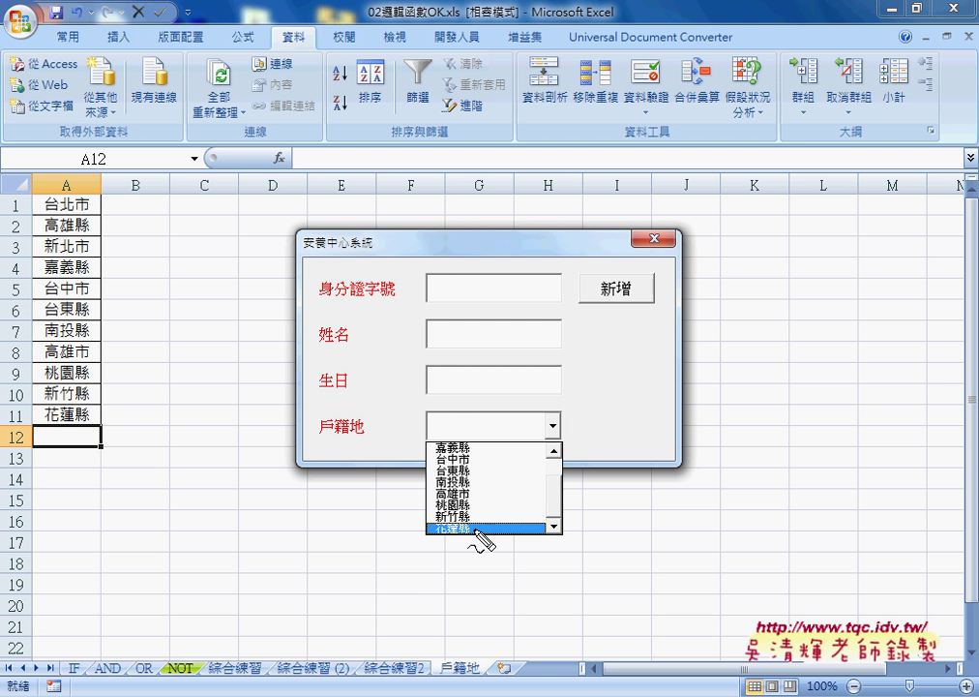
- Circle 花蓮縣 in A11, link it to the list's last entry, then close the form
mouse_move(77, 440)
mouse_down()
mouse_move(446, 533)
mouse_move(418, 558)
mouse_up()
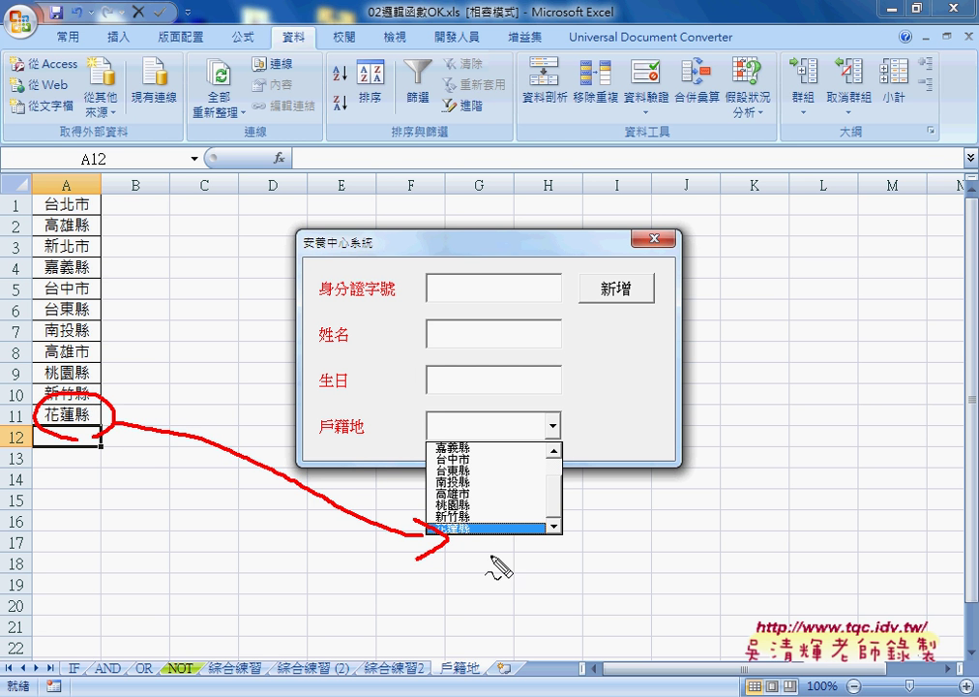
drag(473, 649, 453, 679)
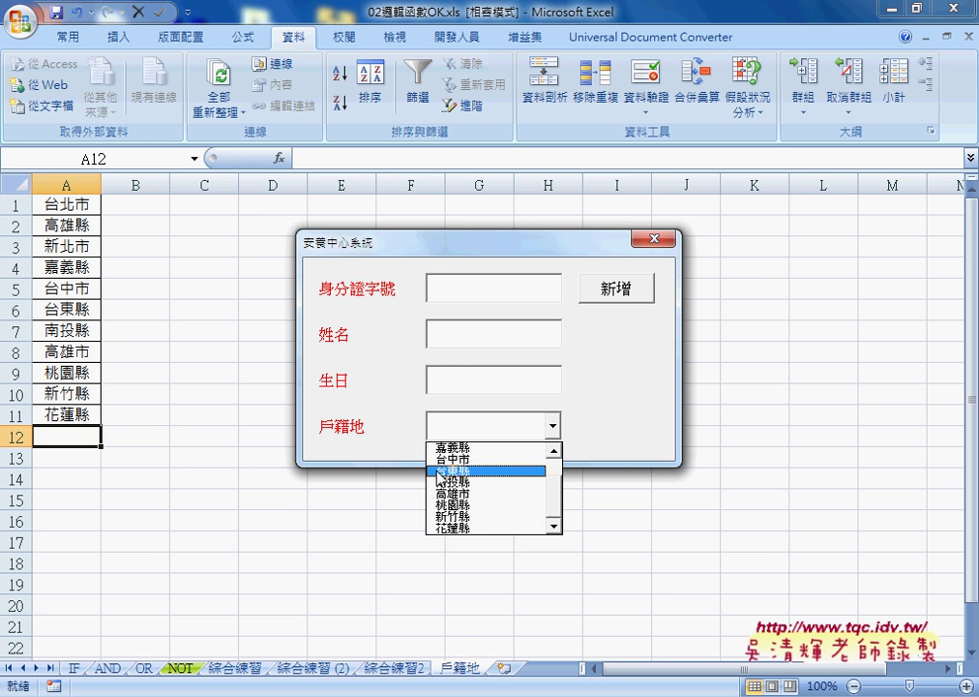
click(656, 238)
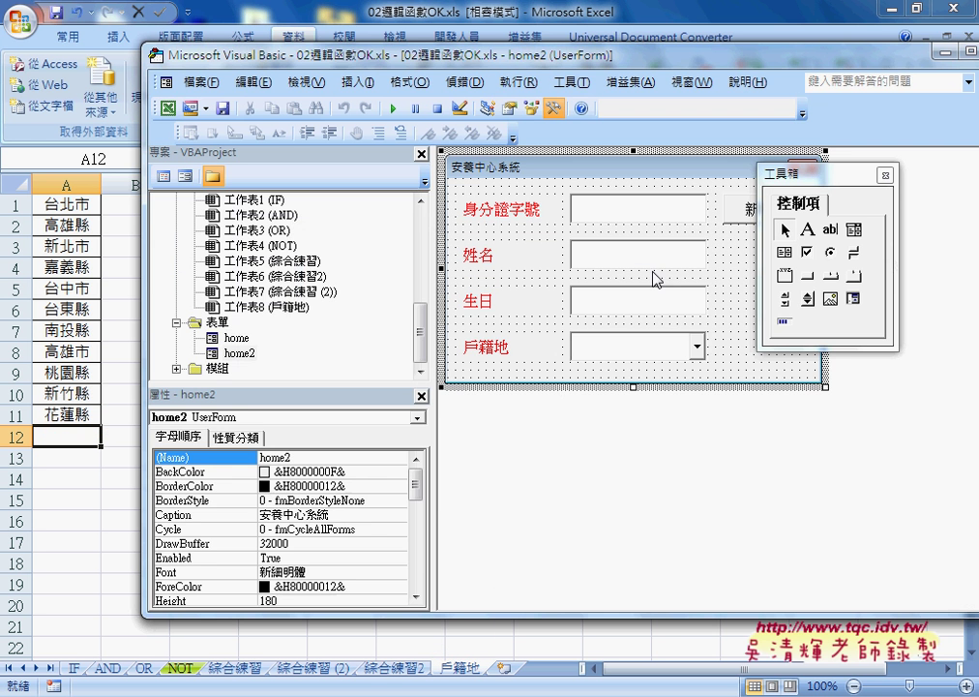
- Look over the 綜合練習2 sheet, then return to the 戶籍地 sheet
click(395, 670)
scroll(450, 519, up, 6)
scroll(387, 526, up, 3)
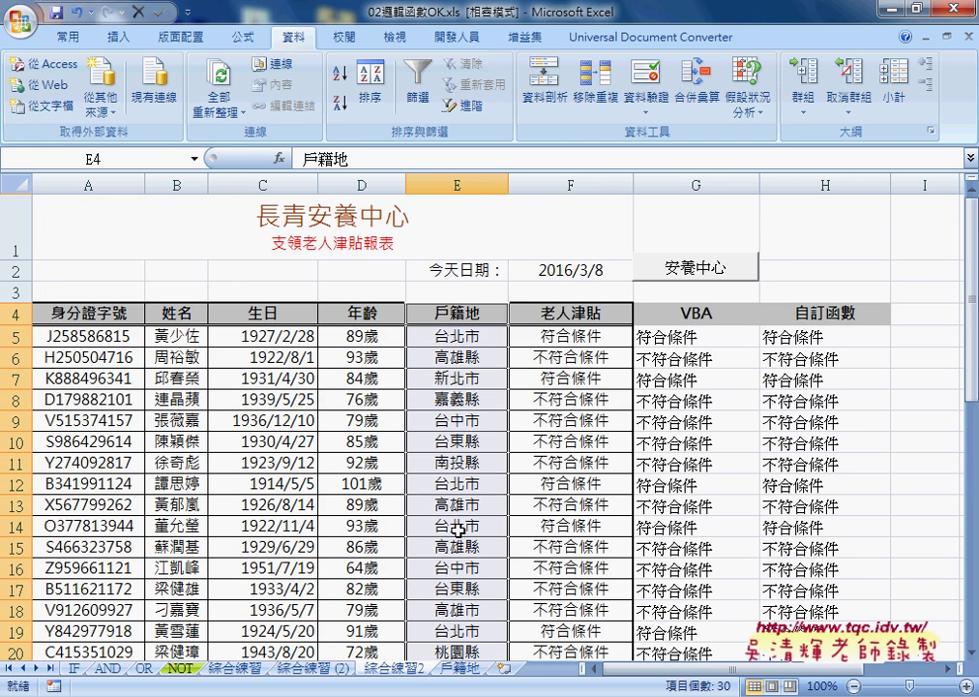
scroll(465, 387, down, 4)
click(461, 668)
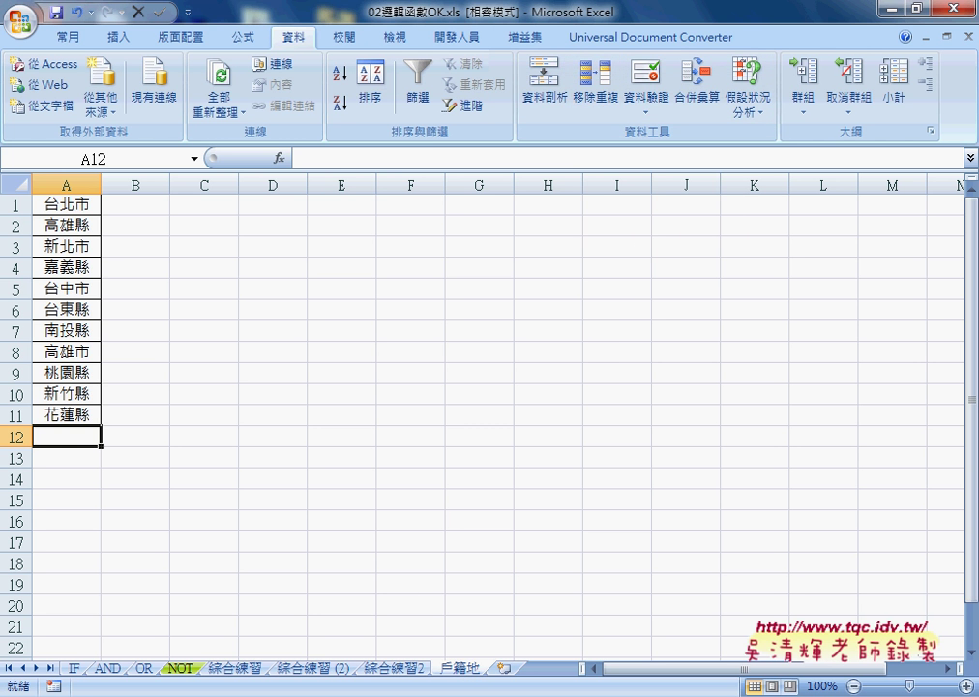
- Select the home2 form and its cb01 combo box, then show its code in a wider pane
click(218, 586)
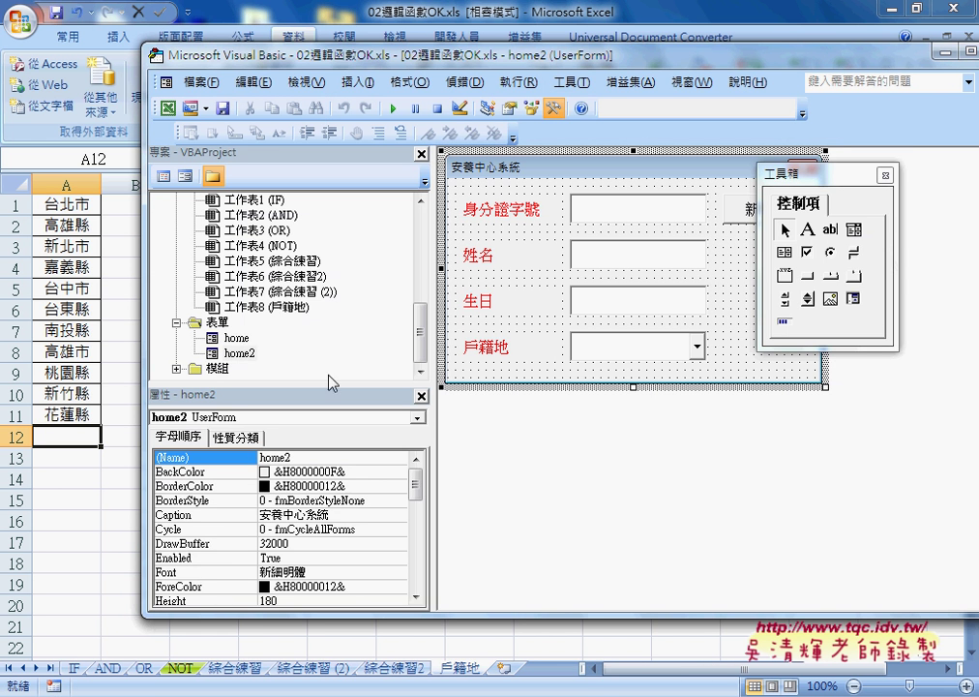
right_click(250, 261)
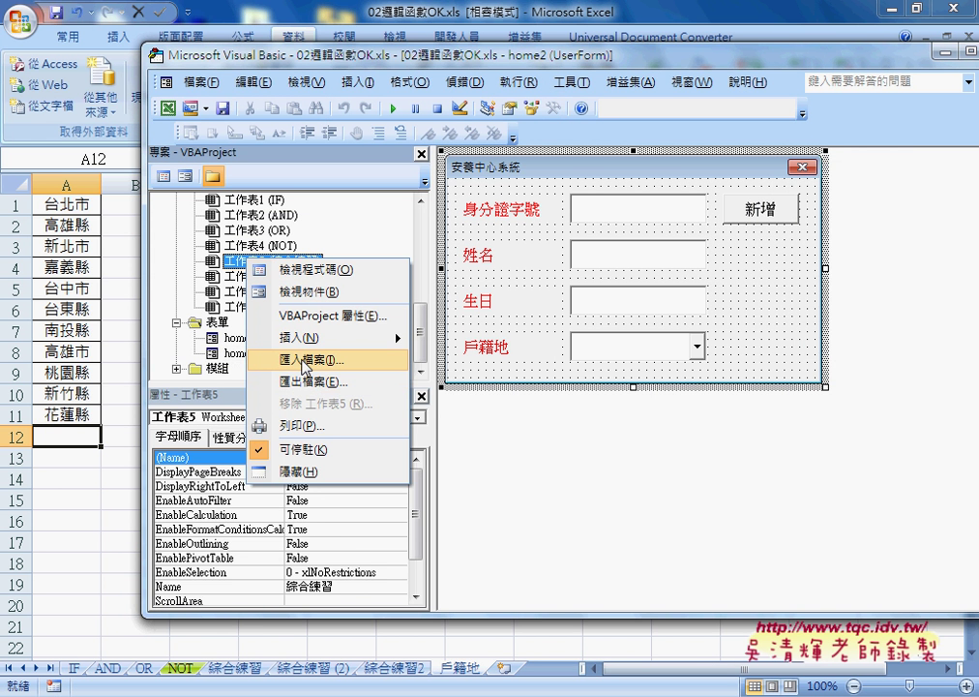
click(242, 353)
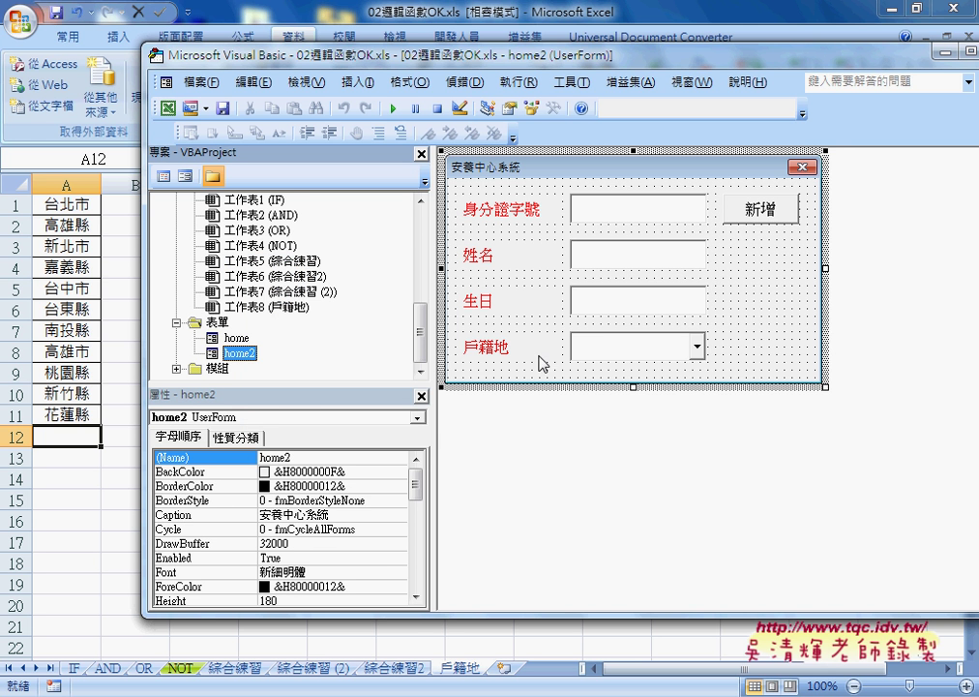
click(644, 348)
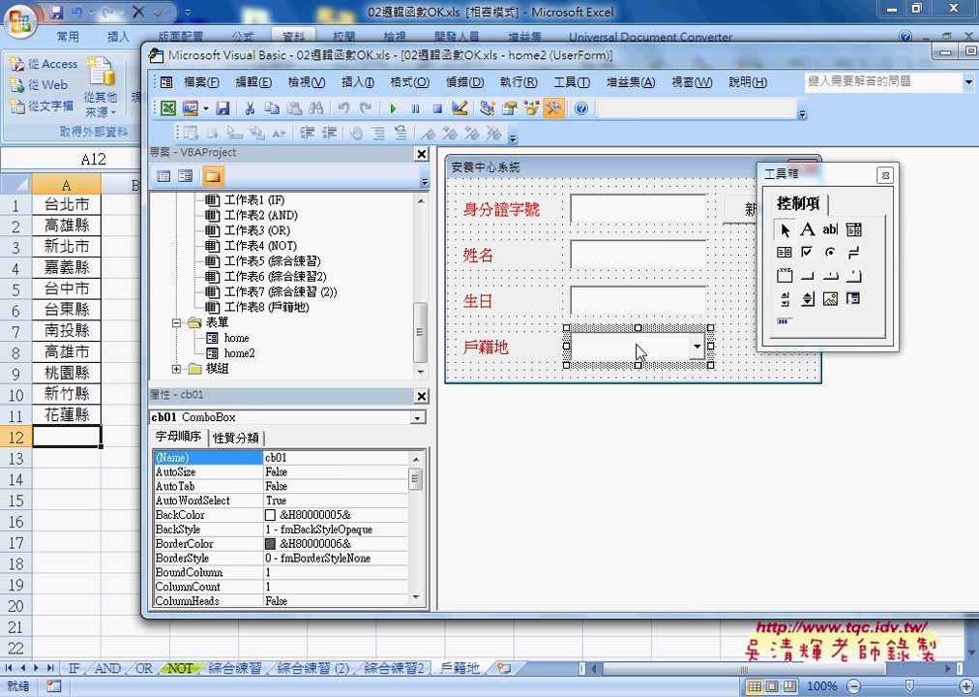
click(765, 367)
key(F7)
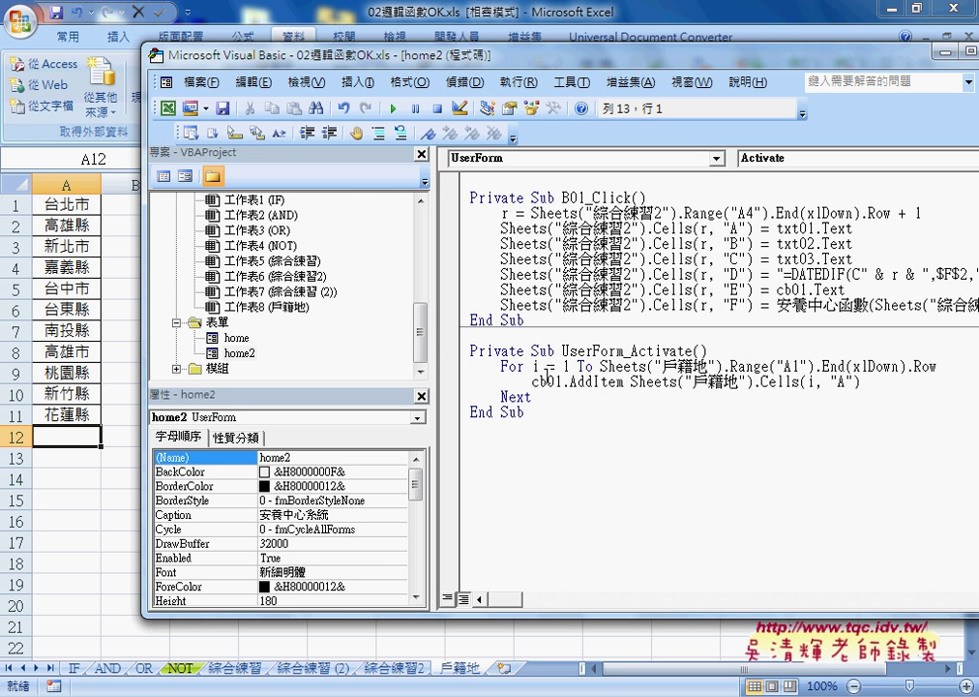
drag(436, 397, 288, 397)
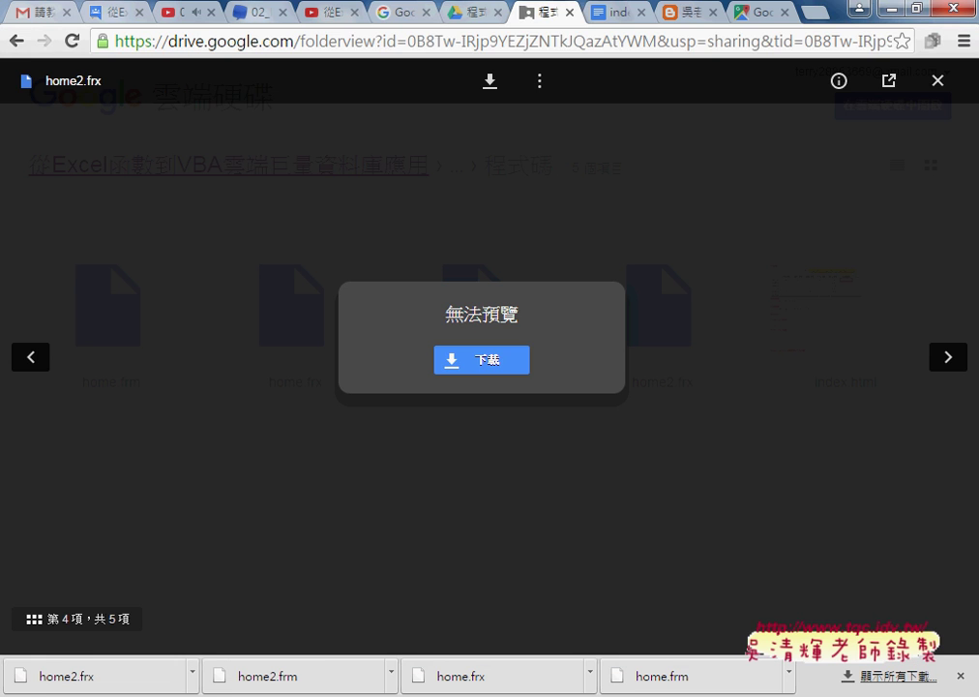
- Scroll the index.html document to the code and select the entire UserForm_Activate routine
click(621, 11)
scroll(502, 269, down, 3)
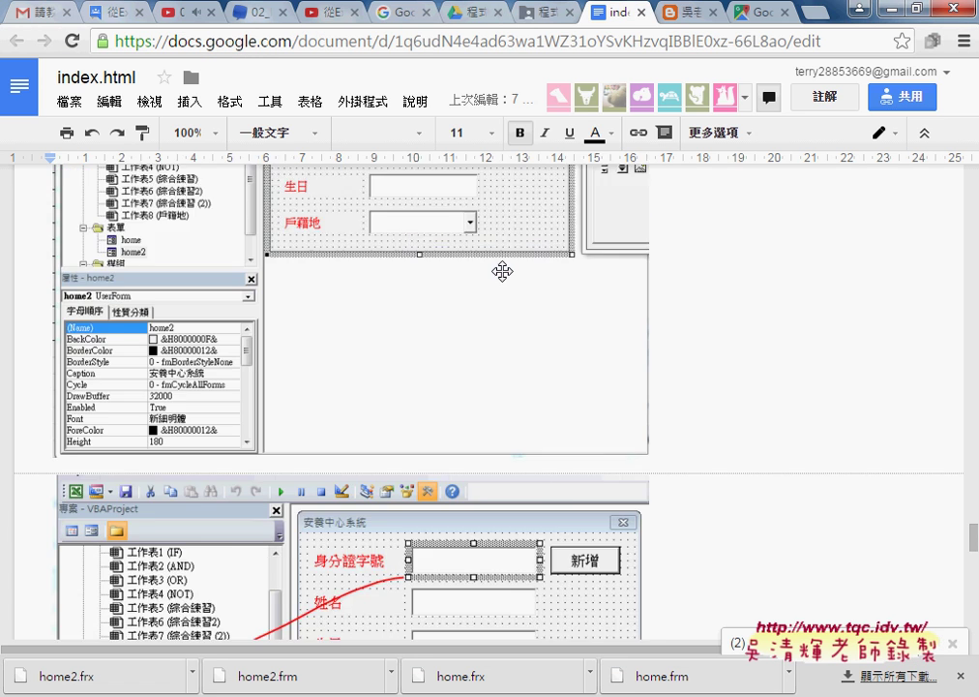
scroll(502, 271, down, 10)
scroll(502, 271, down, 4)
scroll(503, 271, down, 2)
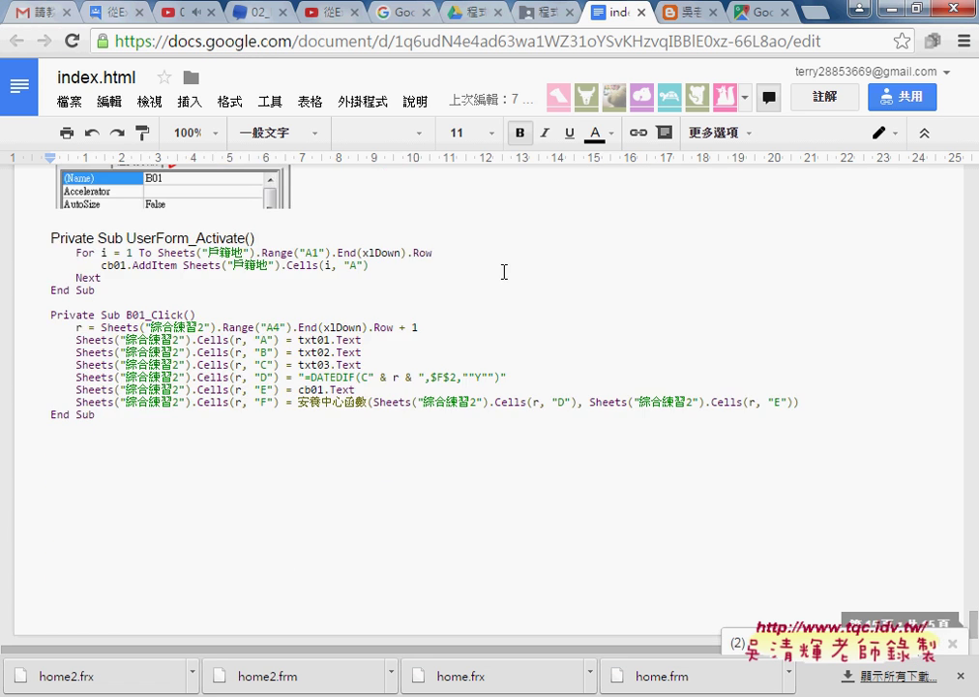
drag(148, 288, 161, 236)
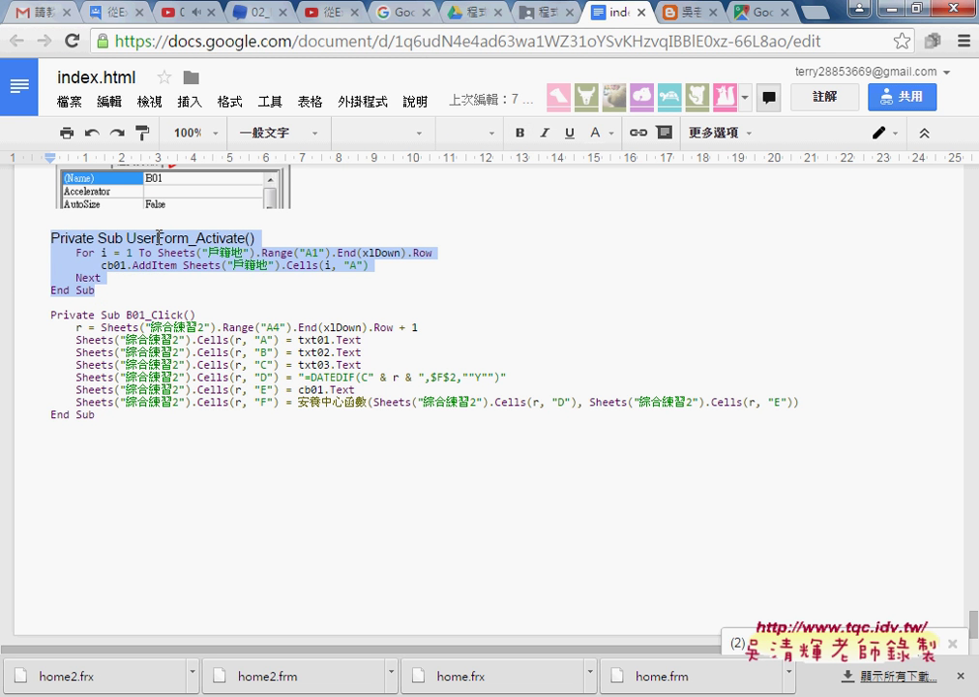